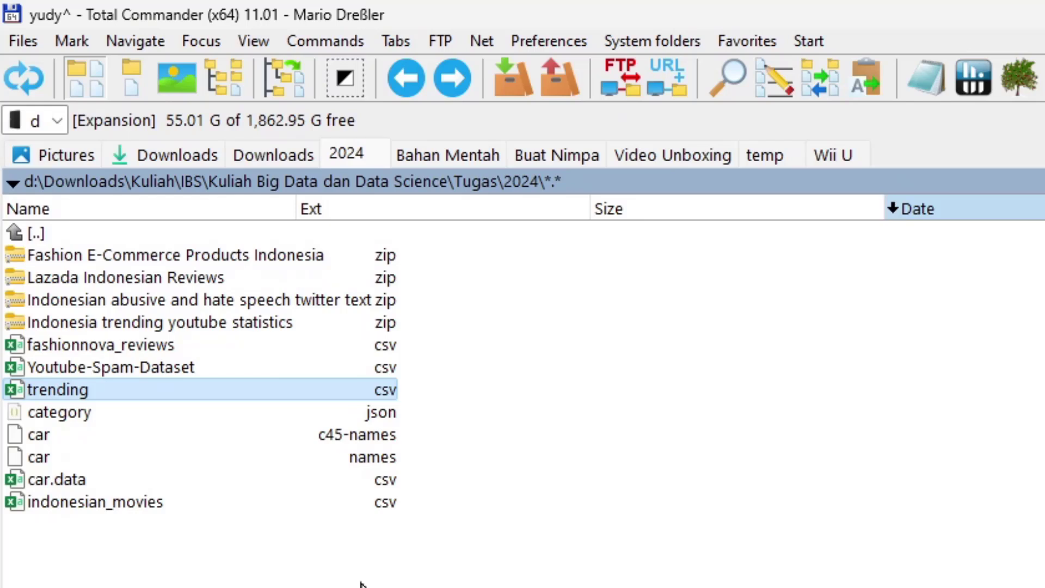
Step: Look through the zip and CSV dataset files in the 2024 folder, from Indonesia trending youtube statistics to trending
{"action": "key", "text": "Up"}
{"action": "key", "text": "Up"}
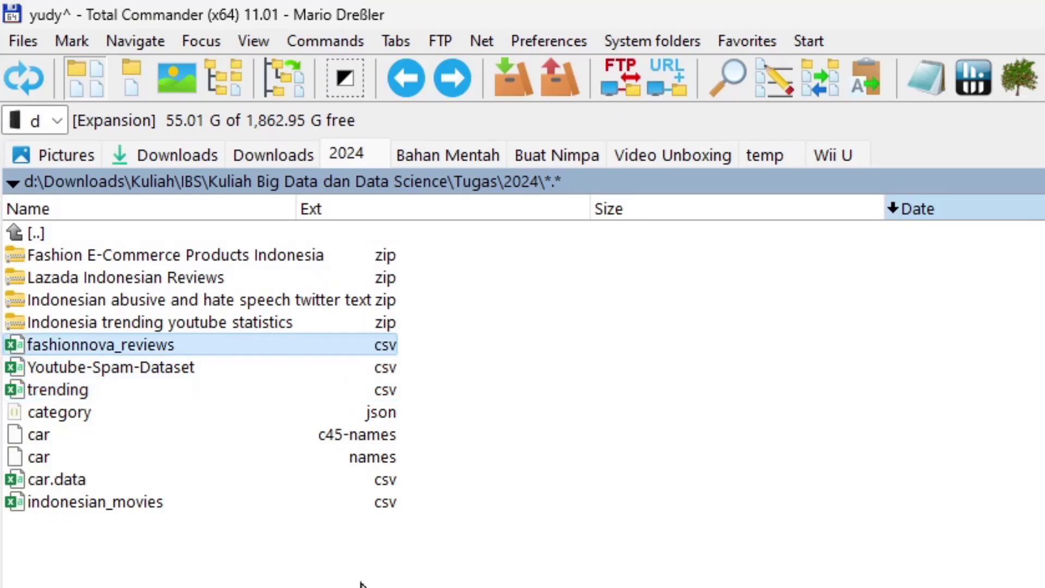
{"action": "key", "text": "Down"}
{"action": "key", "text": "Down"}
{"action": "key", "text": "Down"}
{"action": "key", "text": "Down"}
{"action": "key", "text": "Up"}
{"action": "key", "text": "Up"}
{"action": "key", "text": "Up"}
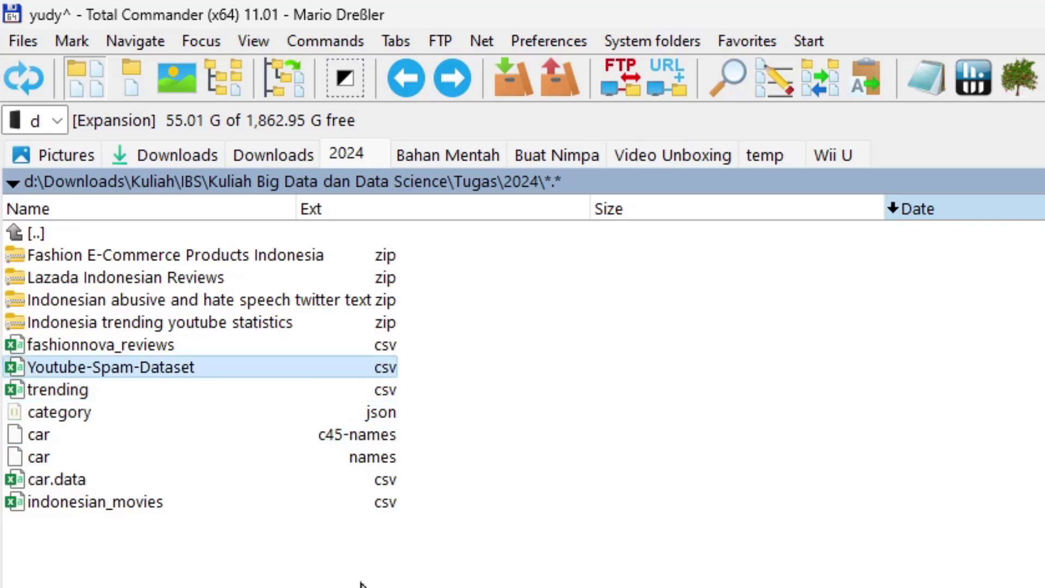
{"action": "key", "text": "Up"}
{"action": "key", "text": "Up"}
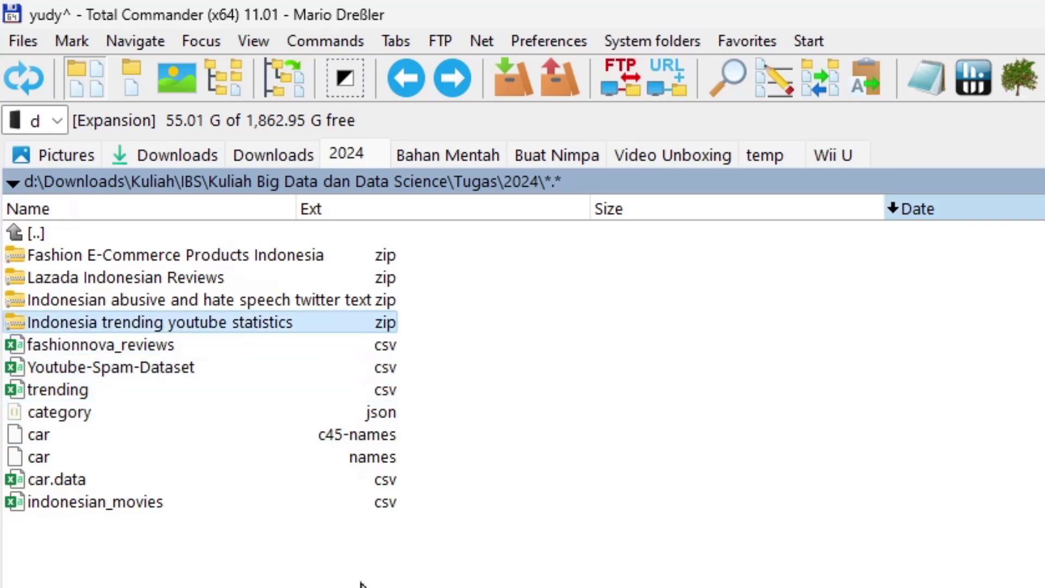
{"action": "key", "text": "Down"}
{"action": "key", "text": "Down"}
{"action": "key", "text": "Down"}
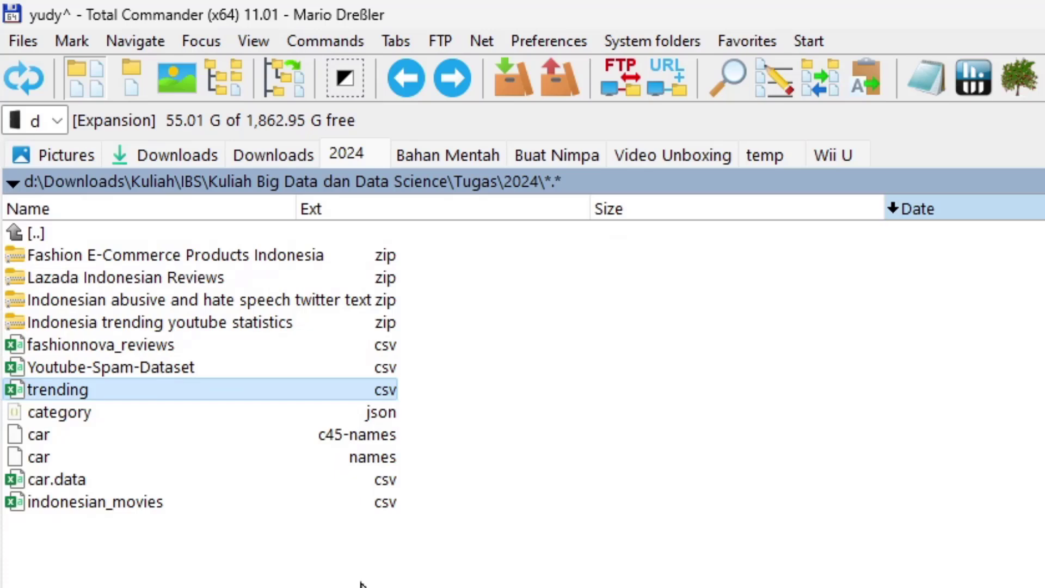
Step: Select the indonesian_movies CSV file in the 2024 folder
{"action": "key", "text": "Down"}
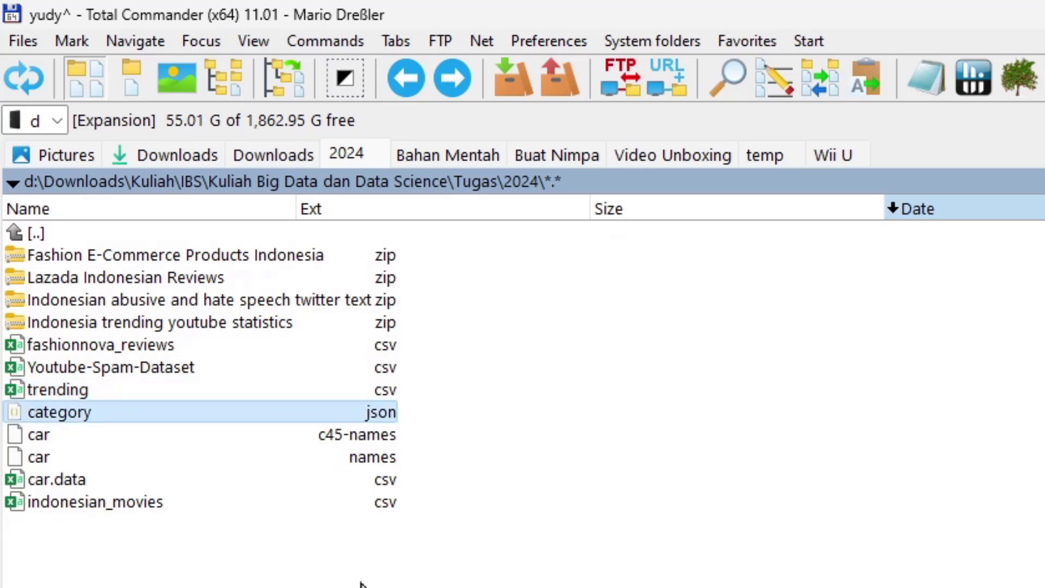
{"action": "key", "text": "Down"}
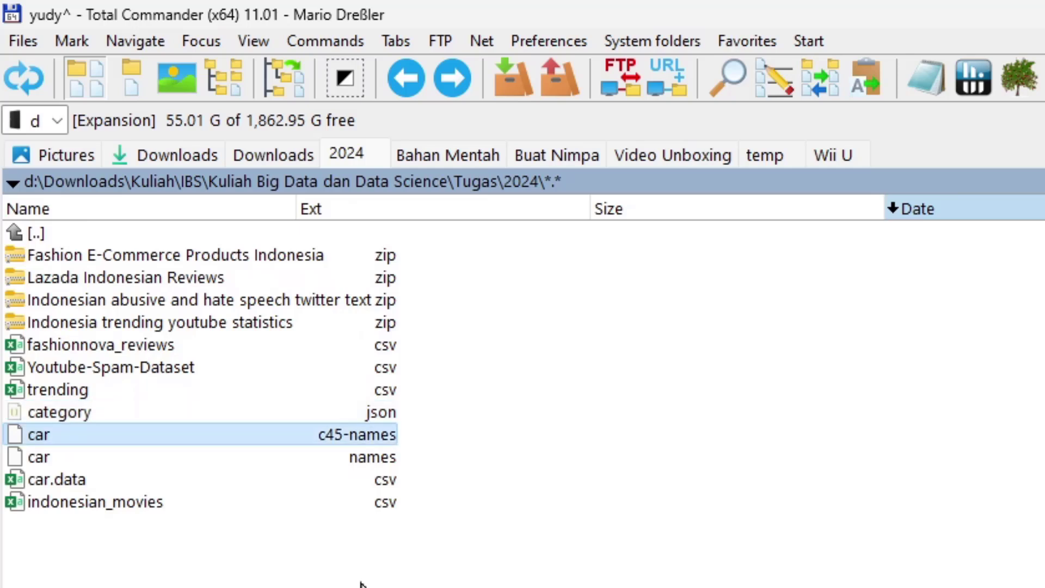
{"action": "key", "text": "Down"}
{"action": "key", "text": "Down"}
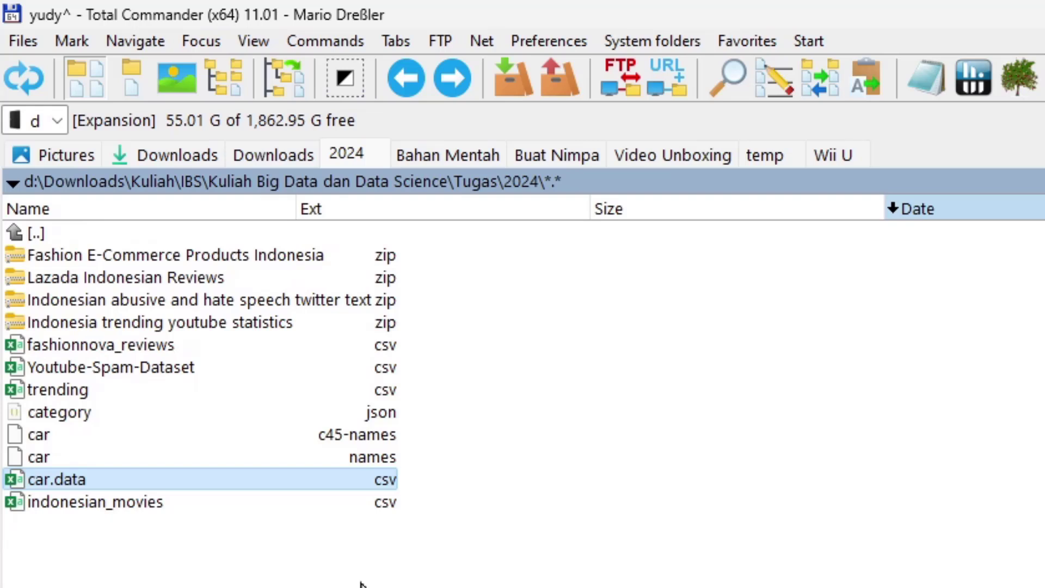
{"action": "key", "text": "Down"}
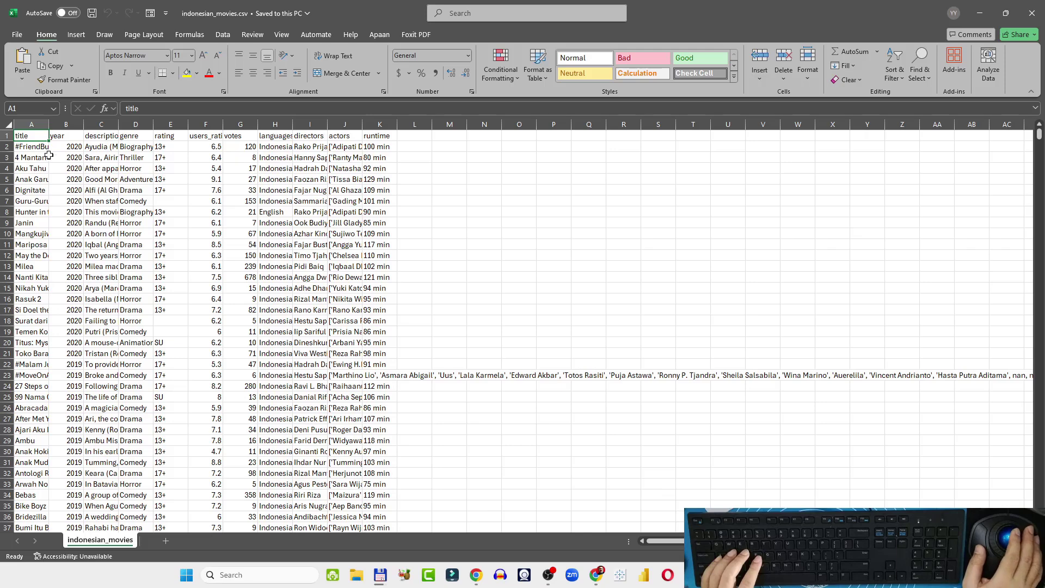
Step: Widen the title and description columns of the indonesian_movies sheet so more of their text is readable
{"action": "key", "text": "Down"}
{"action": "key", "text": "Down"}
{"action": "key", "text": "Down"}
{"action": "key", "text": "Down"}
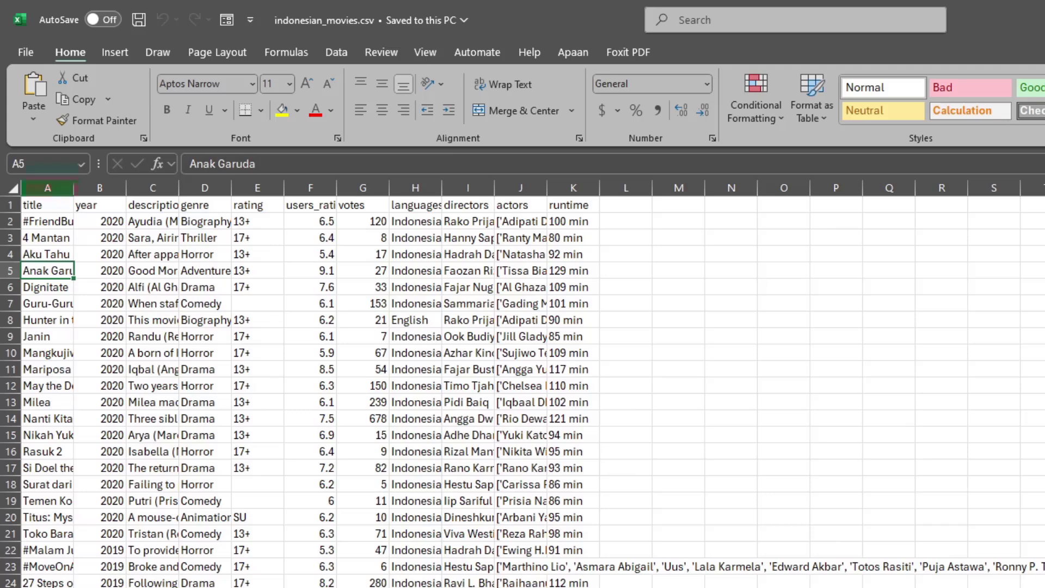
{"action": "left_click_drag", "start_coordinate": [72, 187], "coordinate": [96, 191]}
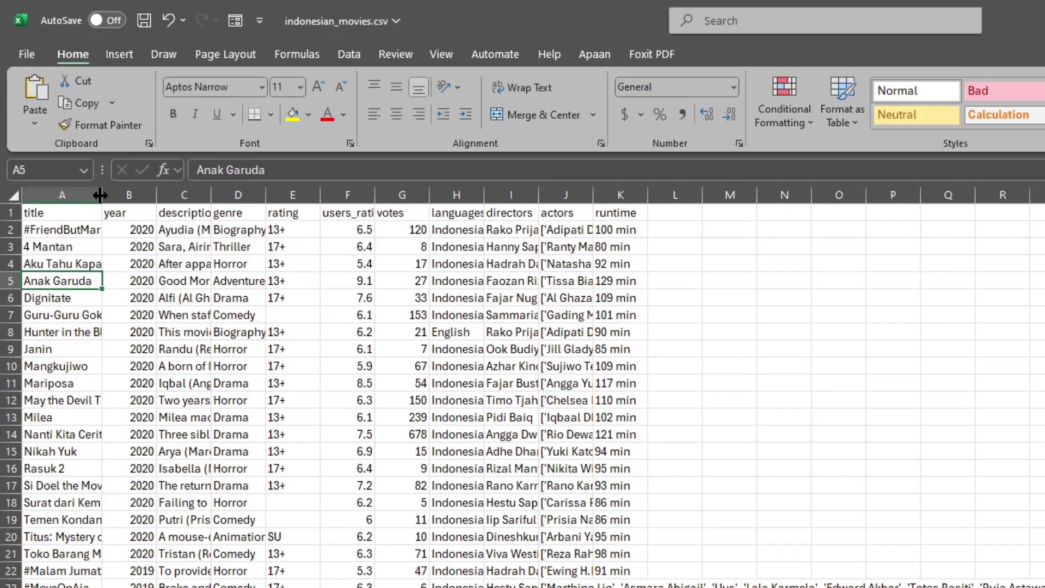
{"action": "left_click_drag", "start_coordinate": [100, 195], "coordinate": [101, 195]}
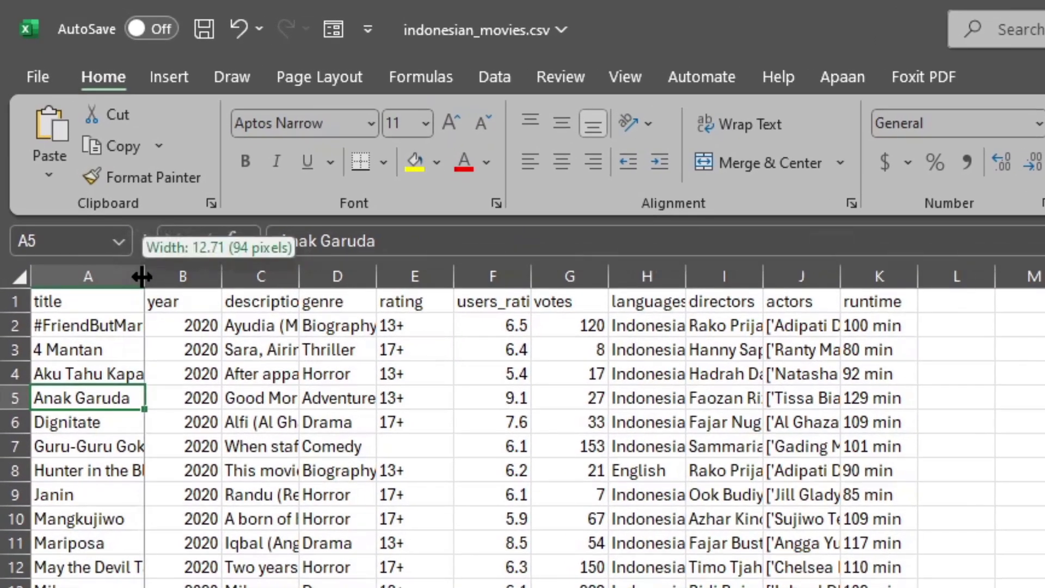
{"action": "left_click_drag", "start_coordinate": [142, 277], "coordinate": [215, 283]}
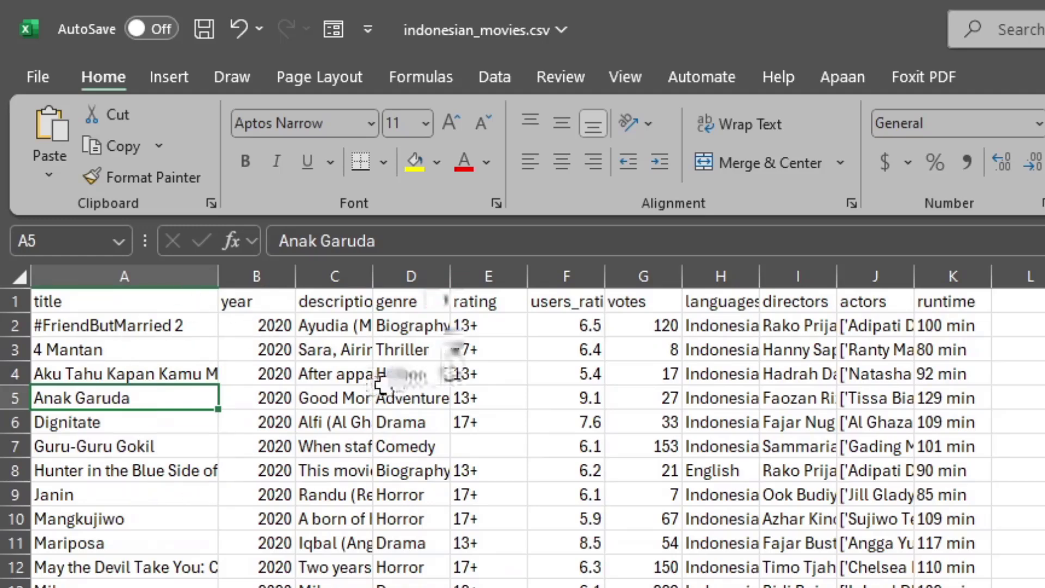
{"action": "left_click_drag", "start_coordinate": [373, 277], "coordinate": [476, 278]}
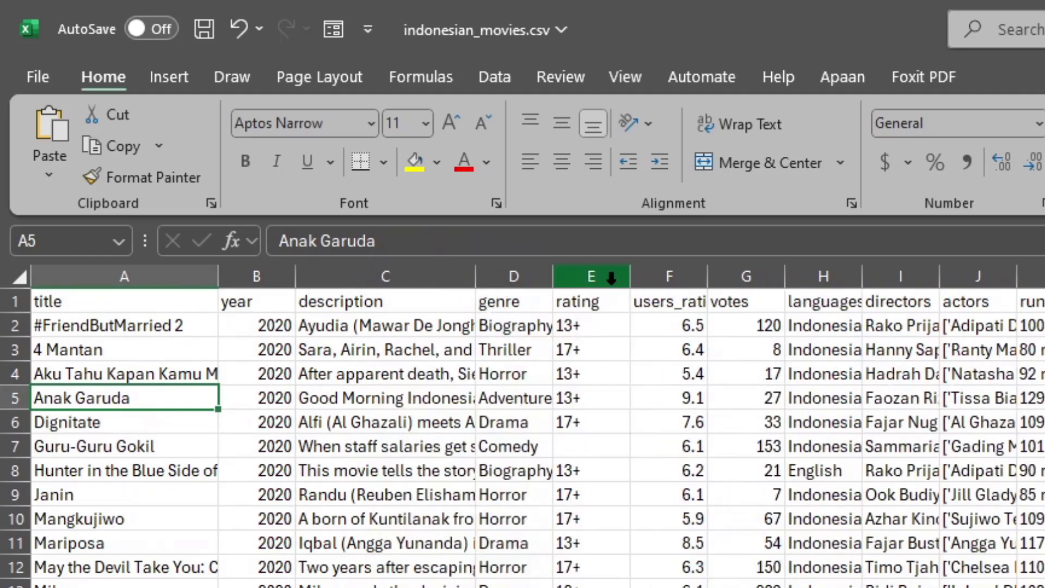
Step: Go through the header row cell by cell from title to runtime to review the dataset's attributes
{"action": "left_click", "coordinate": [143, 301]}
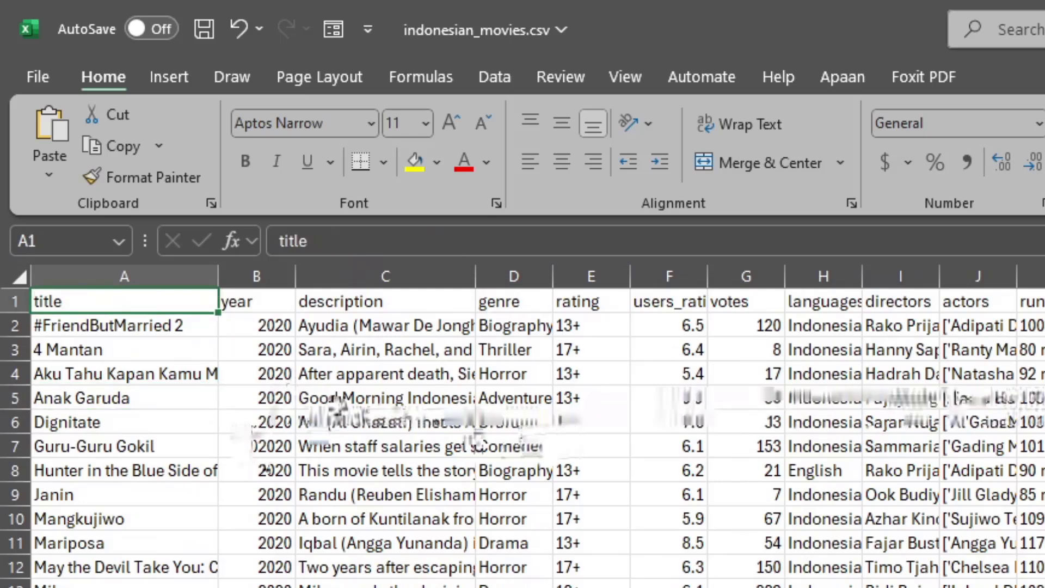
{"action": "left_click", "coordinate": [261, 303]}
{"action": "left_click", "coordinate": [357, 302]}
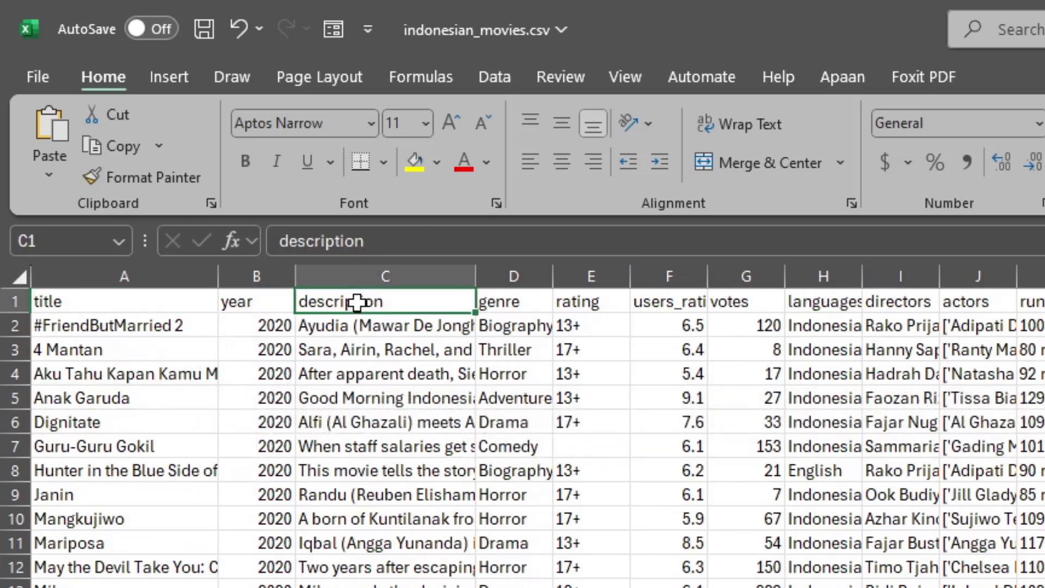
{"action": "left_click", "coordinate": [524, 303]}
{"action": "left_click", "coordinate": [588, 304]}
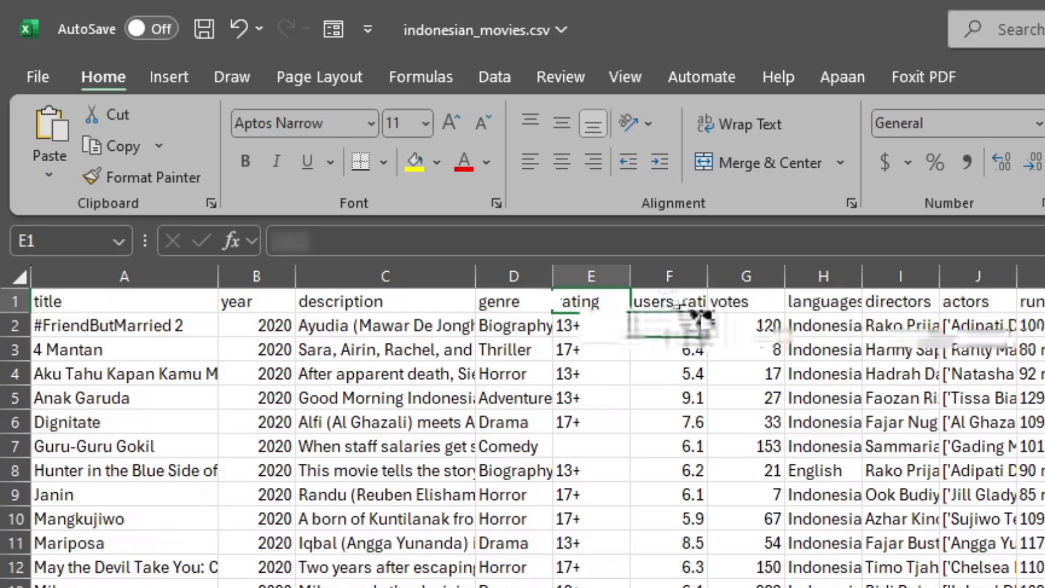
{"action": "left_click", "coordinate": [681, 303]}
{"action": "left_click", "coordinate": [751, 304]}
{"action": "left_click", "coordinate": [823, 301]}
{"action": "left_click", "coordinate": [900, 301]}
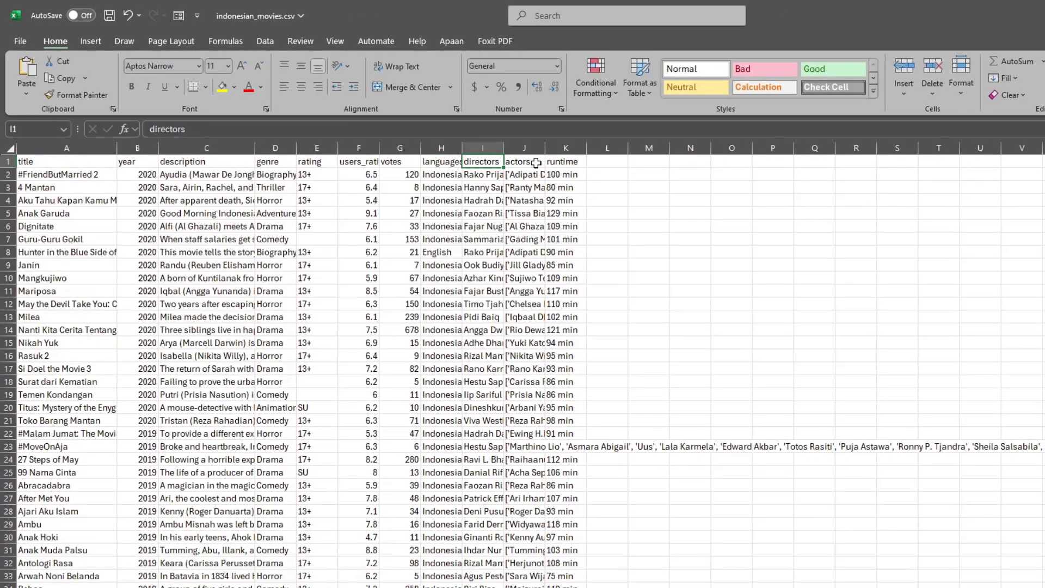
{"action": "left_click", "coordinate": [536, 163]}
{"action": "left_click", "coordinate": [567, 163]}
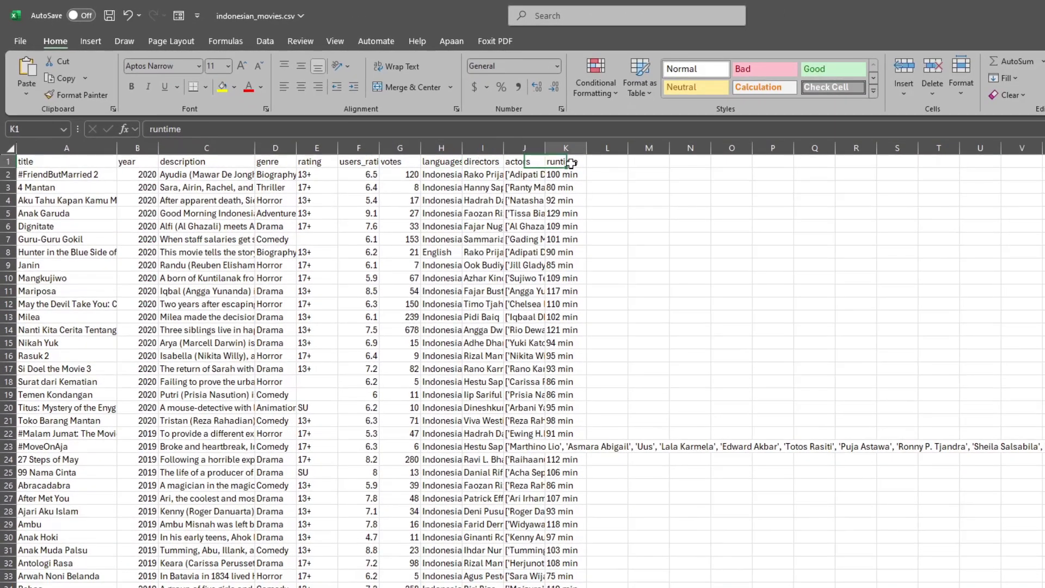
Step: Review the headings from title to rating and examine the first entries in the rating column
{"action": "left_click", "coordinate": [72, 159]}
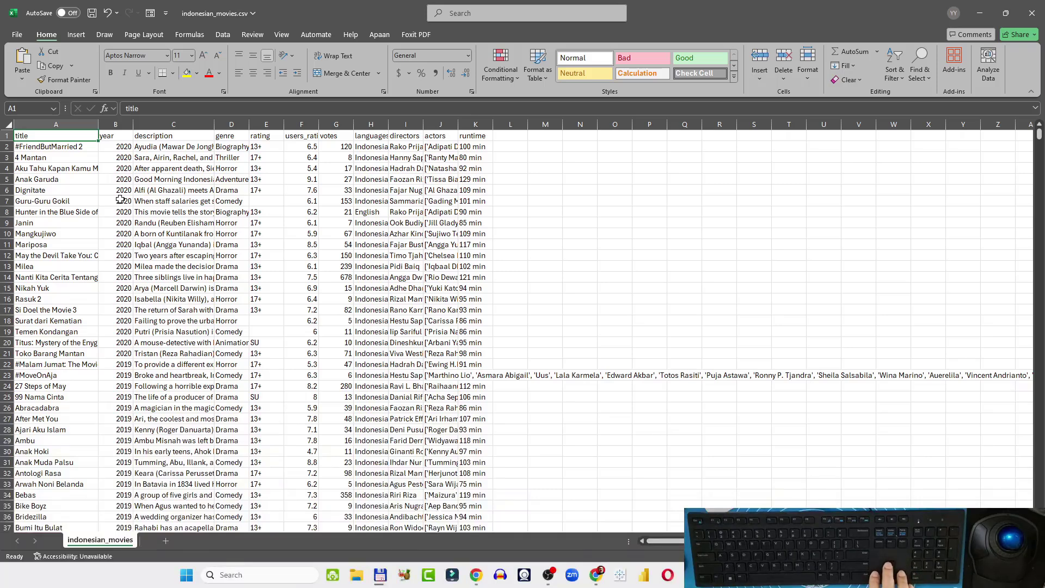
{"action": "key", "text": "Right"}
{"action": "key", "text": "Right"}
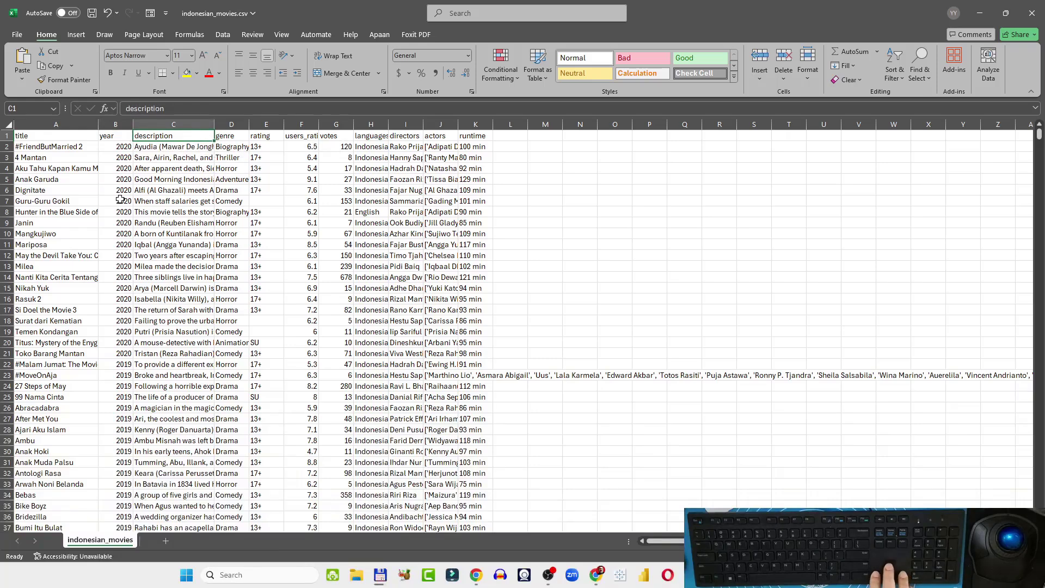
{"action": "key", "text": "Right"}
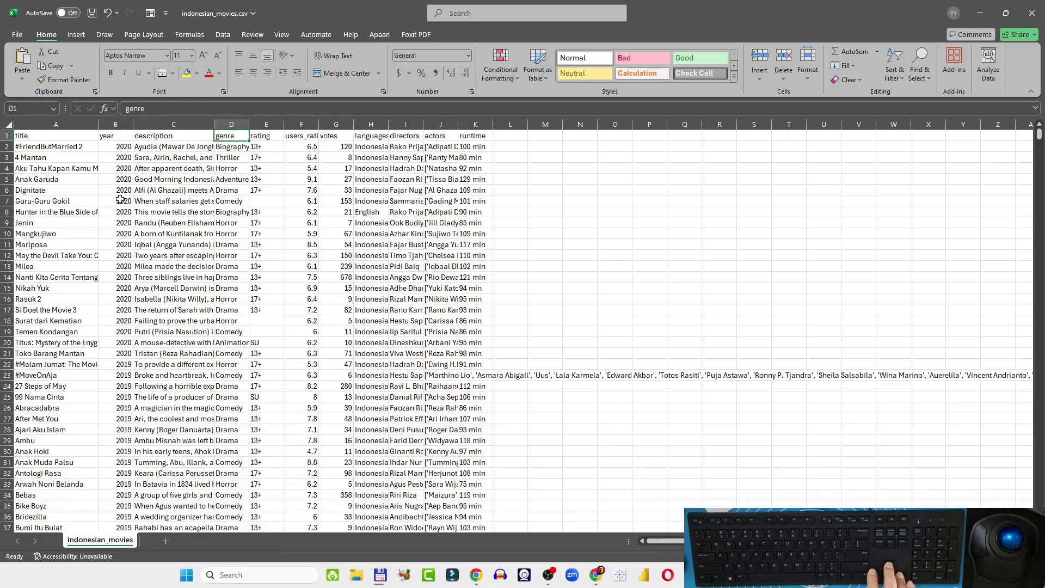
{"action": "key", "text": "Right"}
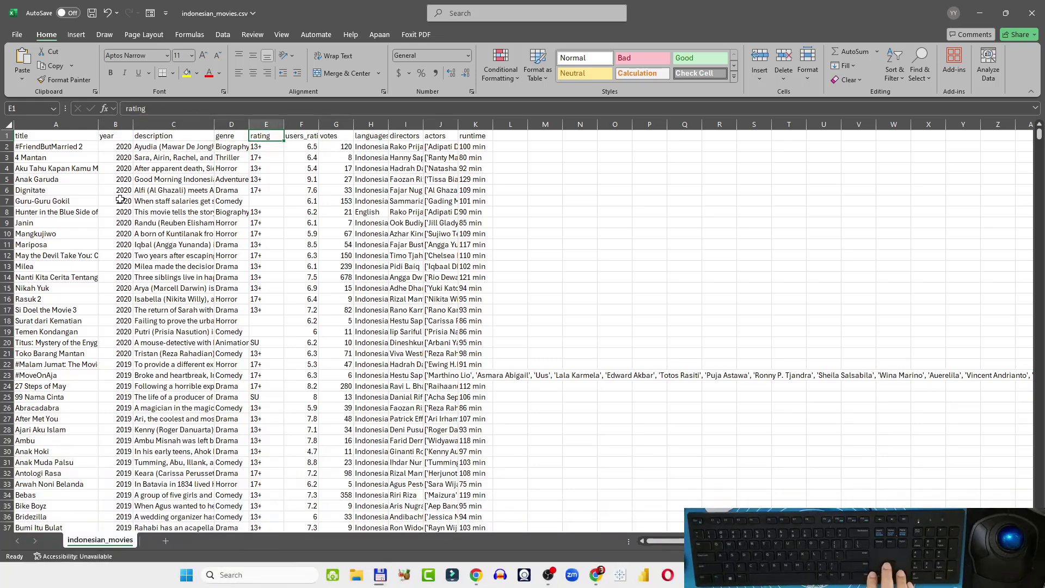
{"action": "key", "text": "Down"}
{"action": "key", "text": "Down"}
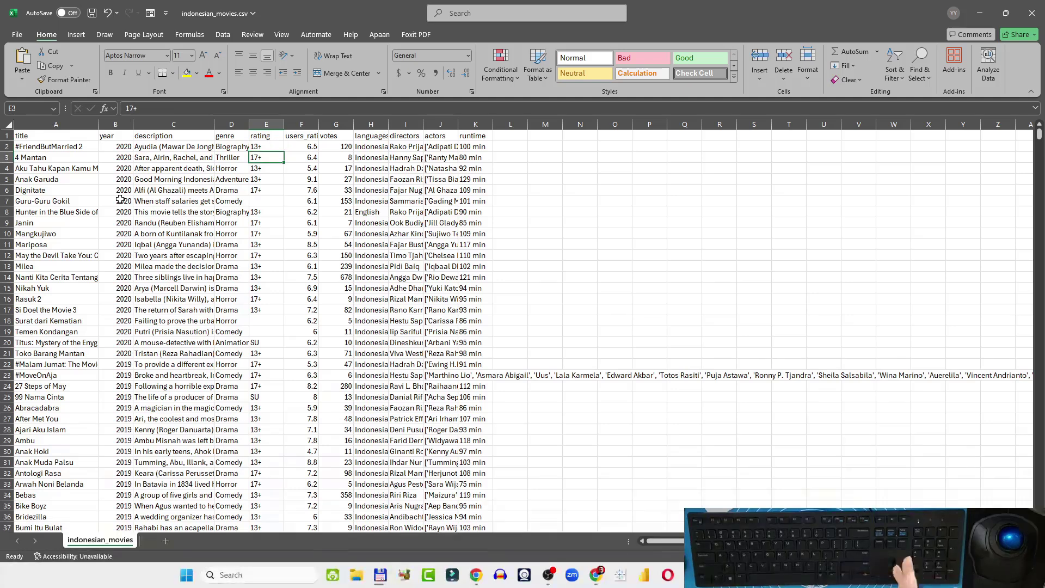
{"action": "key", "text": "Up"}
{"action": "key", "text": "Up"}
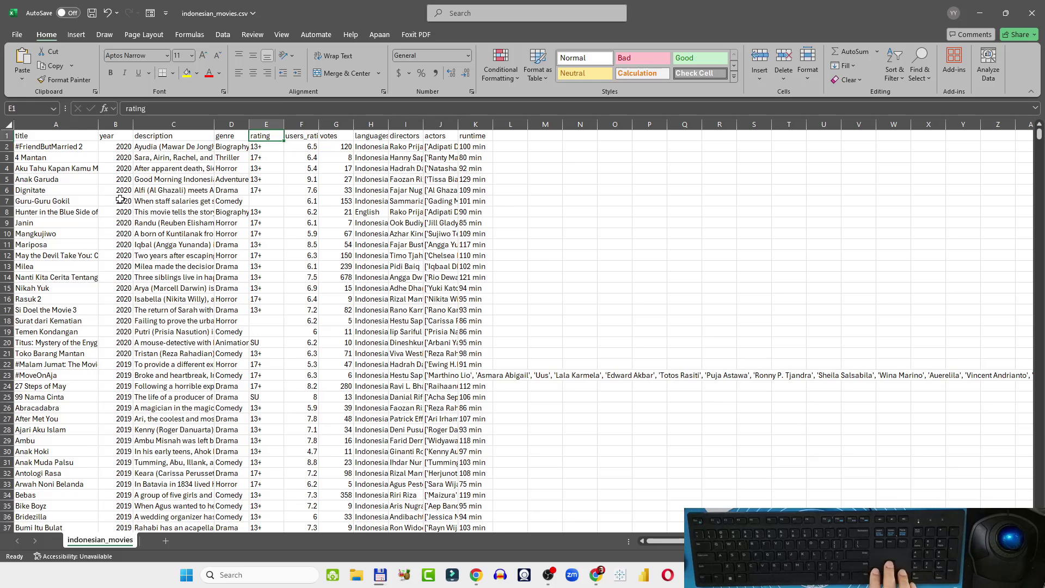
Step: Examine the first entries of the users_rating column and compare them with the votes column
{"action": "key", "text": "Right"}
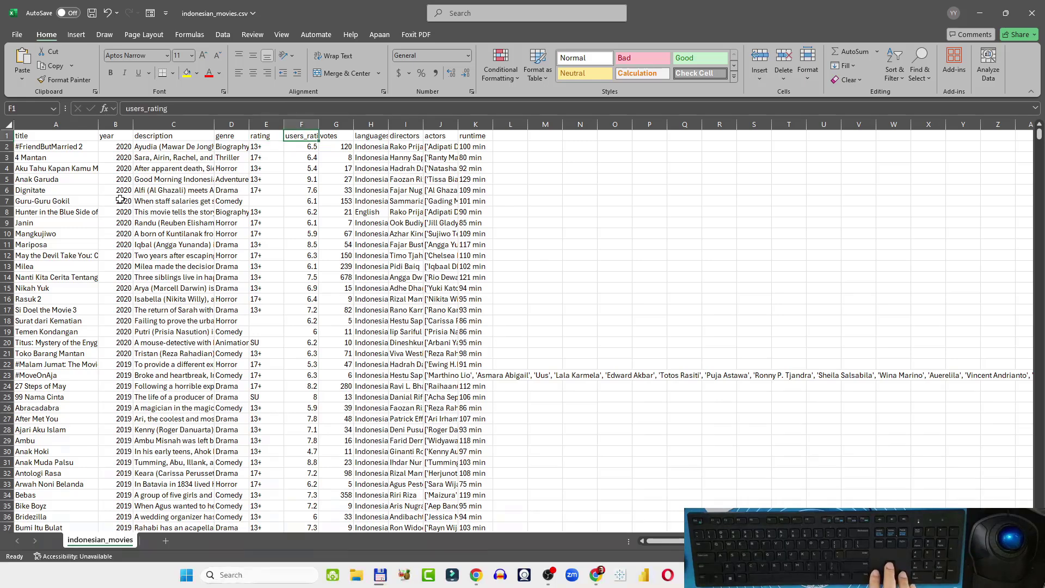
{"action": "key", "text": "Down"}
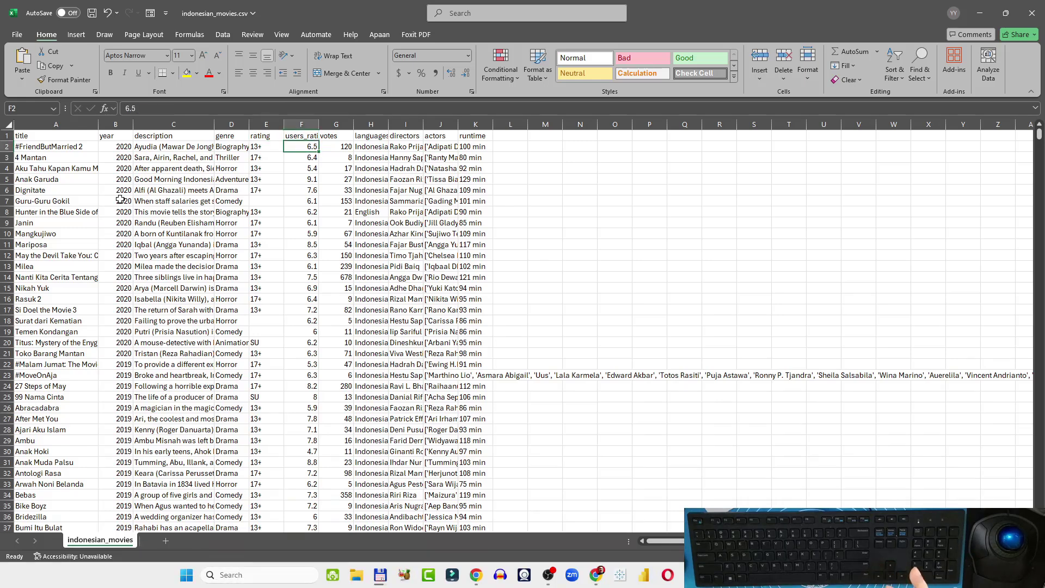
{"action": "key", "text": "Down"}
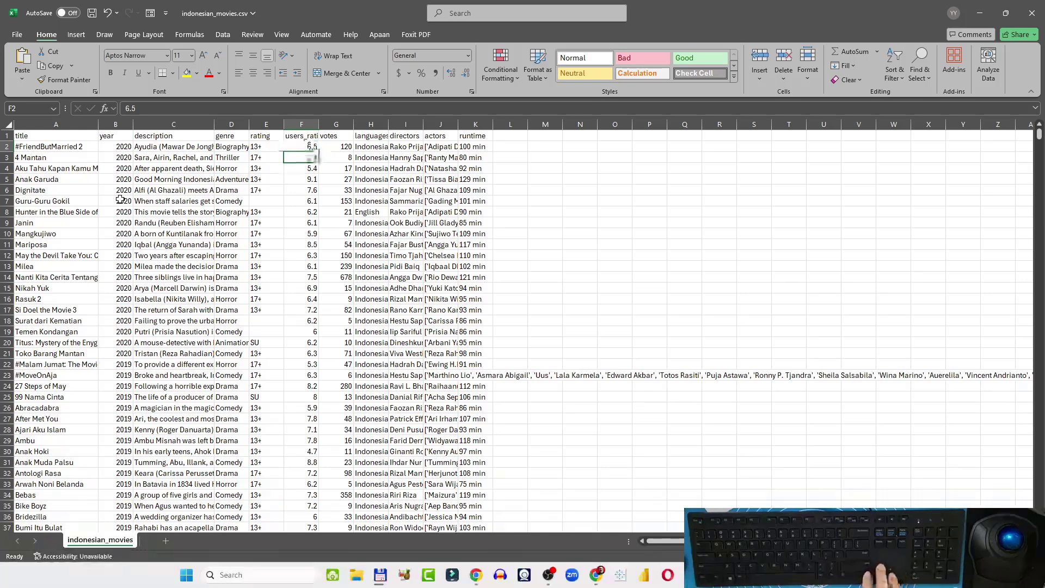
{"action": "key", "text": "Down"}
{"action": "key", "text": "Down"}
{"action": "key", "text": "Down"}
{"action": "key", "text": "Up"}
{"action": "key", "text": "Right"}
{"action": "key", "text": "Up"}
{"action": "key", "text": "Up"}
{"action": "key", "text": "Up"}
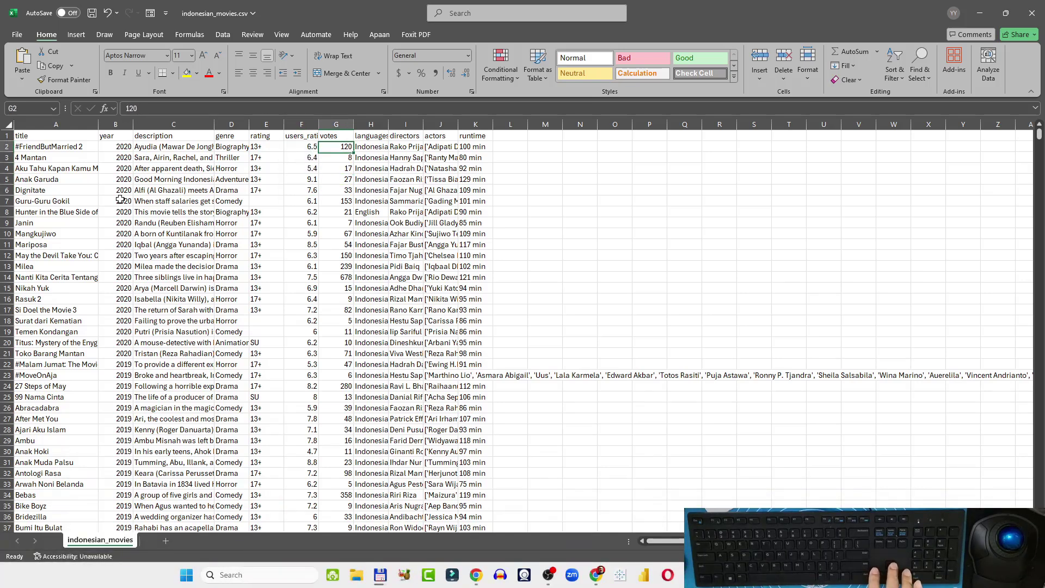
{"action": "key", "text": "Up"}
{"action": "key", "text": "Down"}
{"action": "key", "text": "Down"}
{"action": "key", "text": "Up"}
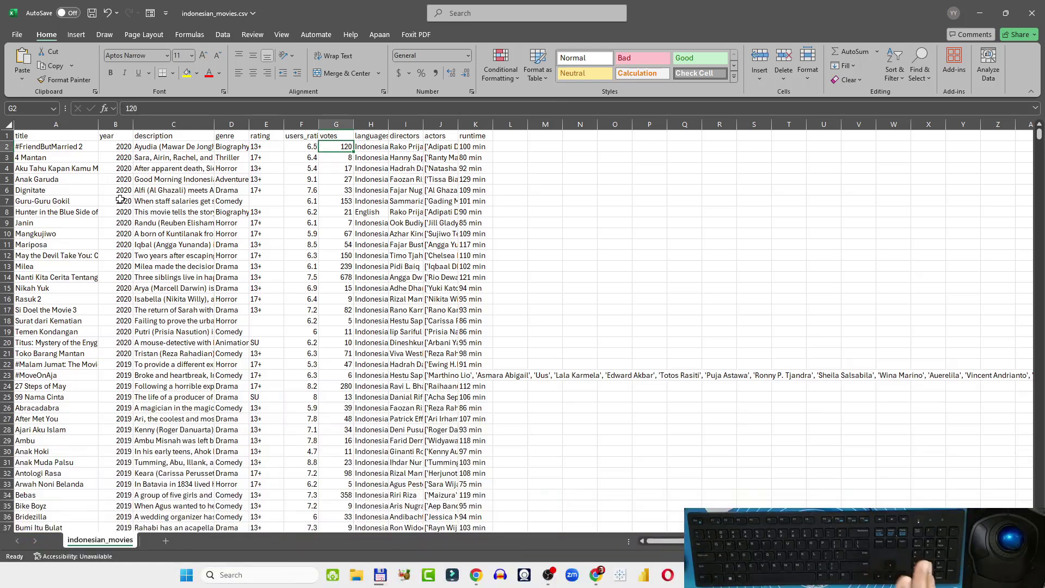
{"action": "key", "text": "Left"}
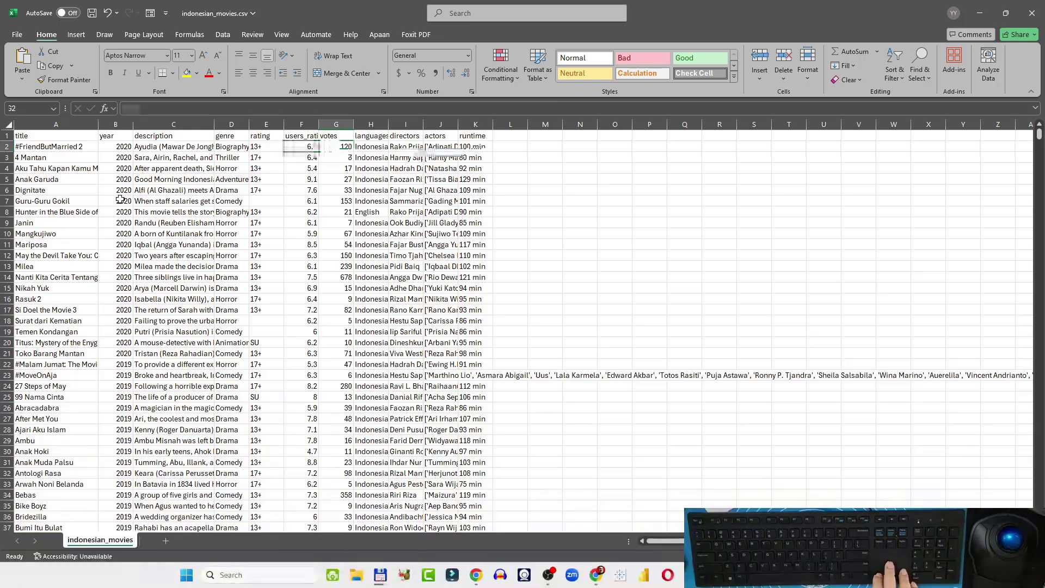
{"action": "key", "text": "Right"}
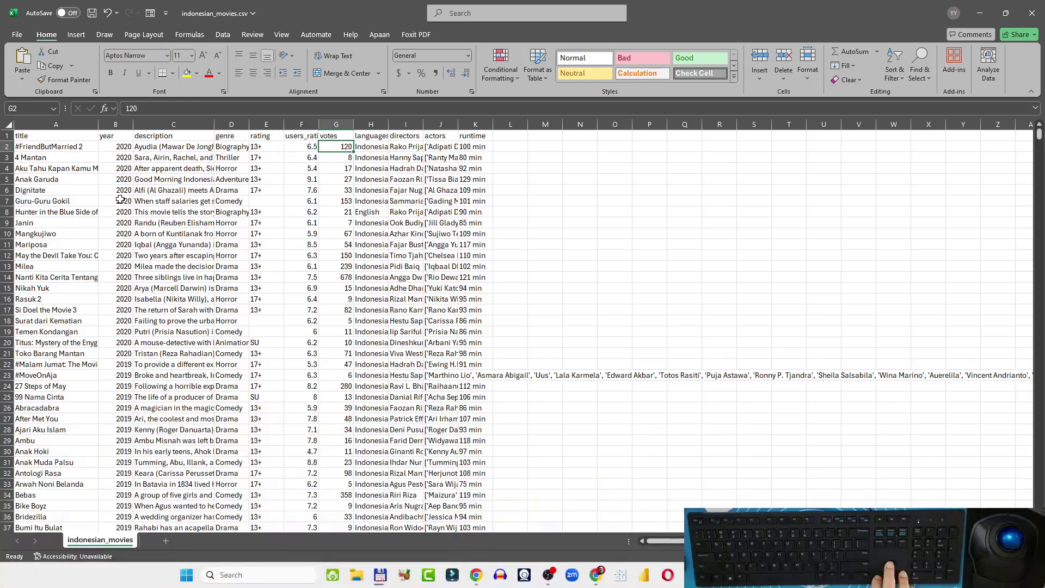
{"action": "key", "text": "Left"}
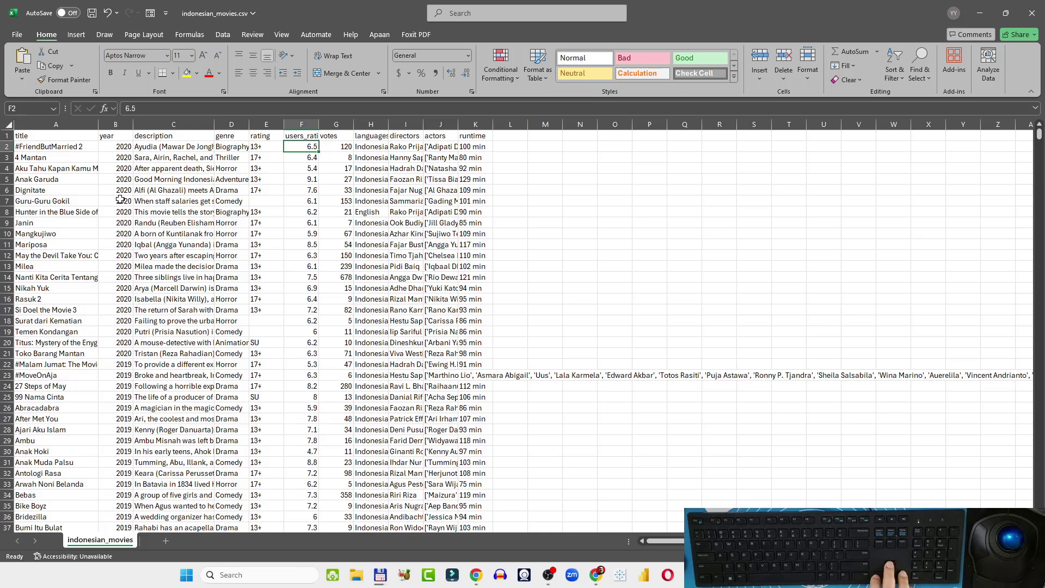
Step: Review the headings of the languages, directors and actors columns
{"action": "key", "text": "Right"}
{"action": "key", "text": "Right"}
{"action": "key", "text": "Up"}
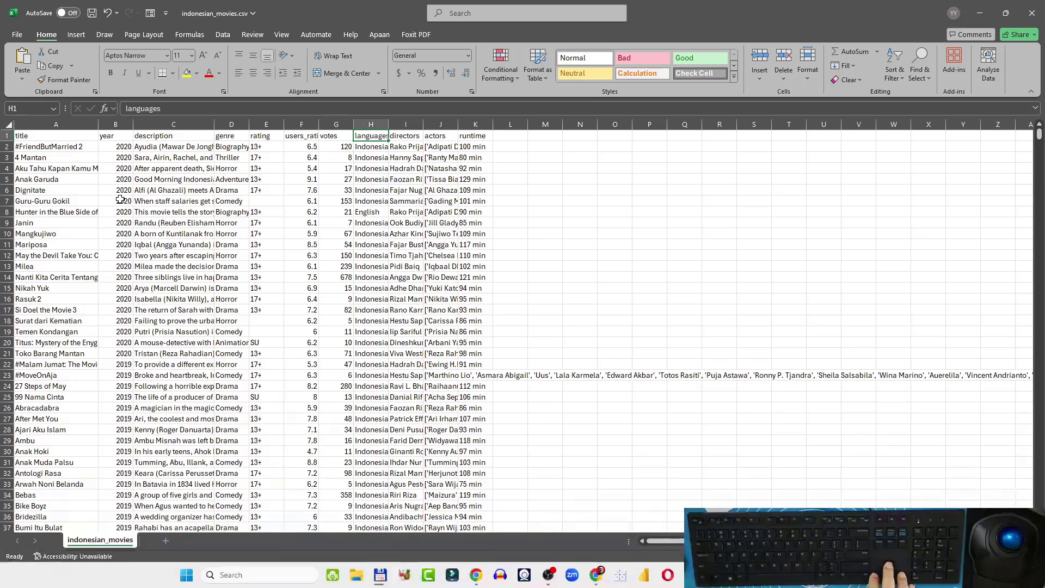
{"action": "key", "text": "Right"}
{"action": "key", "text": "Right"}
{"action": "key", "text": "Right"}
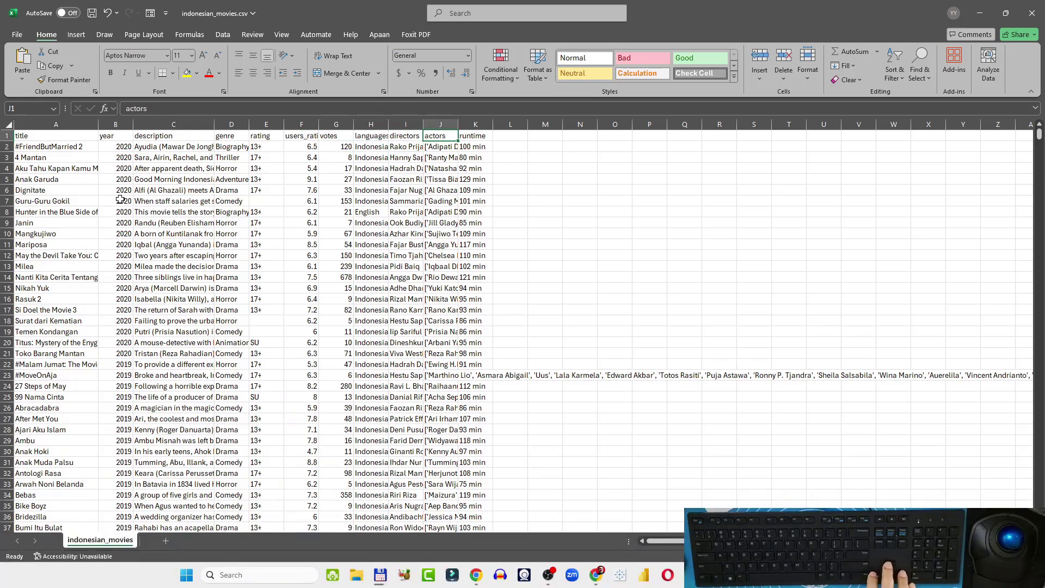
{"action": "key", "text": "Left"}
{"action": "key", "text": "Left"}
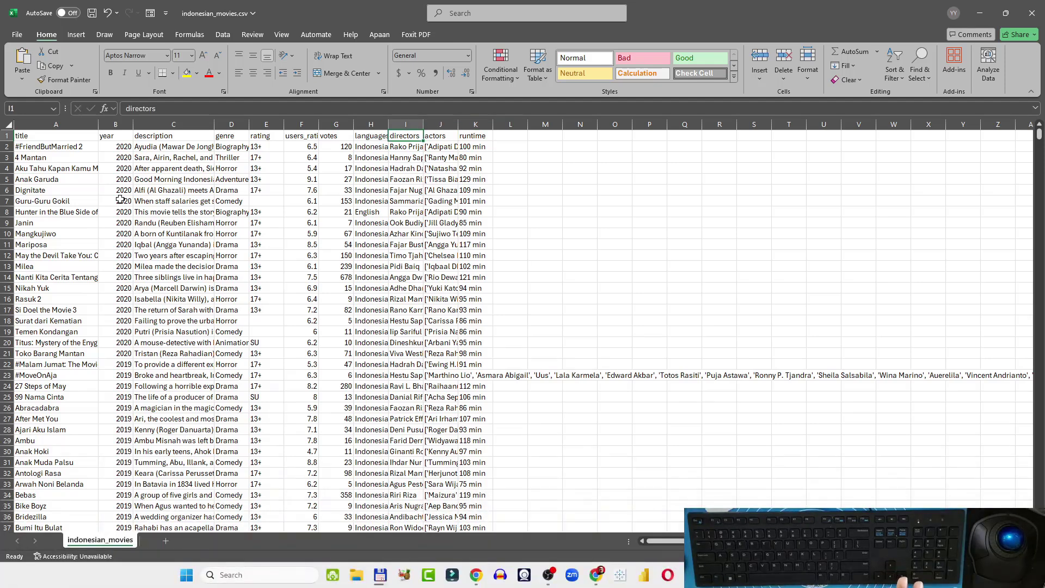
Step: Review the column headings backwards from directors to year
{"action": "key", "text": "Left"}
{"action": "key", "text": "Left"}
{"action": "key", "text": "Left"}
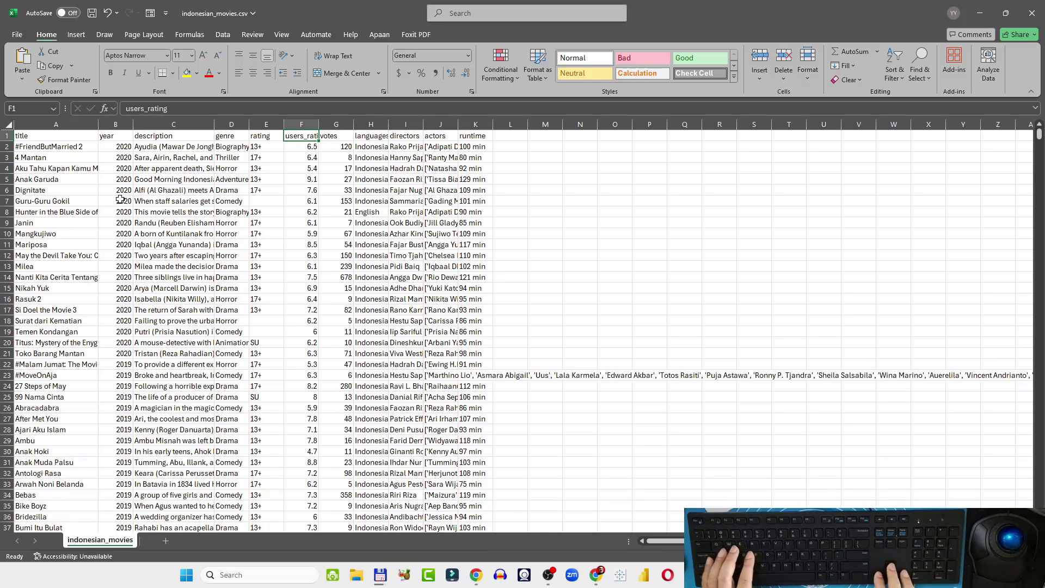
{"action": "key", "text": "Left"}
{"action": "key", "text": "Left"}
{"action": "key", "text": "Left"}
{"action": "key", "text": "Left"}
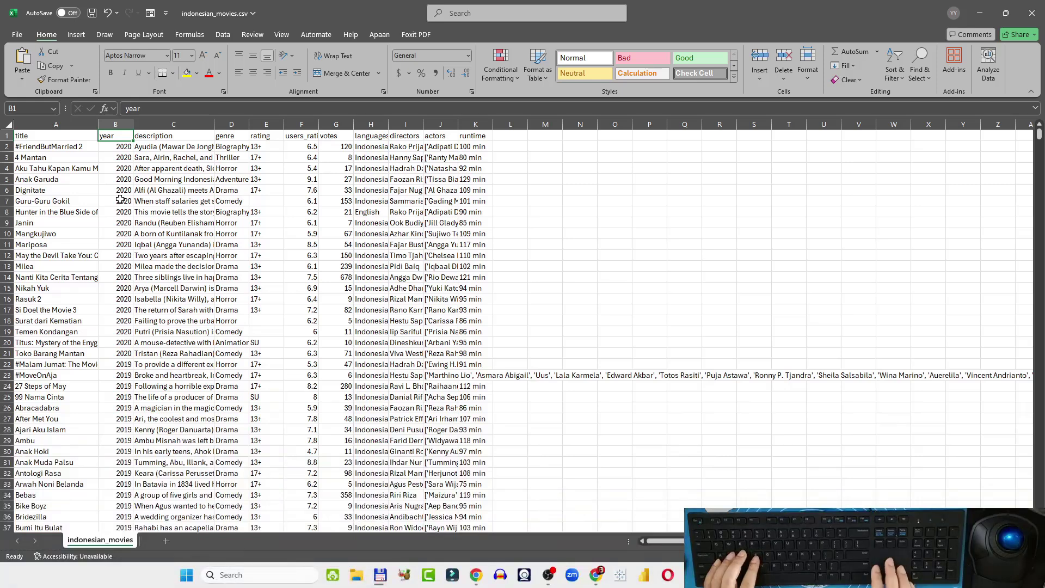
Step: Look along the header row from year past the last column and back to the runtime heading
{"action": "key", "text": "Right"}
{"action": "key", "text": "Right"}
{"action": "key", "text": "Right"}
{"action": "key", "text": "Right"}
{"action": "key", "text": "Right"}
{"action": "key", "text": "Right"}
{"action": "key", "text": "Right"}
{"action": "key", "text": "Right"}
{"action": "key", "text": "Right"}
{"action": "key", "text": "Right"}
{"action": "key", "text": "Right"}
{"action": "key", "text": "Right"}
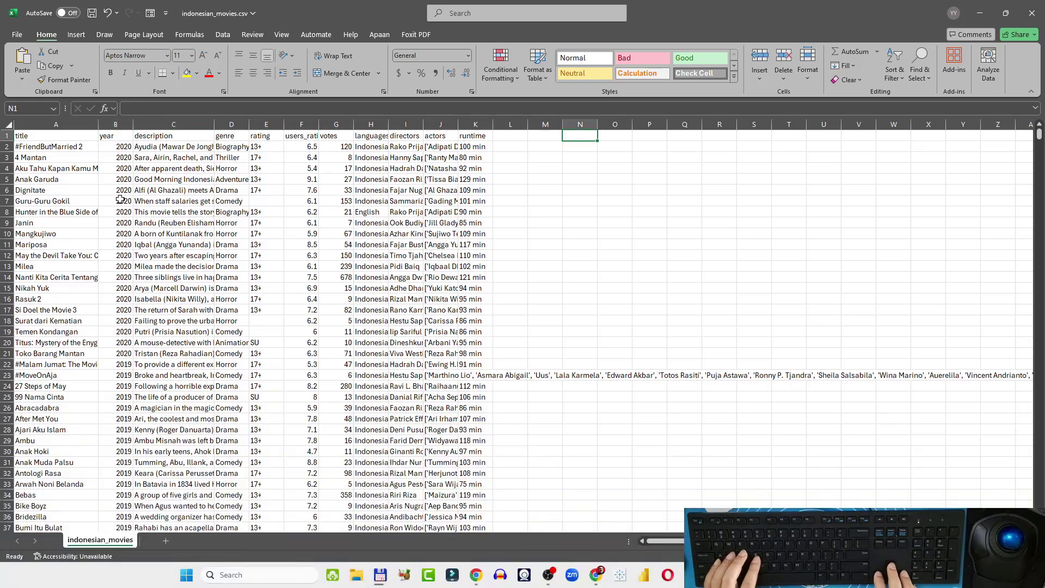
{"action": "key", "text": "Left"}
{"action": "key", "text": "Left"}
{"action": "key", "text": "Left"}
{"action": "key", "text": "Left"}
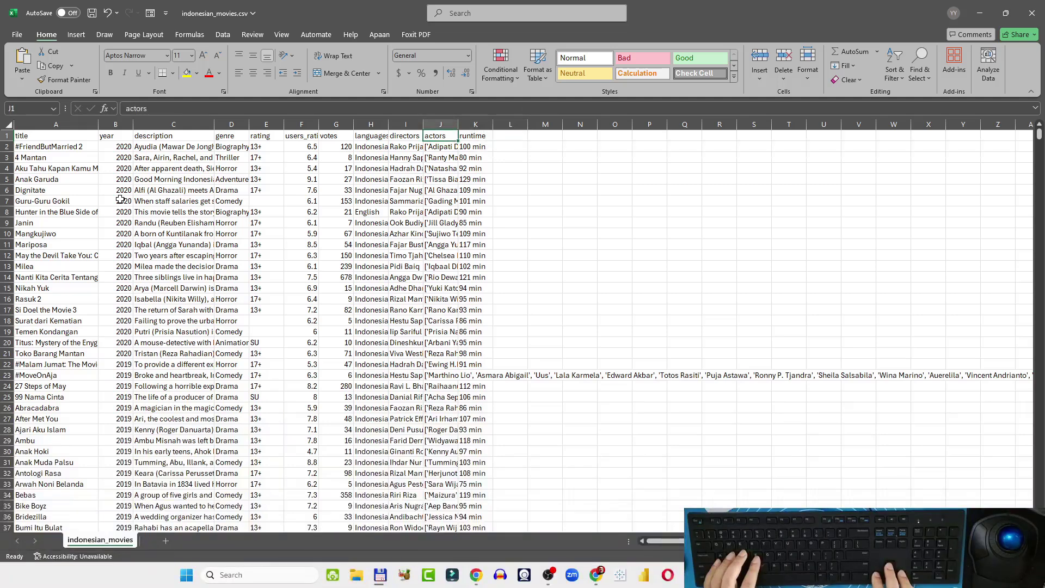
{"action": "key", "text": "Right"}
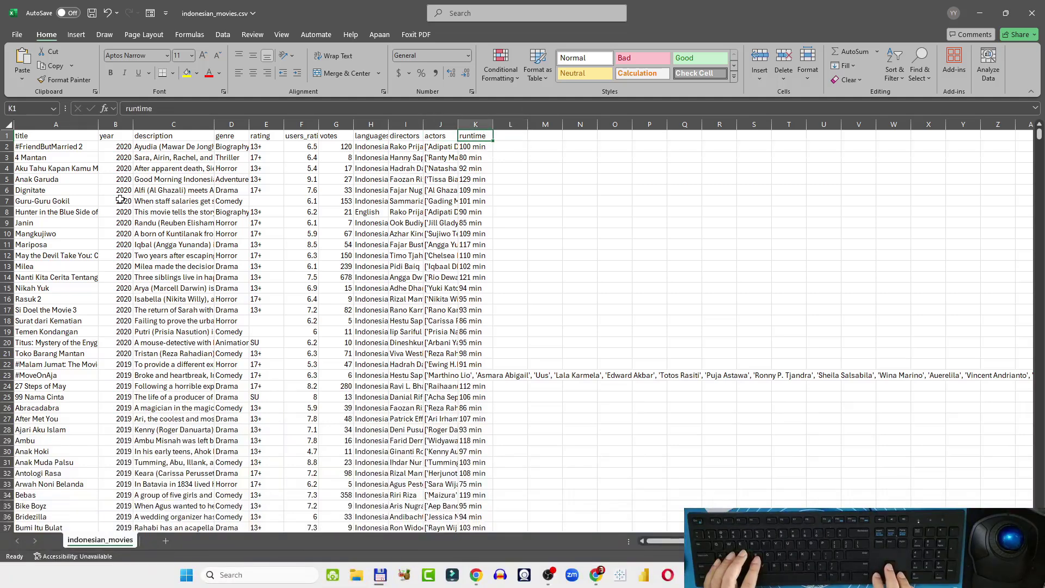
Step: Examine the entries of the languages column from its heading down to row 19
{"action": "key", "text": "Left"}
{"action": "key", "text": "Left"}
{"action": "key", "text": "Left"}
{"action": "key", "text": "Down"}
{"action": "key", "text": "Down"}
{"action": "key", "text": "Down"}
{"action": "key", "text": "Down"}
{"action": "key", "text": "Down"}
{"action": "key", "text": "Down"}
{"action": "key", "text": "Down"}
{"action": "key", "text": "Down"}
{"action": "key", "text": "Down"}
{"action": "key", "text": "Down"}
{"action": "key", "text": "Down"}
{"action": "key", "text": "Down"}
{"action": "key", "text": "Down"}
{"action": "key", "text": "Down"}
{"action": "key", "text": "Down"}
{"action": "key", "text": "Down"}
{"action": "key", "text": "Down"}
{"action": "key", "text": "Down"}
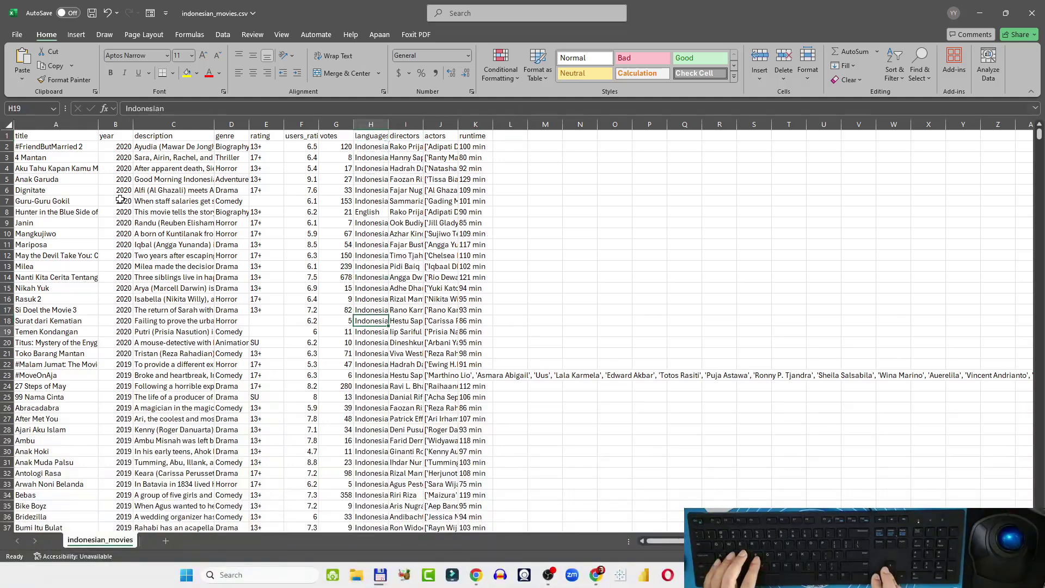
Step: Examine the blank rating cells in rows 18 and 19
{"action": "key", "text": "Left"}
{"action": "key", "text": "Left"}
{"action": "key", "text": "Left"}
{"action": "key", "text": "Left"}
{"action": "key", "text": "Up"}
{"action": "key", "text": "Right"}
{"action": "key", "text": "Down"}
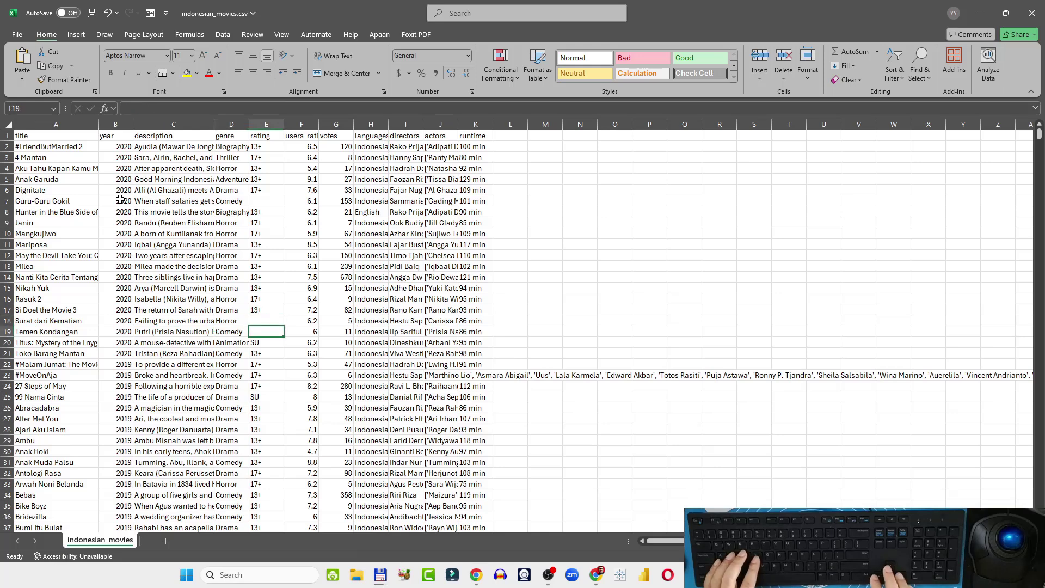
{"action": "key", "text": "Up"}
{"action": "key", "text": "shift+Down"}
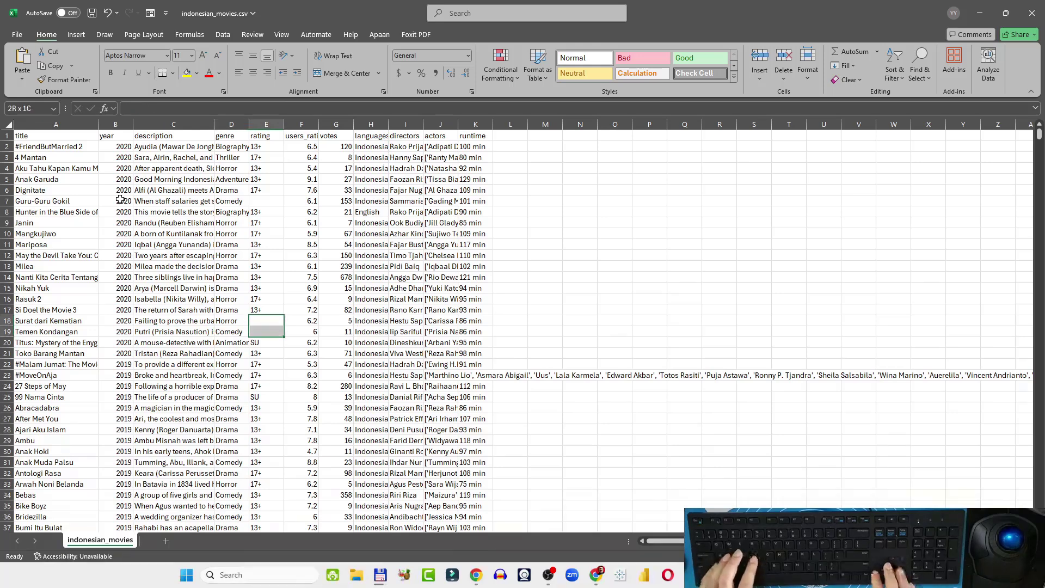
{"action": "key", "text": "Up"}
{"action": "key", "text": "Down"}
{"action": "key", "text": "Down"}
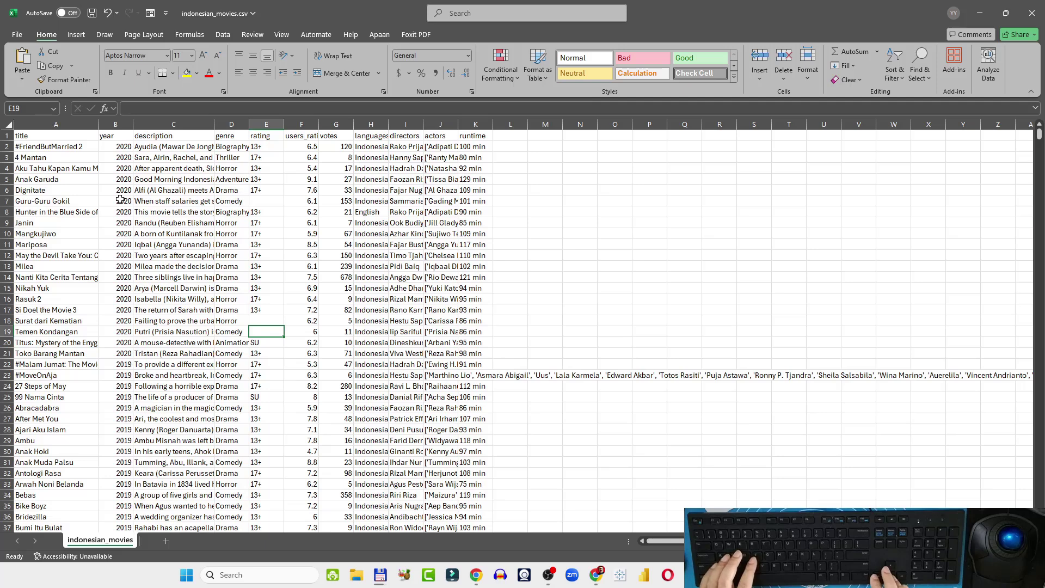
{"action": "key", "text": "Up"}
{"action": "key", "text": "Down"}
Step: Look across row 19 to the runtime column and follow it up to its heading
{"action": "key", "text": "Right"}
{"action": "key", "text": "Right"}
{"action": "key", "text": "Right"}
{"action": "key", "text": "Right"}
{"action": "key", "text": "Right"}
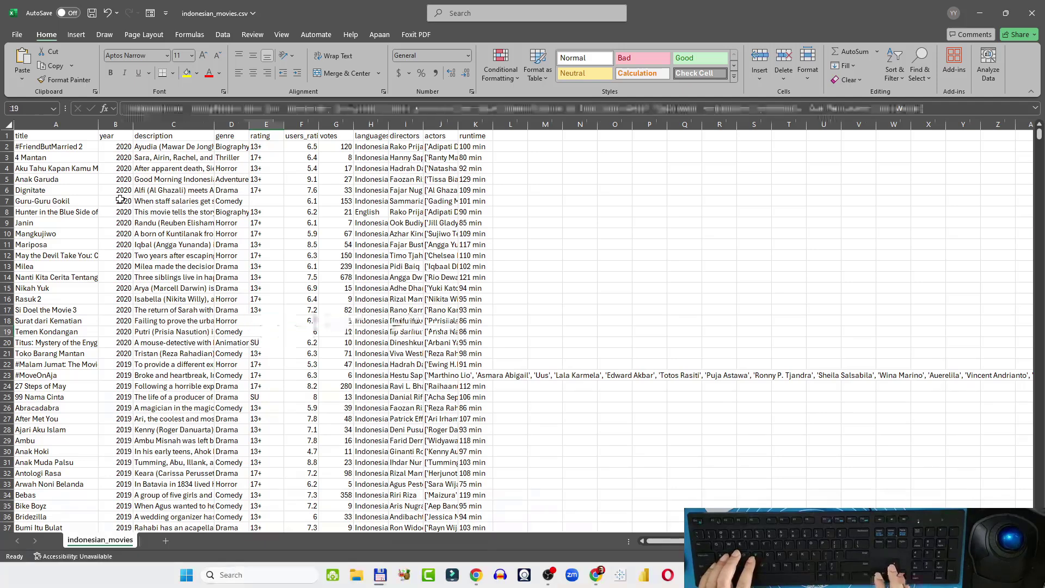
{"action": "key", "text": "Right"}
{"action": "key", "text": "Up"}
{"action": "key", "text": "Up"}
{"action": "key", "text": "Up"}
{"action": "key", "text": "Up"}
{"action": "key", "text": "Up"}
{"action": "key", "text": "Up"}
{"action": "key", "text": "Up"}
{"action": "key", "text": "Up"}
{"action": "key", "text": "Up"}
{"action": "key", "text": "Up"}
{"action": "key", "text": "Up"}
{"action": "key", "text": "Up"}
{"action": "key", "text": "Up"}
{"action": "key", "text": "Up"}
{"action": "key", "text": "Up"}
{"action": "key", "text": "Up"}
{"action": "key", "text": "Up"}
{"action": "key", "text": "Up"}
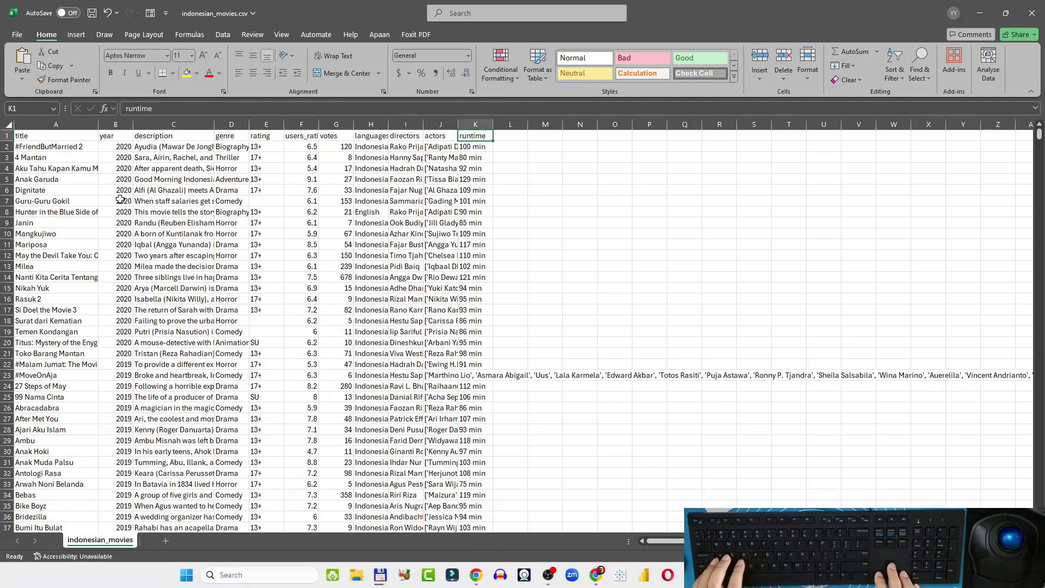
Step: Examine the runtime heading and the entries around it in the first three data rows
{"action": "key", "text": "Right"}
{"action": "key", "text": "Left"}
{"action": "key", "text": "Left"}
{"action": "key", "text": "Right"}
{"action": "key", "text": "Right"}
{"action": "key", "text": "Right"}
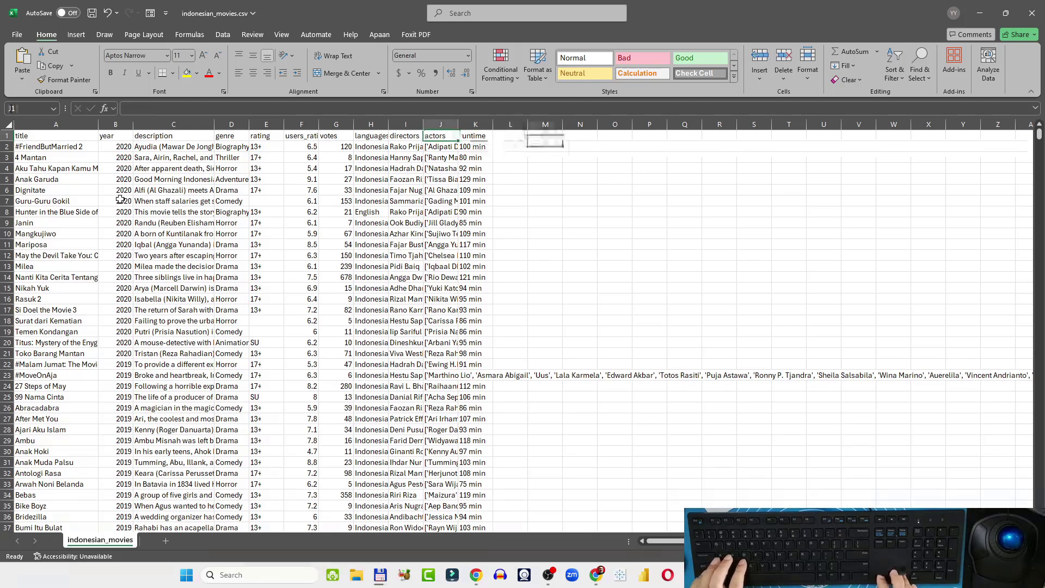
{"action": "key", "text": "Down"}
{"action": "key", "text": "Left"}
{"action": "key", "text": "Left"}
{"action": "key", "text": "Left"}
{"action": "key", "text": "Left"}
{"action": "key", "text": "Down"}
{"action": "key", "text": "Down"}
{"action": "key", "text": "Right"}
{"action": "key", "text": "Right"}
{"action": "key", "text": "Right"}
{"action": "key", "text": "Left"}
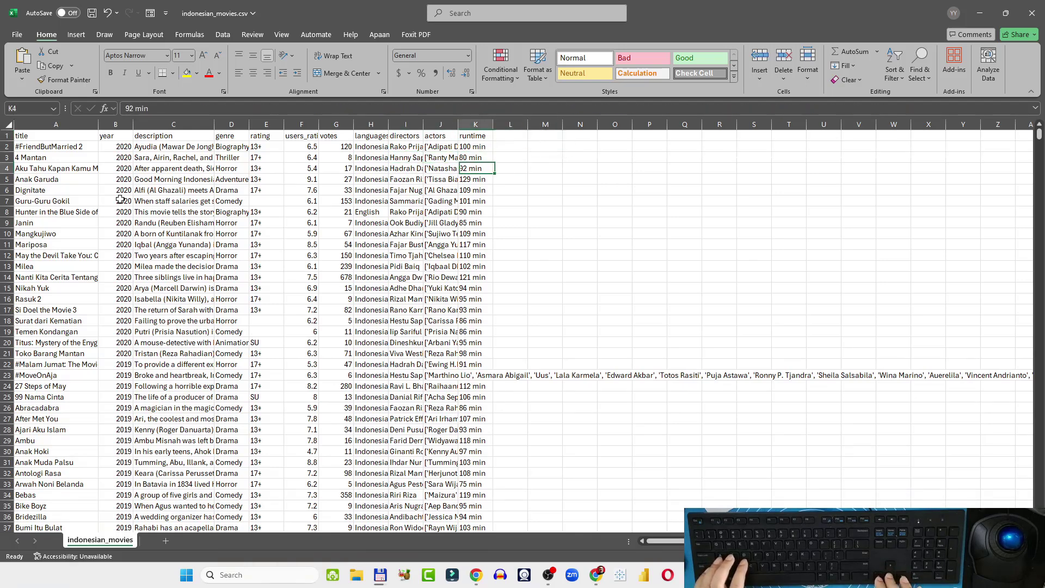
Step: Look back across row 6 to the title column and examine the movie titles down to row 11
{"action": "key", "text": "Left"}
{"action": "key", "text": "Left"}
{"action": "key", "text": "Down"}
{"action": "key", "text": "Down"}
{"action": "key", "text": "Left"}
{"action": "key", "text": "Left"}
{"action": "key", "text": "Left"}
{"action": "key", "text": "Left"}
{"action": "key", "text": "Left"}
{"action": "key", "text": "Left"}
{"action": "key", "text": "Left"}
{"action": "key", "text": "Left"}
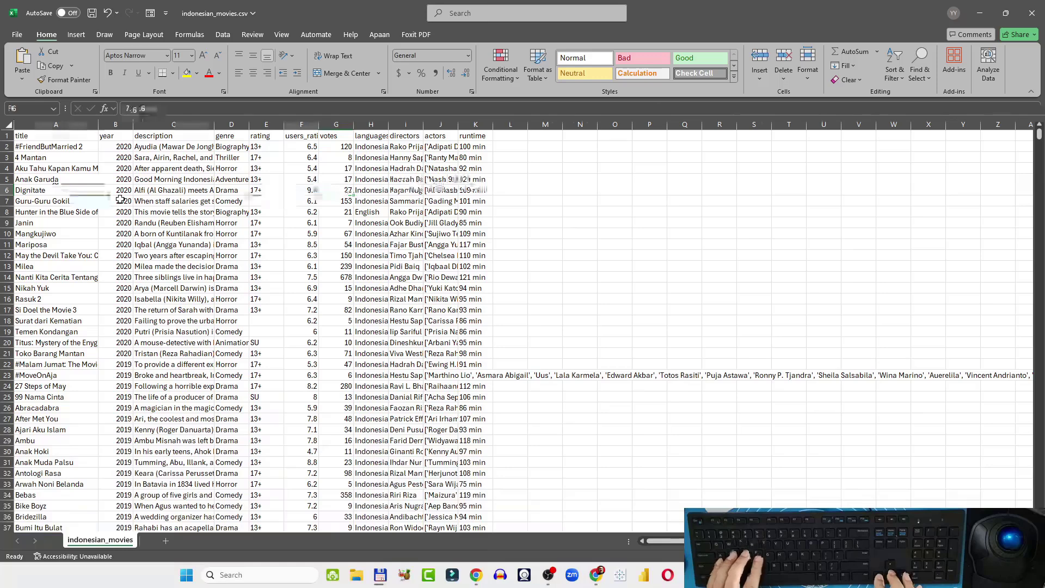
{"action": "key", "text": "Down"}
{"action": "key", "text": "Down"}
{"action": "key", "text": "Down"}
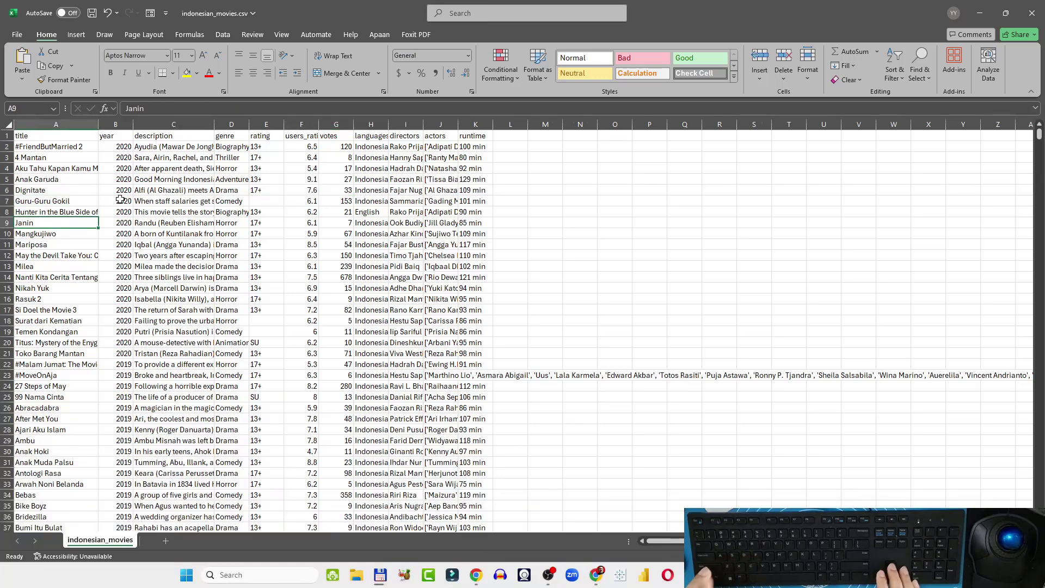
{"action": "key", "text": "Down"}
{"action": "key", "text": "Down"}
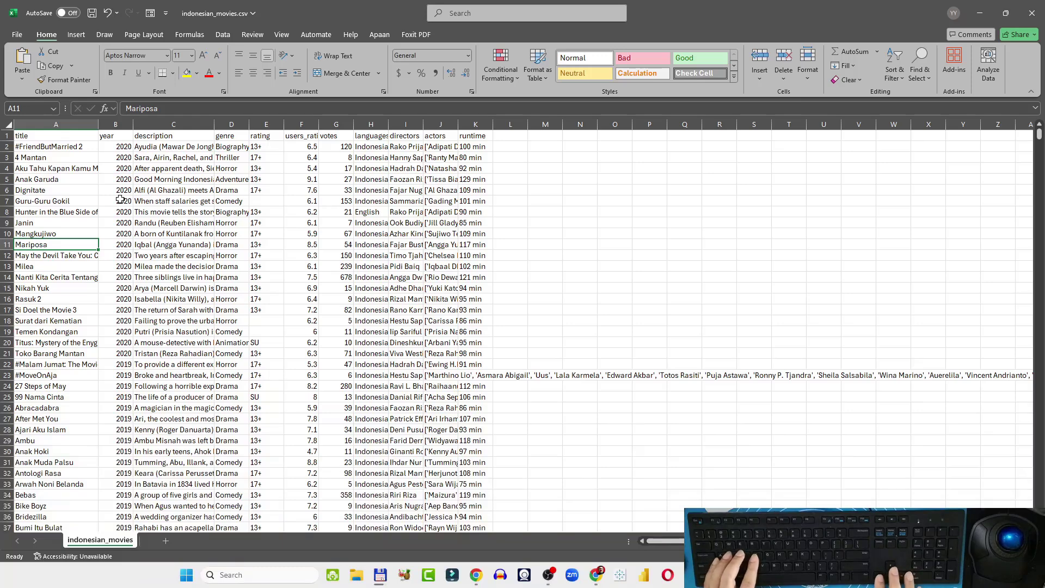
Step: Examine the movie titles in rows 7 to 11 once more
{"action": "key", "text": "Up"}
{"action": "key", "text": "Up"}
{"action": "key", "text": "Up"}
{"action": "key", "text": "Up"}
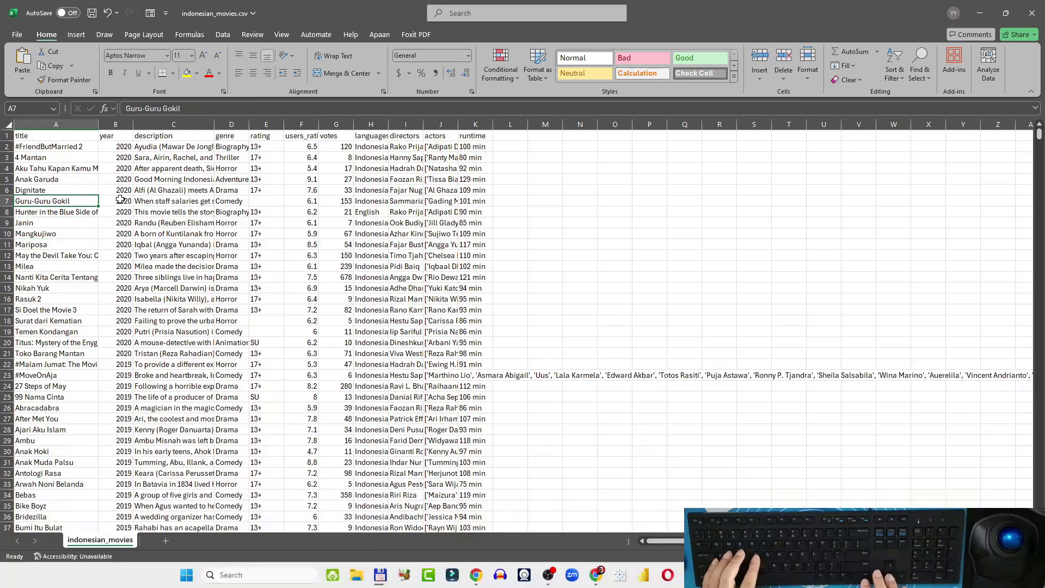
{"action": "key", "text": "Down"}
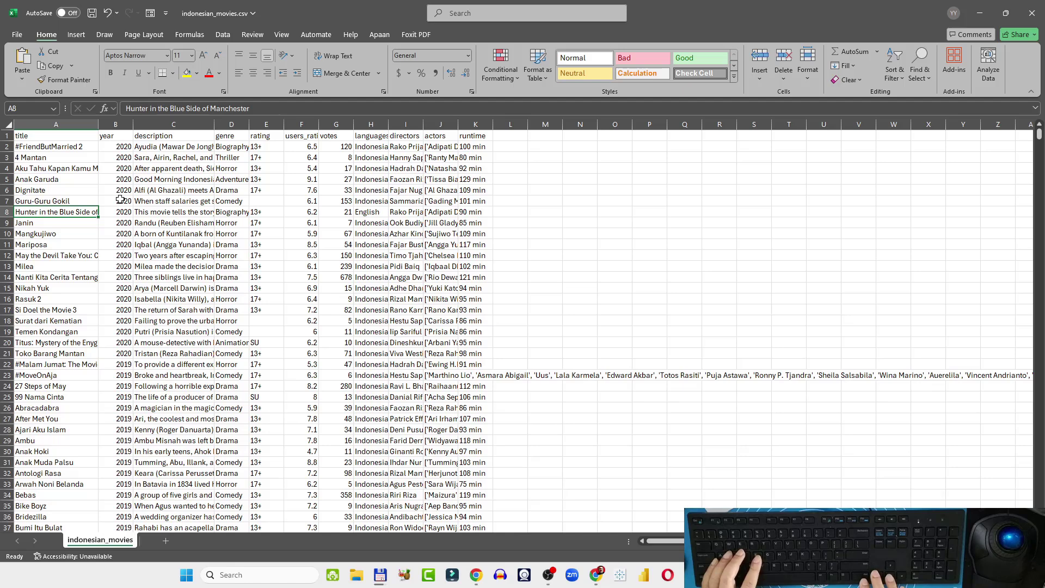
{"action": "key", "text": "Down"}
{"action": "key", "text": "Down"}
{"action": "key", "text": "Down"}
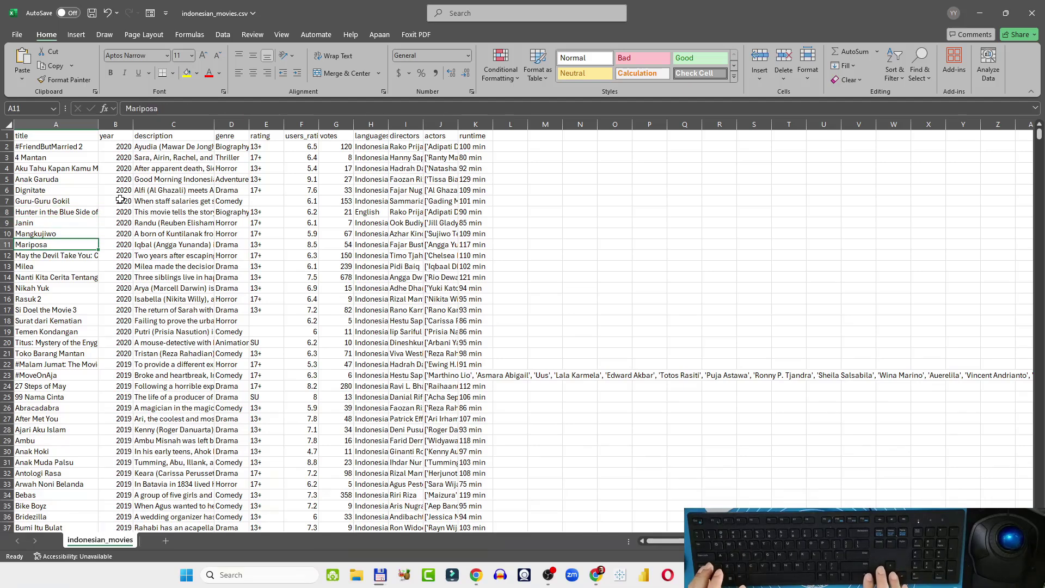
Step: Check the extent of the dataset by going between its first and last records in the title column
{"action": "key", "text": "ctrl+Down"}
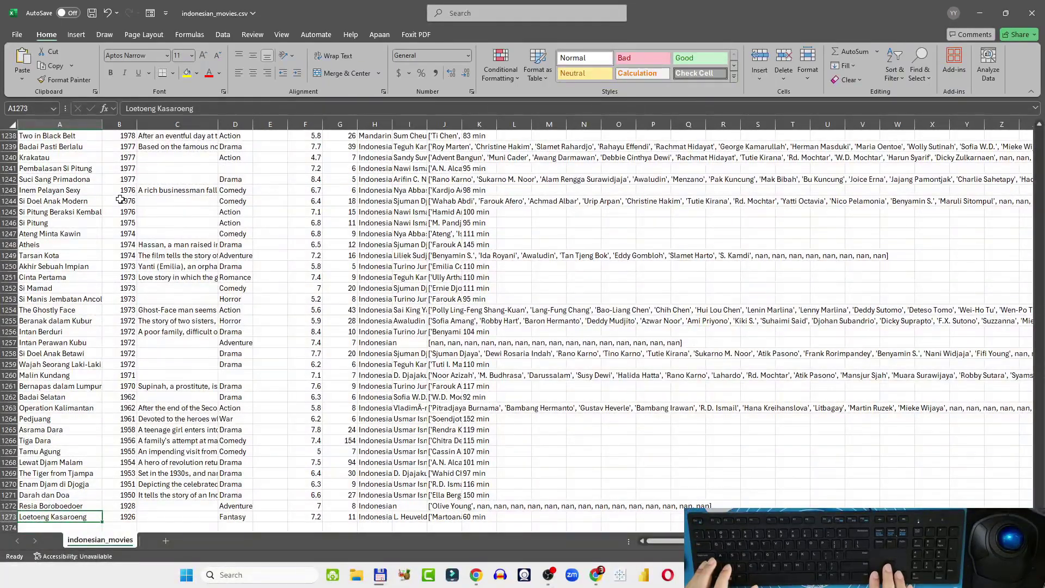
{"action": "key", "text": "ctrl+Up"}
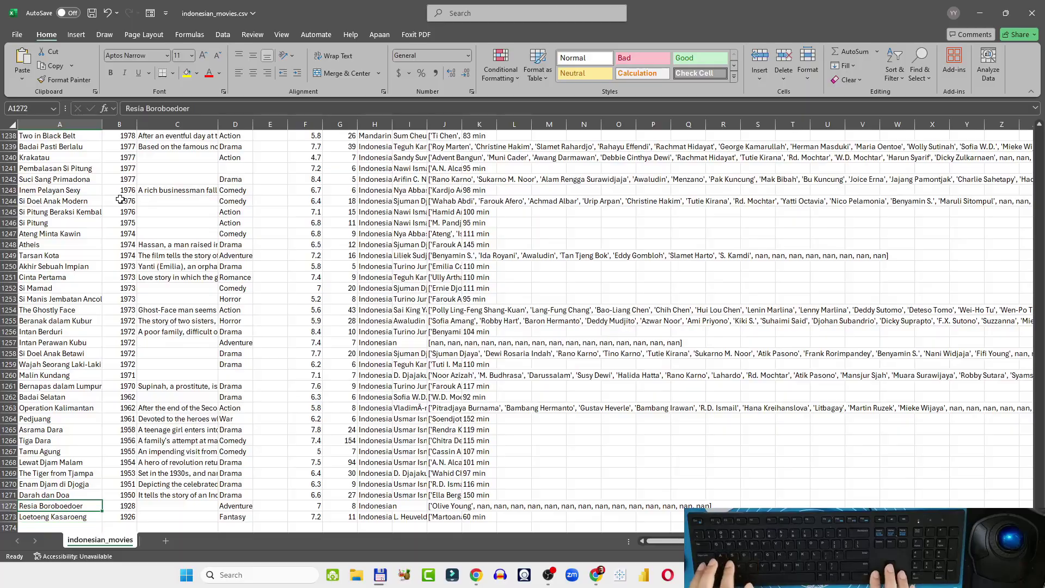
{"action": "key", "text": "Down"}
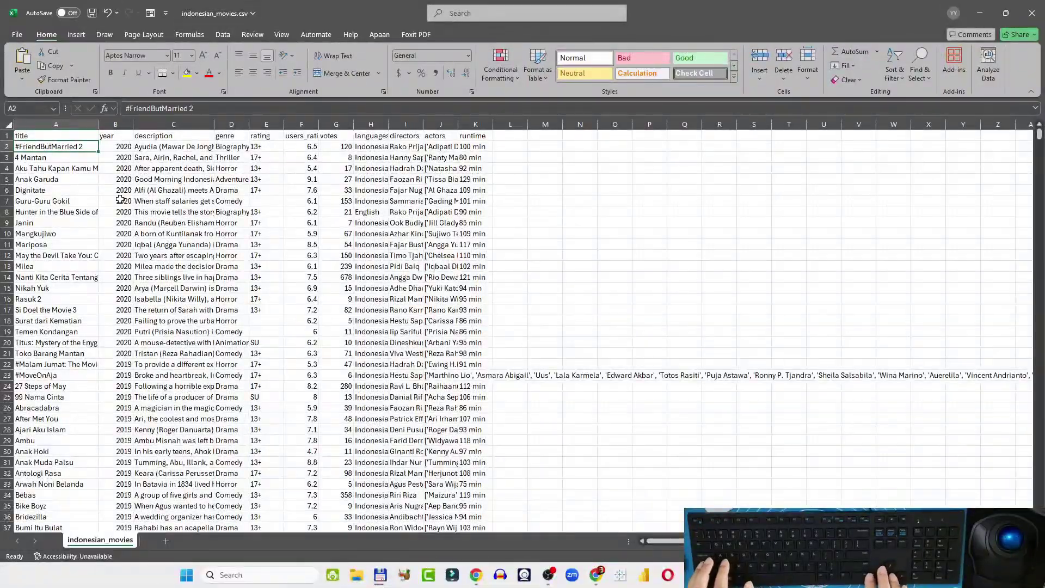
{"action": "key", "text": "ctrl+Down"}
{"action": "key", "text": "Up"}
{"action": "key", "text": "ctrl+Up"}
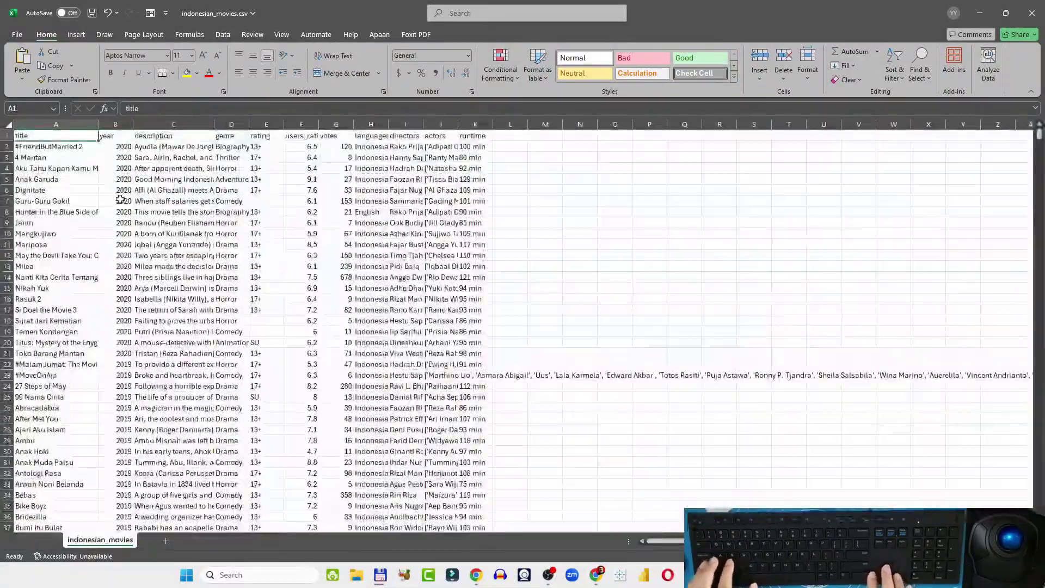
Step: Go to the last record and examine the genre entries in the final rows of the dataset
{"action": "key", "text": "ctrl+Down"}
{"action": "key", "text": "ctrl+Right"}
{"action": "key", "text": "ctrl+Right"}
{"action": "key", "text": "Up"}
{"action": "key", "text": "Up"}
{"action": "key", "text": "Up"}
{"action": "key", "text": "Up"}
{"action": "key", "text": "Up"}
{"action": "key", "text": "Up"}
{"action": "key", "text": "Up"}
{"action": "key", "text": "Up"}
{"action": "key", "text": "Up"}
{"action": "key", "text": "Up"}
{"action": "key", "text": "Up"}
{"action": "key", "text": "Up"}
{"action": "key", "text": "Up"}
{"action": "key", "text": "Up"}
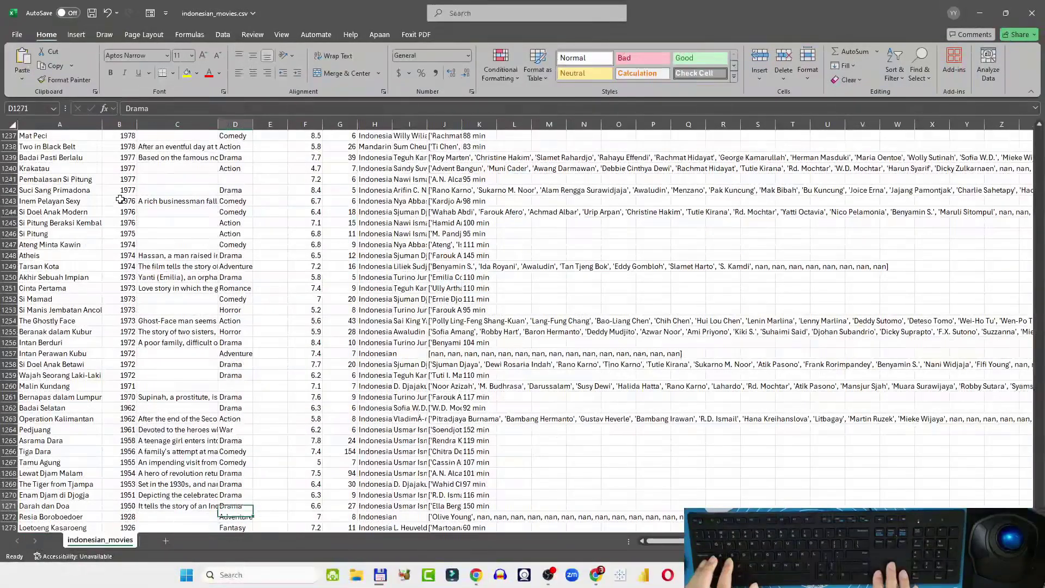
Step: Look over the last records back to the title column and return to the title heading in A1
{"action": "key", "text": "Left"}
{"action": "key", "text": "Left"}
{"action": "key", "text": "Up"}
{"action": "key", "text": "Up"}
{"action": "key", "text": "Left"}
{"action": "key", "text": "Up"}
{"action": "key", "text": "ctrl+Up"}
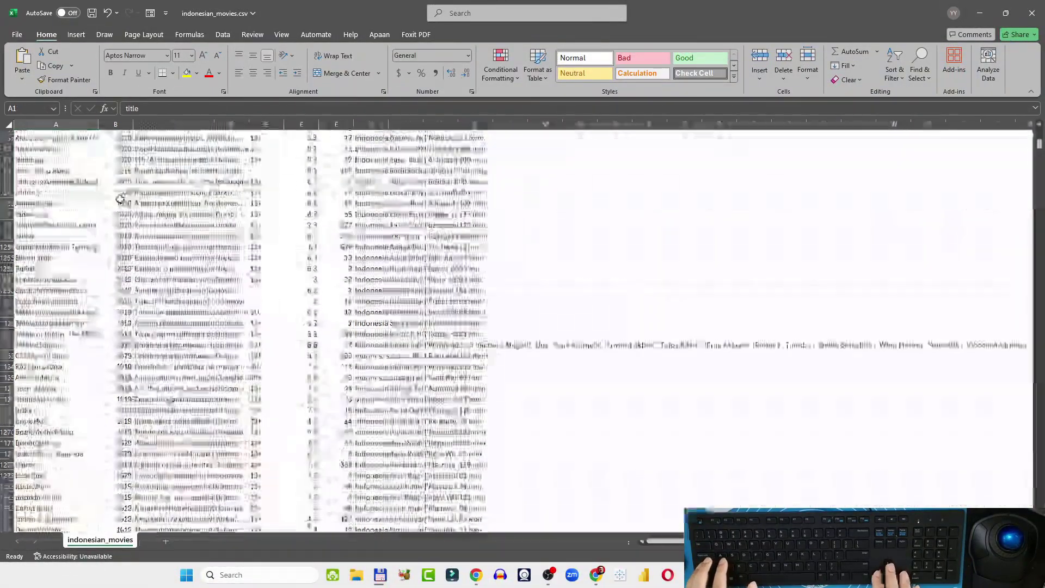
Step: Review the column headings across row 1 from title to runtime
{"action": "key", "text": "Right"}
{"action": "key", "text": "Right"}
{"action": "key", "text": "Right"}
{"action": "key", "text": "Right"}
{"action": "key", "text": "Right"}
{"action": "key", "text": "Right"}
{"action": "key", "text": "Right"}
{"action": "key", "text": "Right"}
{"action": "key", "text": "Right"}
{"action": "key", "text": "Right"}
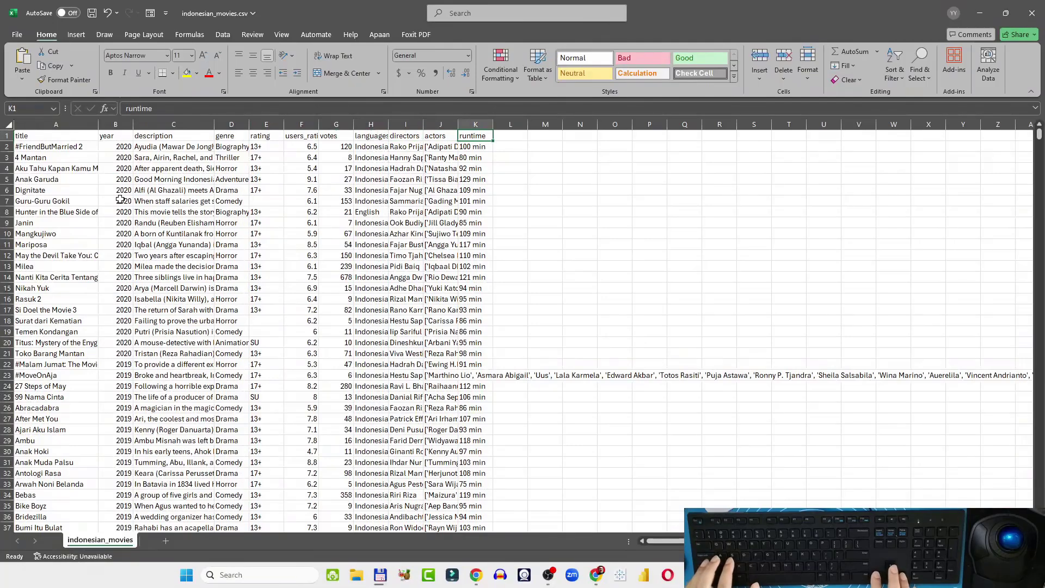
Step: Examine the actors and runtime entries of the Anak Garuda record in row 5
{"action": "key", "text": "Down"}
{"action": "key", "text": "Down"}
{"action": "key", "text": "Down"}
{"action": "key", "text": "Down"}
{"action": "key", "text": "Left"}
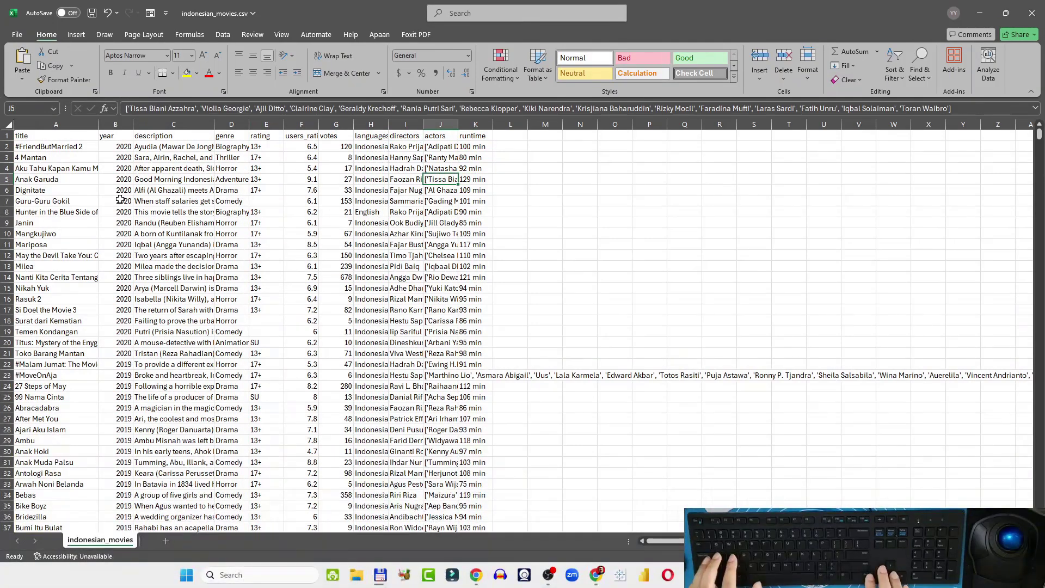
{"action": "key", "text": "Right"}
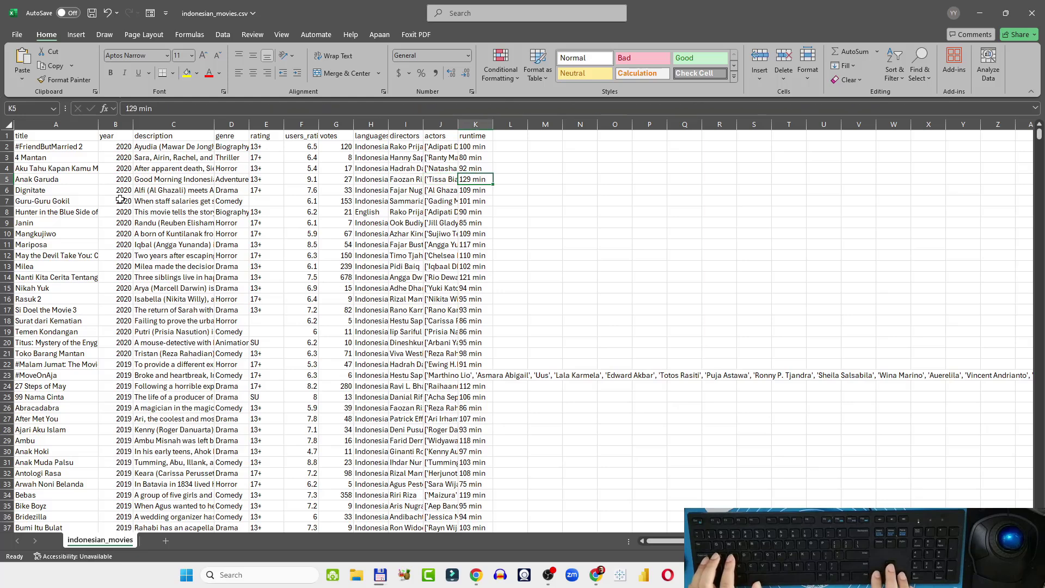
{"action": "key", "text": "Left"}
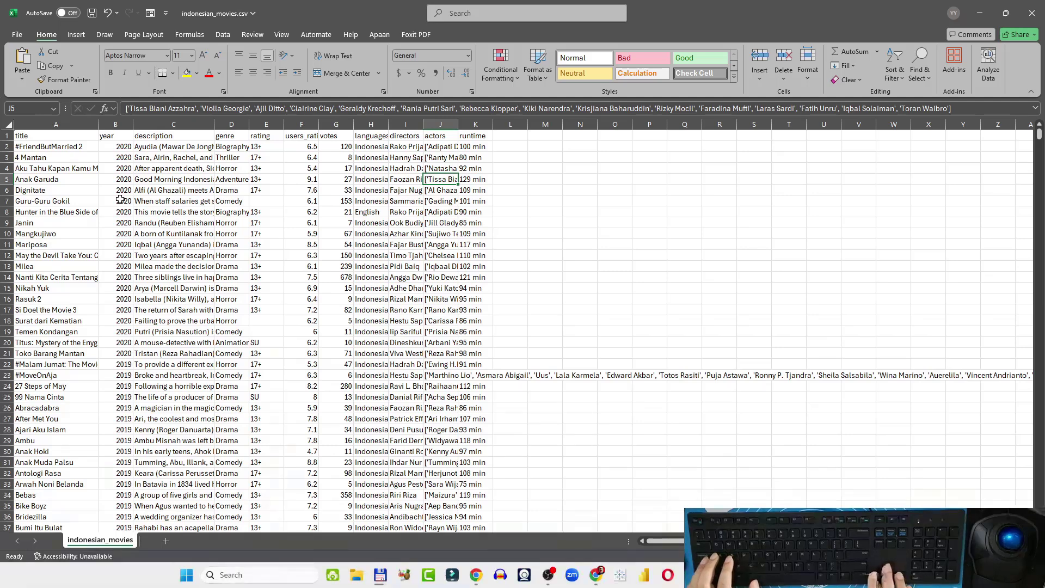
{"action": "key", "text": "Right"}
Step: Look over row 5 from the actors column back to votes and return along the headings to A1
{"action": "key", "text": "Left"}
{"action": "key", "text": "Left"}
{"action": "key", "text": "Left"}
{"action": "key", "text": "Left"}
{"action": "key", "text": "Left"}
{"action": "key", "text": "Left"}
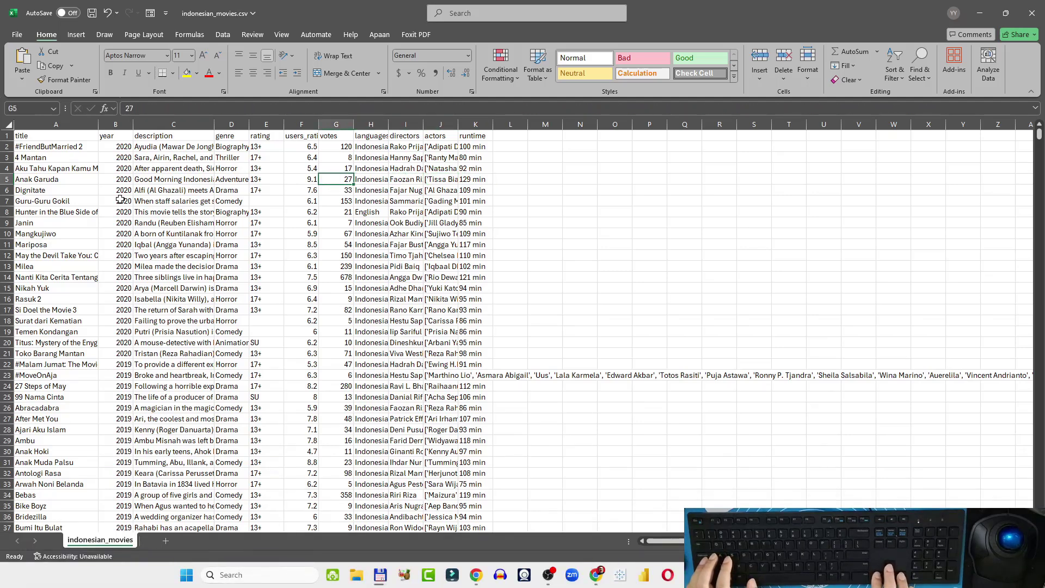
{"action": "key", "text": "Up"}
{"action": "key", "text": "Up"}
{"action": "key", "text": "Up"}
{"action": "key", "text": "Up"}
{"action": "key", "text": "Left"}
{"action": "key", "text": "Left"}
{"action": "key", "text": "Left"}
{"action": "key", "text": "Left"}
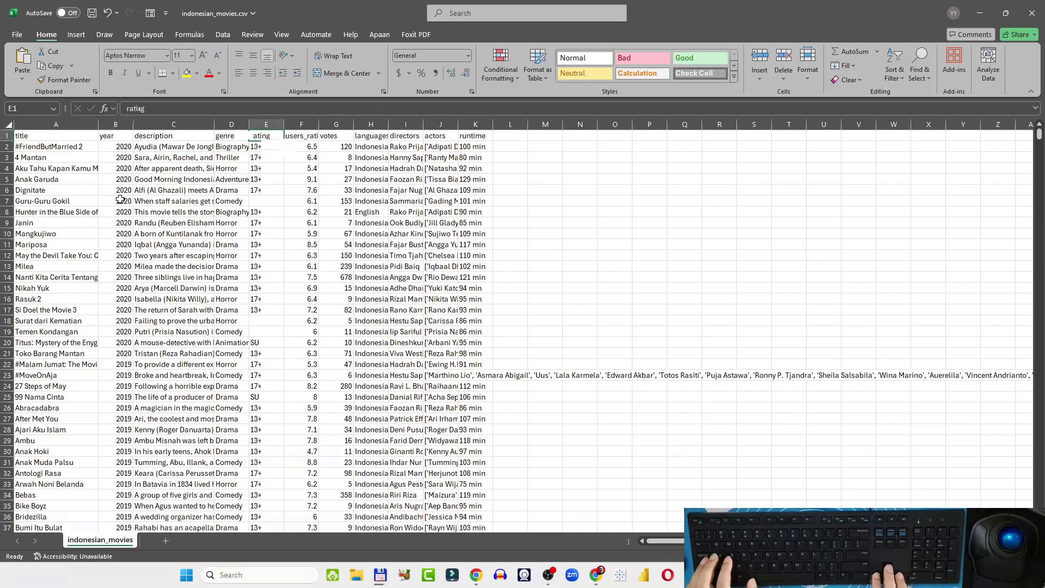
Step: Check the last record in the title column and return to the title heading in A1
{"action": "key", "text": "Down"}
{"action": "key", "text": "ctrl+Down"}
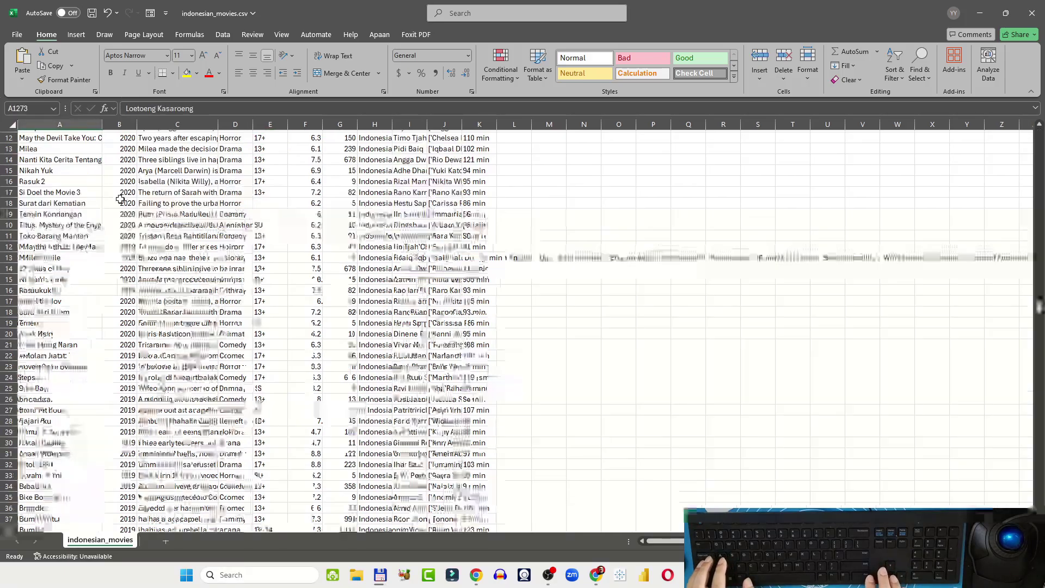
{"action": "key", "text": "Down"}
{"action": "key", "text": "Up"}
{"action": "key", "text": "ctrl+Up"}
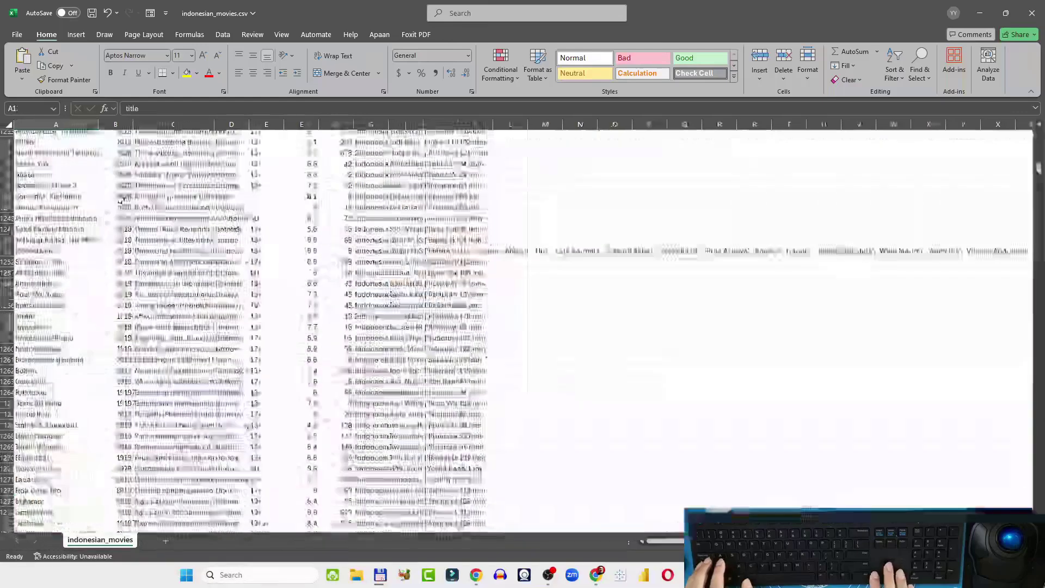
Step: Go to the rating column and examine its entries in rows 2 to 7
{"action": "key", "text": "Right"}
{"action": "key", "text": "Right"}
{"action": "key", "text": "Right"}
{"action": "key", "text": "Right"}
{"action": "key", "text": "Right"}
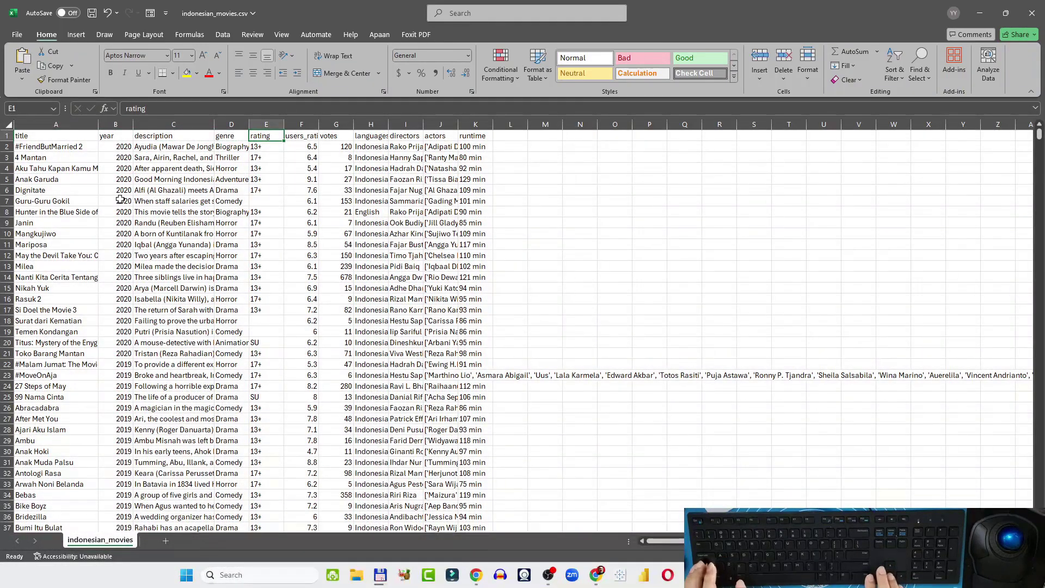
{"action": "key", "text": "Down"}
{"action": "key", "text": "Down"}
{"action": "key", "text": "Down"}
{"action": "key", "text": "Down"}
{"action": "key", "text": "Down"}
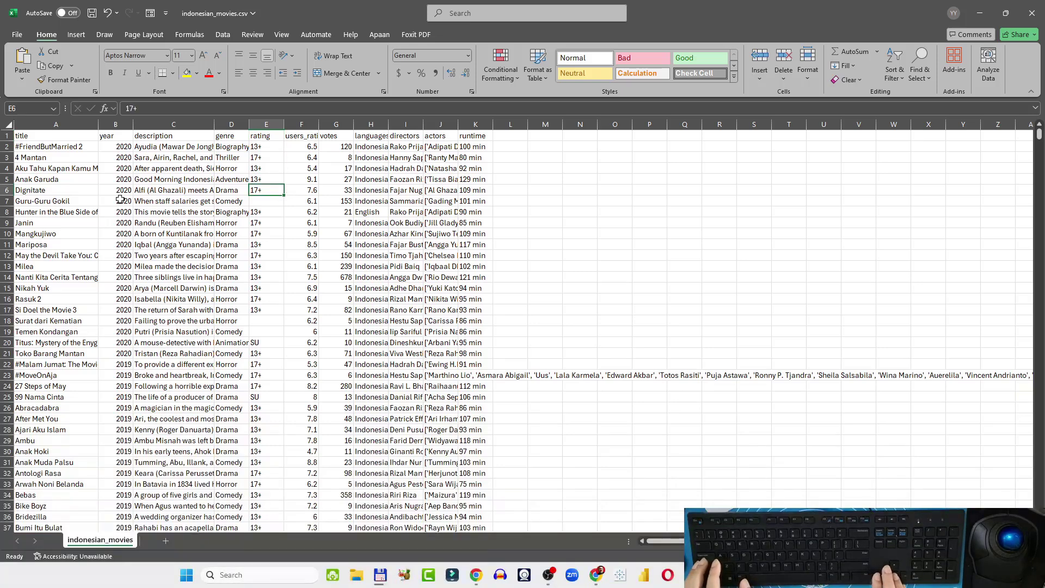
{"action": "key", "text": "Down"}
{"action": "key", "text": "Up"}
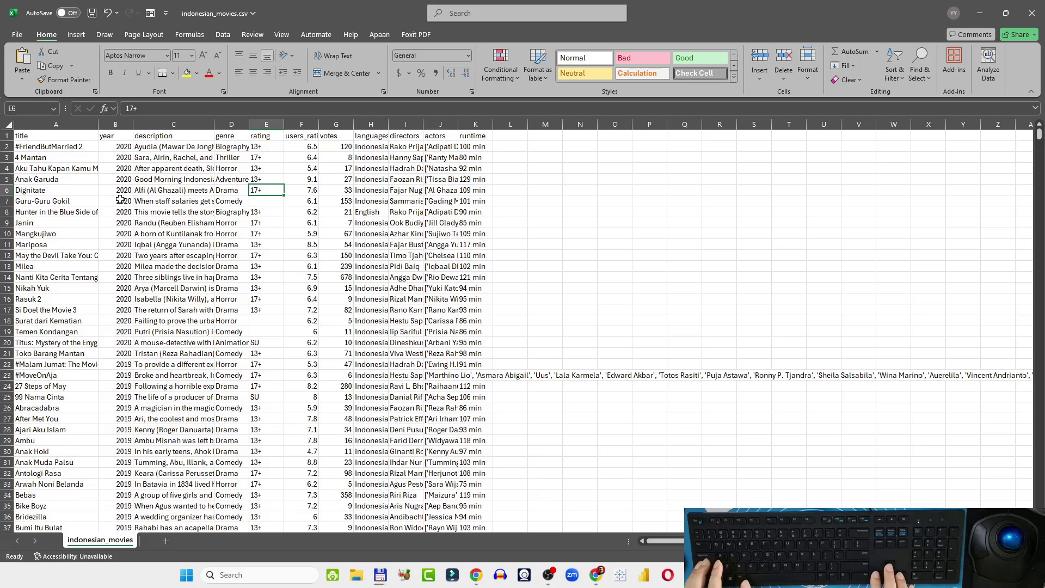
{"action": "key", "text": "Up"}
{"action": "key", "text": "Up"}
{"action": "key", "text": "Up"}
{"action": "key", "text": "Up"}
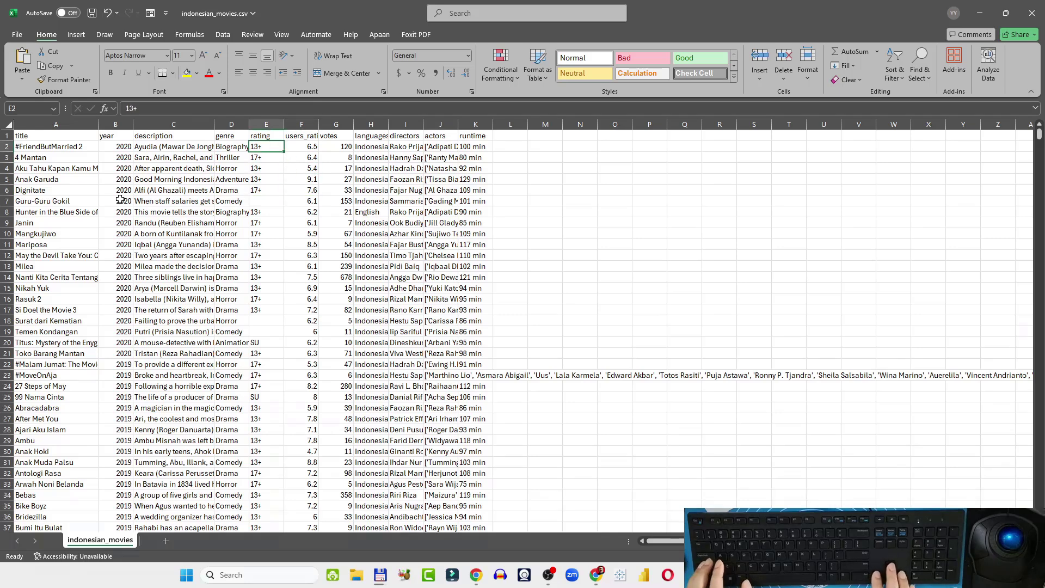
Step: Go to the runtime column and locate its first blank cell
{"action": "key", "text": "Up"}
{"action": "key", "text": "Right"}
{"action": "key", "text": "Right"}
{"action": "key", "text": "Right"}
{"action": "key", "text": "Right"}
{"action": "key", "text": "Right"}
{"action": "key", "text": "Right"}
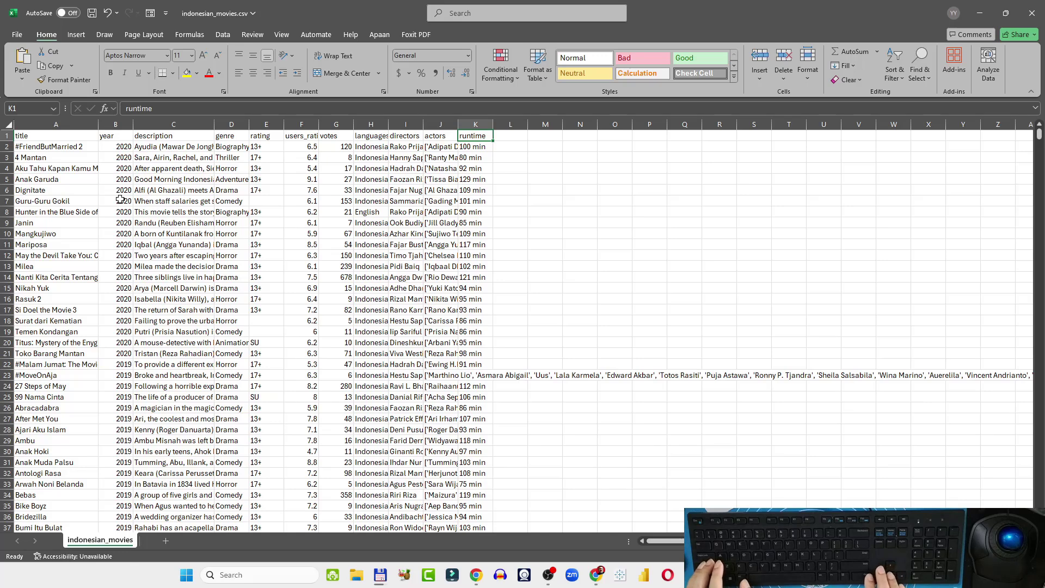
{"action": "key", "text": "ctrl+Down"}
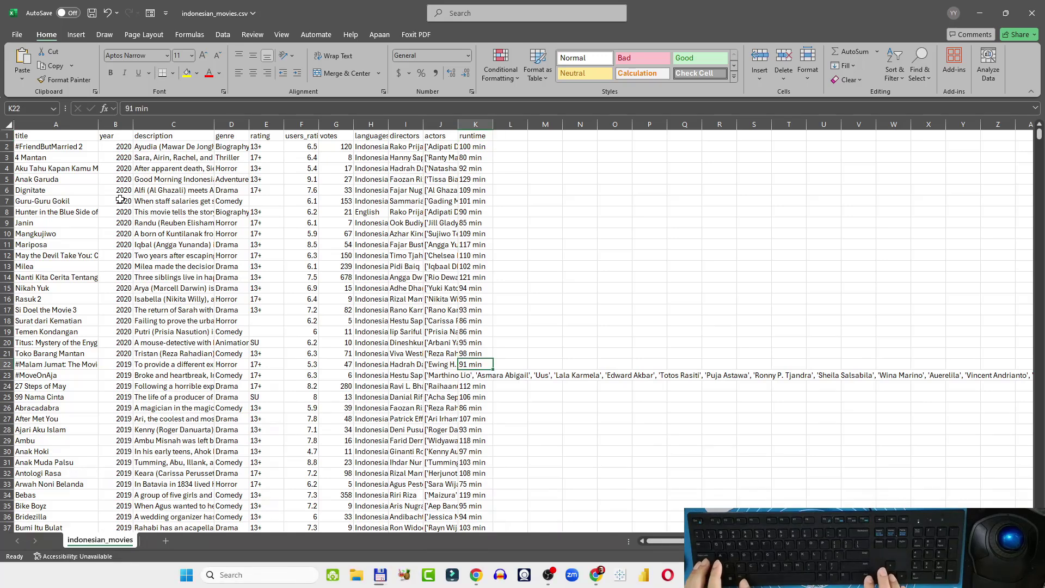
{"action": "key", "text": "Down"}
{"action": "key", "text": "Up"}
{"action": "key", "text": "Down"}
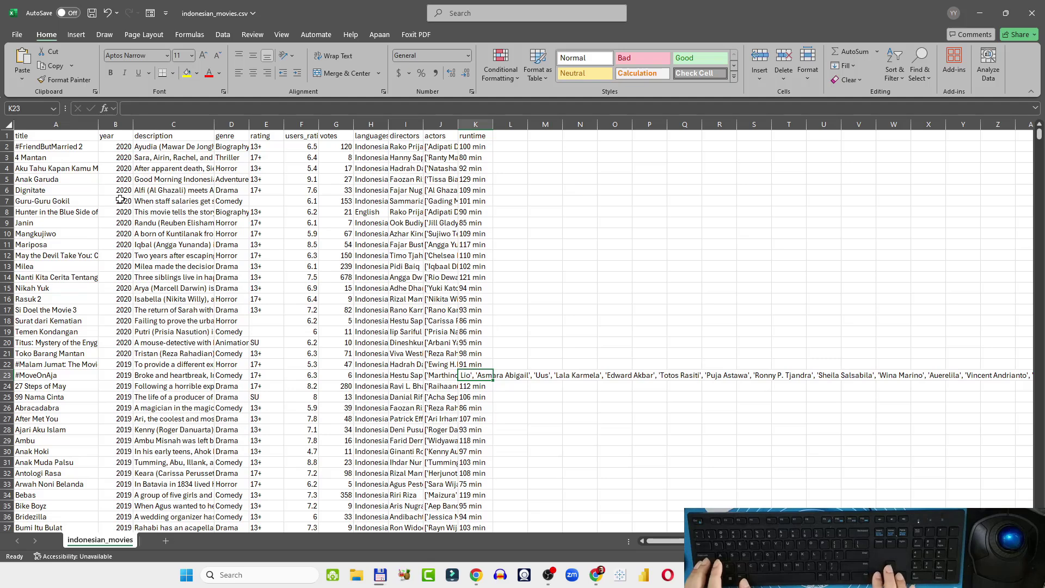
Step: Examine the cells of row 23 around the runtime column to see which one holds the long actors text
{"action": "key", "text": "Left"}
{"action": "key", "text": "Right"}
{"action": "key", "text": "Right"}
{"action": "key", "text": "Right"}
{"action": "key", "text": "Right"}
{"action": "key", "text": "Right"}
{"action": "key", "text": "Right"}
{"action": "key", "text": "Right"}
{"action": "key", "text": "Right"}
{"action": "key", "text": "Right"}
{"action": "key", "text": "Left"}
{"action": "key", "text": "Left"}
{"action": "key", "text": "Left"}
{"action": "key", "text": "Left"}
{"action": "key", "text": "Left"}
{"action": "key", "text": "Left"}
{"action": "key", "text": "Left"}
{"action": "key", "text": "Left"}
{"action": "key", "text": "Left"}
{"action": "key", "text": "Left"}
{"action": "key", "text": "Left"}
{"action": "key", "text": "Right"}
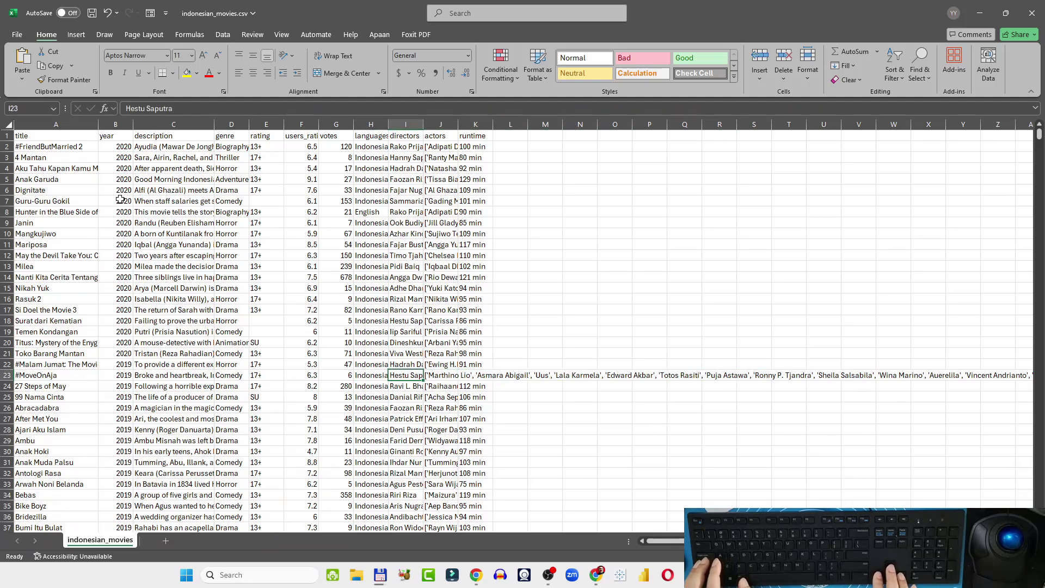
{"action": "key", "text": "Right"}
{"action": "key", "text": "Up"}
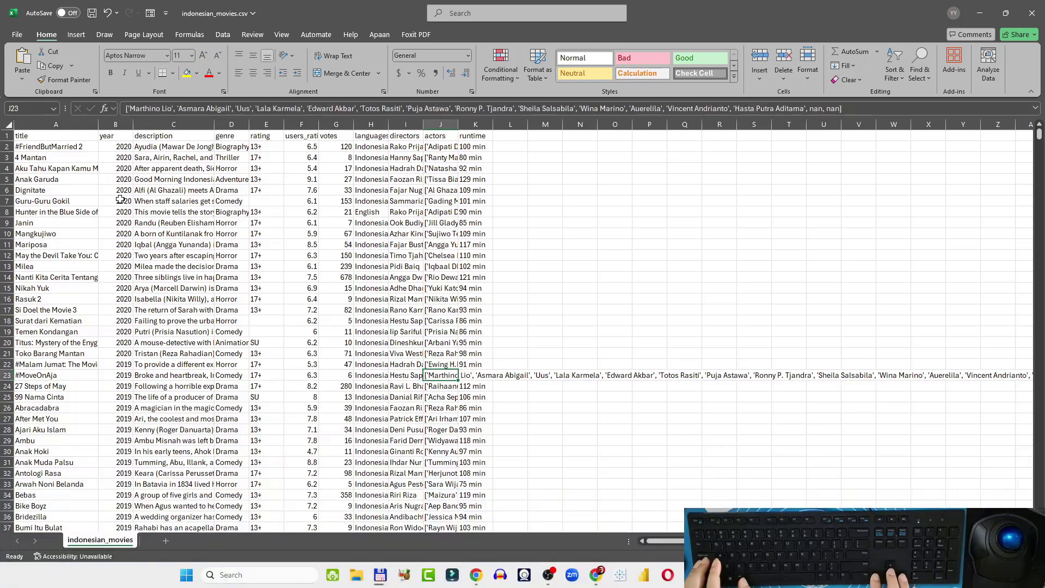
Step: Compare the actors cell in row 23 with the cells after it and return to the runtime cell K23
{"action": "key", "text": "Down"}
{"action": "key", "text": "Right"}
{"action": "key", "text": "Right"}
{"action": "key", "text": "Right"}
{"action": "key", "text": "Right"}
{"action": "key", "text": "Left"}
{"action": "key", "text": "Left"}
{"action": "key", "text": "Left"}
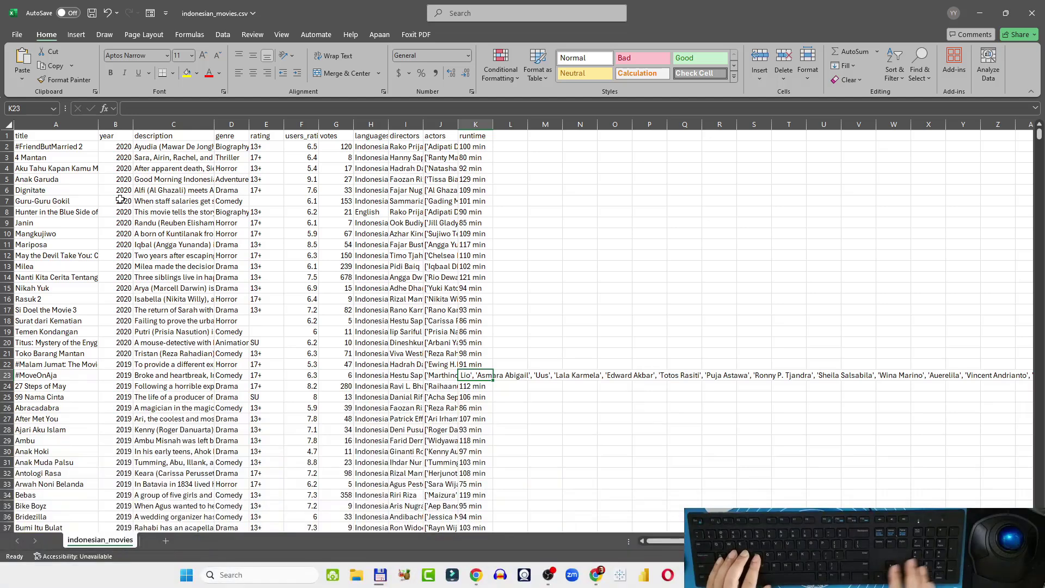
Step: Enter 654 as the runtime of #MoveOnAja in K23 and undo the entry
{"action": "type", "text": "654"}
{"action": "key", "text": "Return"}
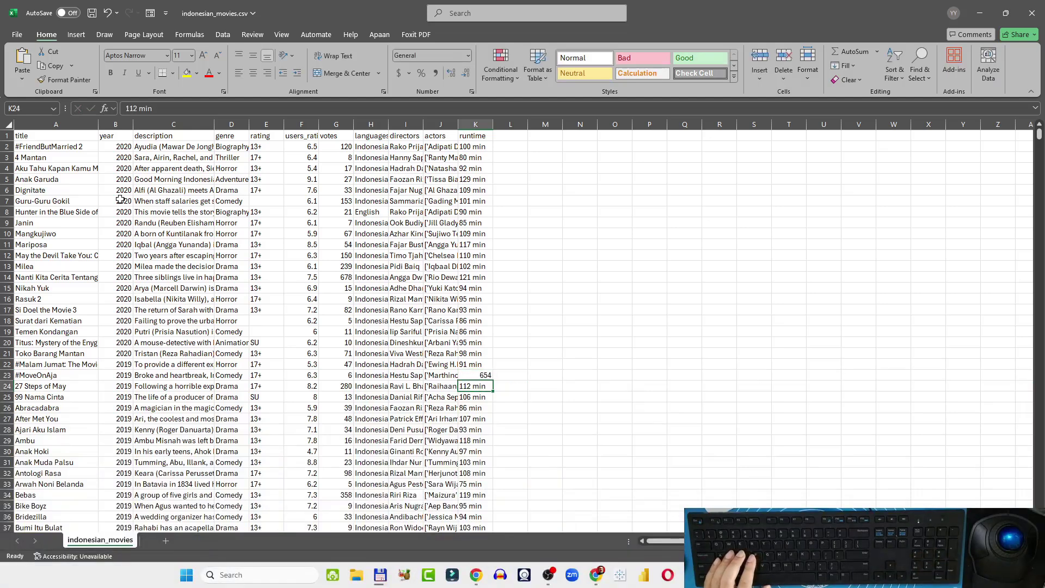
{"action": "left_click", "coordinate": [108, 13]}
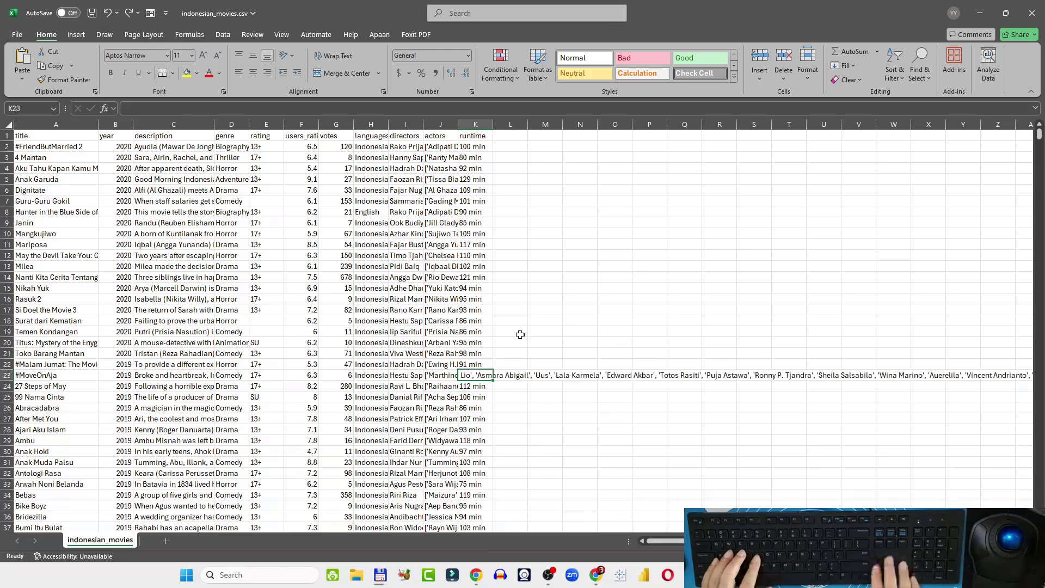
{"action": "key", "text": "Left"}
{"action": "key", "text": "Left"}
{"action": "key", "text": "Left"}
{"action": "key", "text": "Up"}
{"action": "key", "text": "Left"}
{"action": "key", "text": "Left"}
{"action": "key", "text": "Up"}
{"action": "key", "text": "Left"}
{"action": "key", "text": "Up"}
{"action": "key", "text": "Left"}
{"action": "key", "text": "Up"}
{"action": "key", "text": "Left"}
{"action": "key", "text": "Up"}
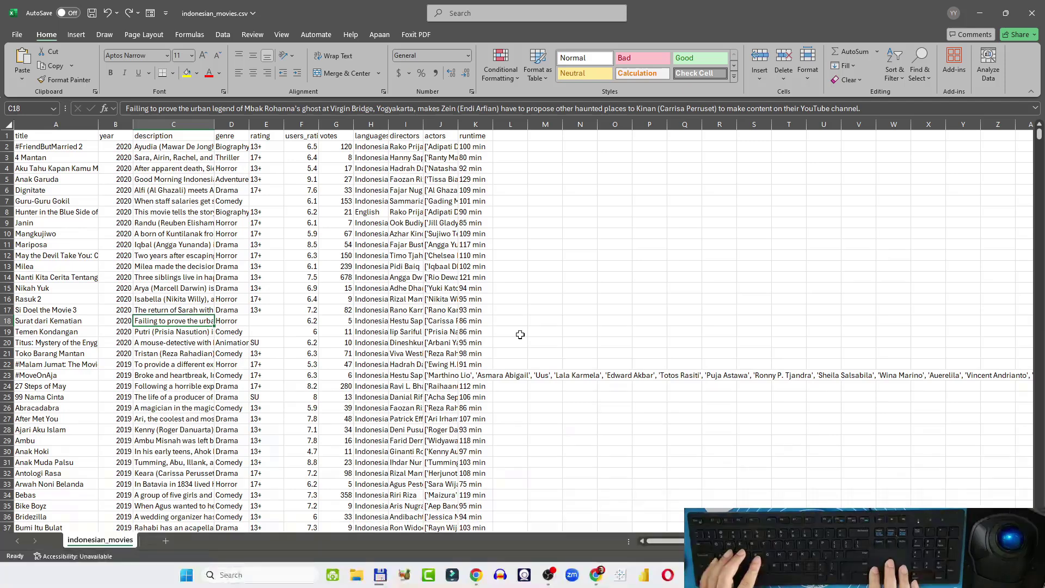
{"action": "key", "text": "Left"}
{"action": "key", "text": "Left"}
{"action": "key", "text": "Up"}
{"action": "key", "text": "Up"}
{"action": "key", "text": "Up"}
{"action": "key", "text": "Up"}
{"action": "key", "text": "Up"}
{"action": "key", "text": "Up"}
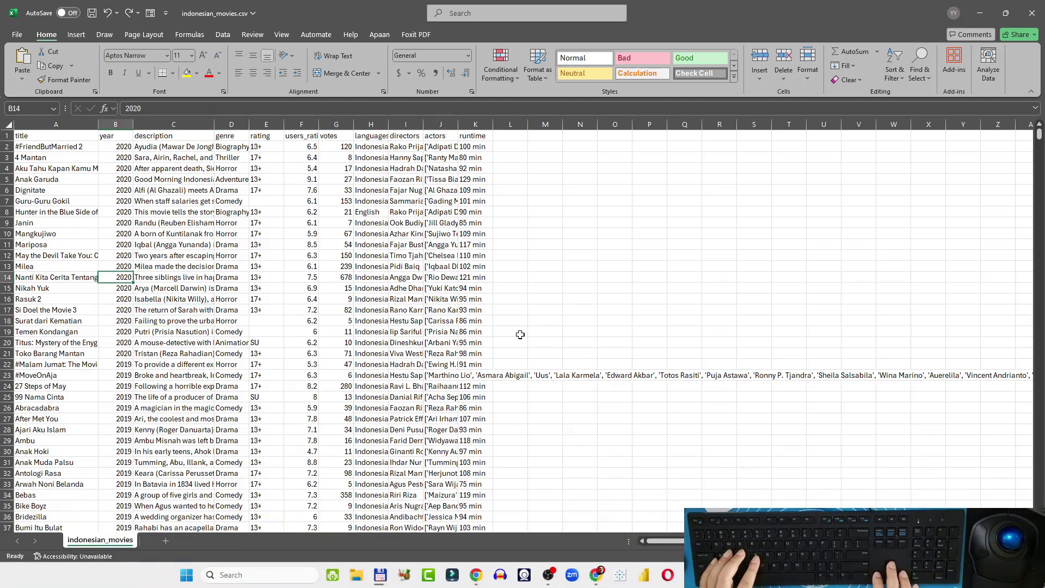
{"action": "key", "text": "Up"}
{"action": "key", "text": "Right"}
{"action": "key", "text": "Up"}
{"action": "key", "text": "Up"}
{"action": "key", "text": "Up"}
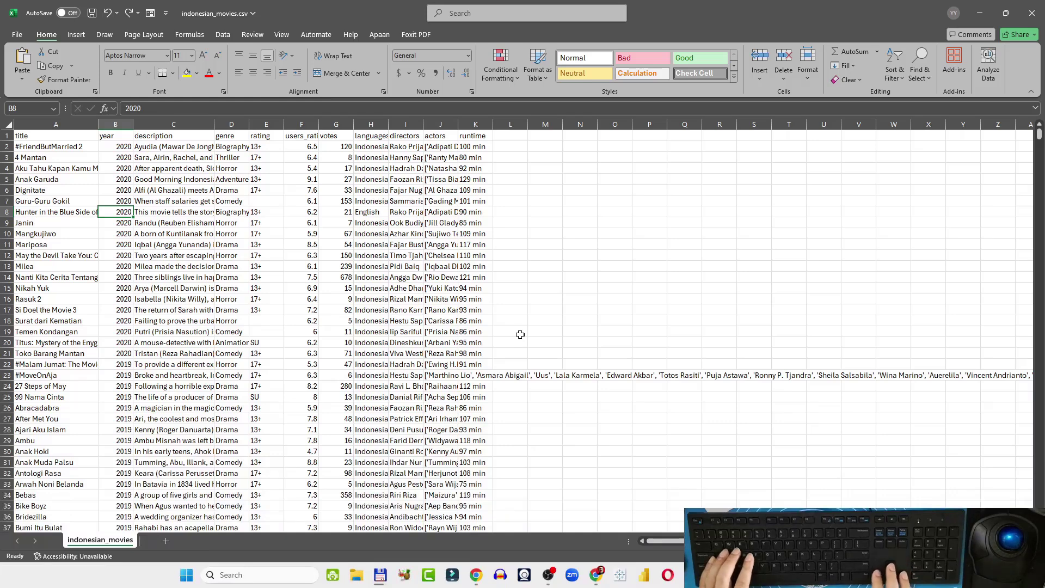
Step: Examine the Guru-Guru Gokil record in row 7 from the year across to the languages column
{"action": "key", "text": "Up"}
{"action": "key", "text": "Right"}
{"action": "key", "text": "Right"}
{"action": "key", "text": "Left"}
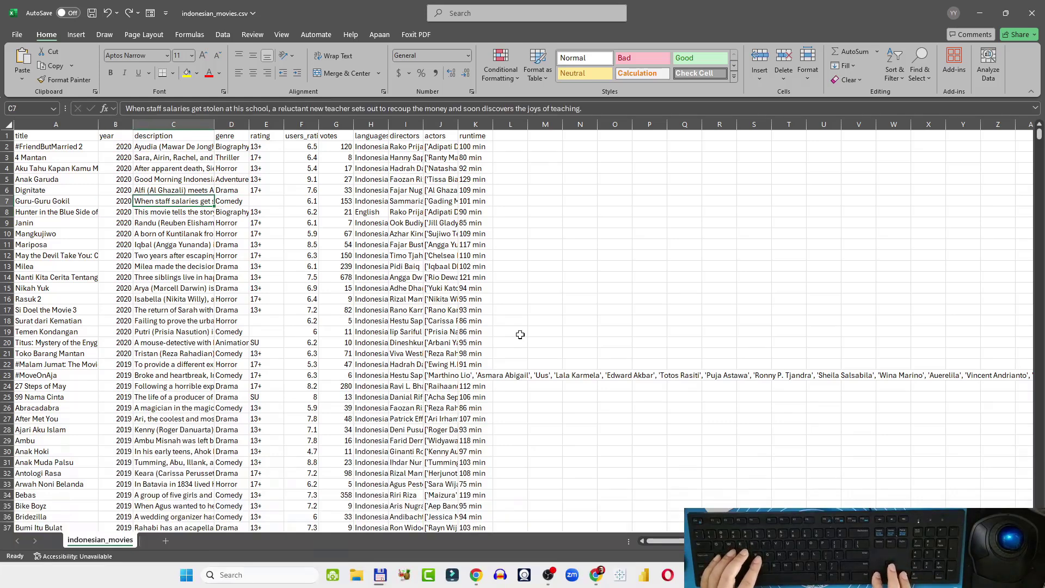
{"action": "key", "text": "Left"}
{"action": "key", "text": "Right"}
{"action": "key", "text": "Right"}
{"action": "key", "text": "Right"}
{"action": "key", "text": "Right"}
{"action": "key", "text": "Right"}
{"action": "key", "text": "Right"}
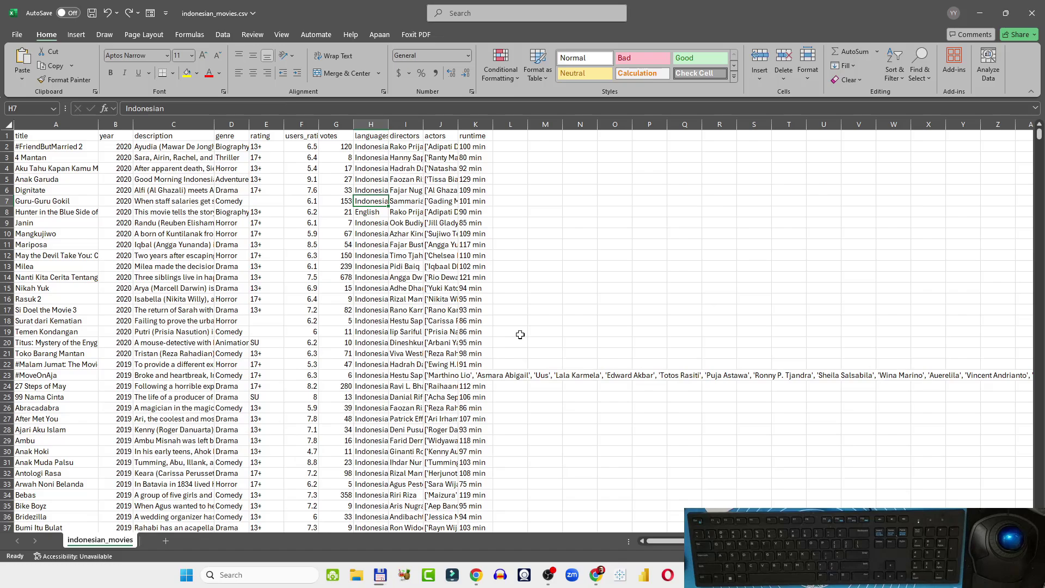
Step: Go to the last record in the title column and back to the title heading in A1
{"action": "key", "text": "Left"}
{"action": "key", "text": "Home"}
{"action": "key", "text": "ctrl+Down"}
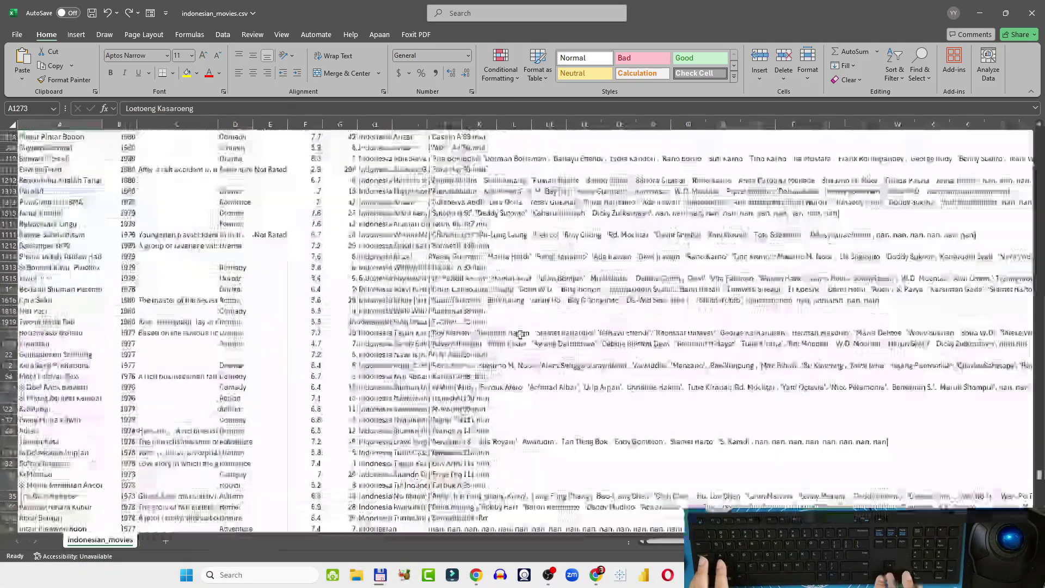
{"action": "key", "text": "ctrl+Up"}
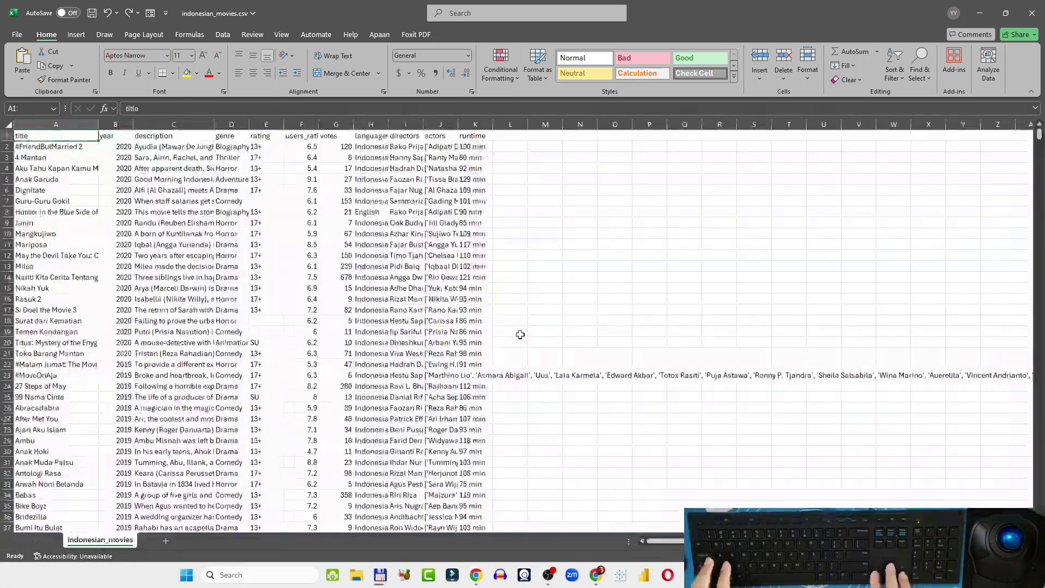
Step: Look over the descriptions, genres and ratings of the first records down to the user rating in row 7
{"action": "key", "text": "Right"}
{"action": "key", "text": "Right"}
{"action": "key", "text": "Down"}
{"action": "key", "text": "Down"}
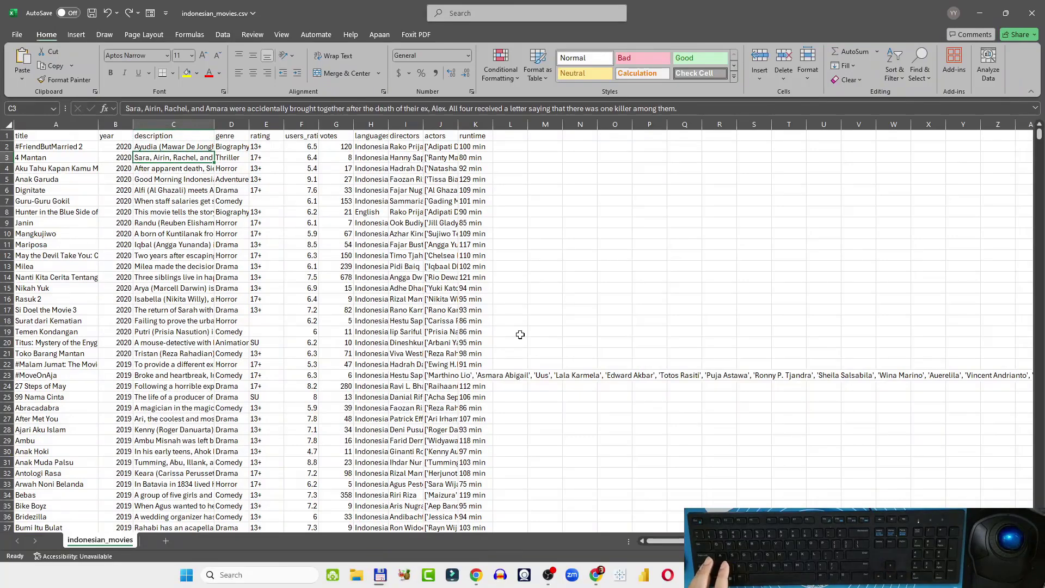
{"action": "key", "text": "Right"}
{"action": "key", "text": "Down"}
{"action": "key", "text": "Down"}
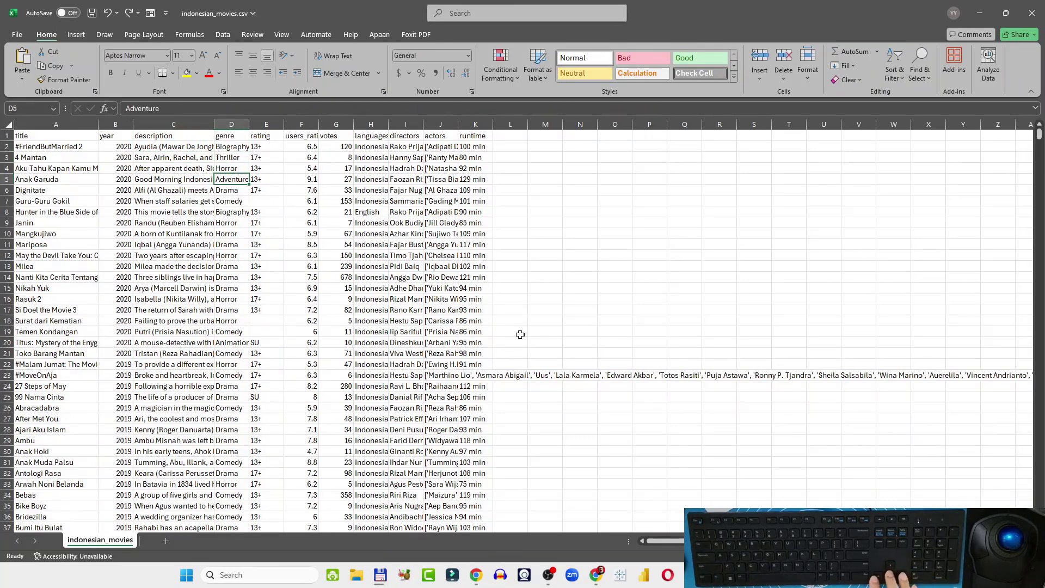
{"action": "key", "text": "Down"}
{"action": "key", "text": "Right"}
{"action": "key", "text": "Down"}
{"action": "key", "text": "Right"}
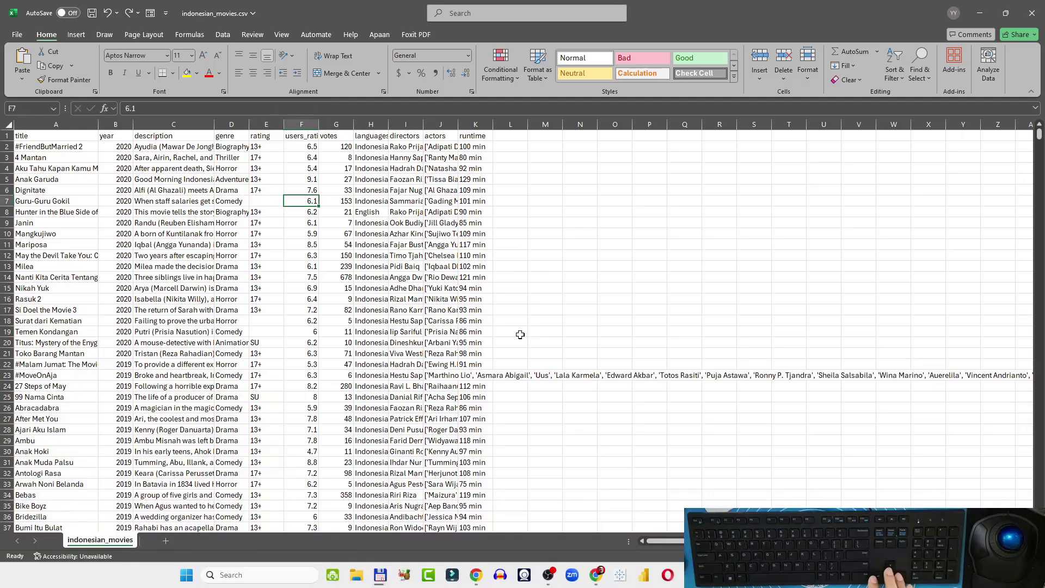
Step: Examine the blank rating cell in row 7 and the description, genre, user rating and votes around it
{"action": "key", "text": "Right"}
{"action": "key", "text": "Left"}
{"action": "key", "text": "Left"}
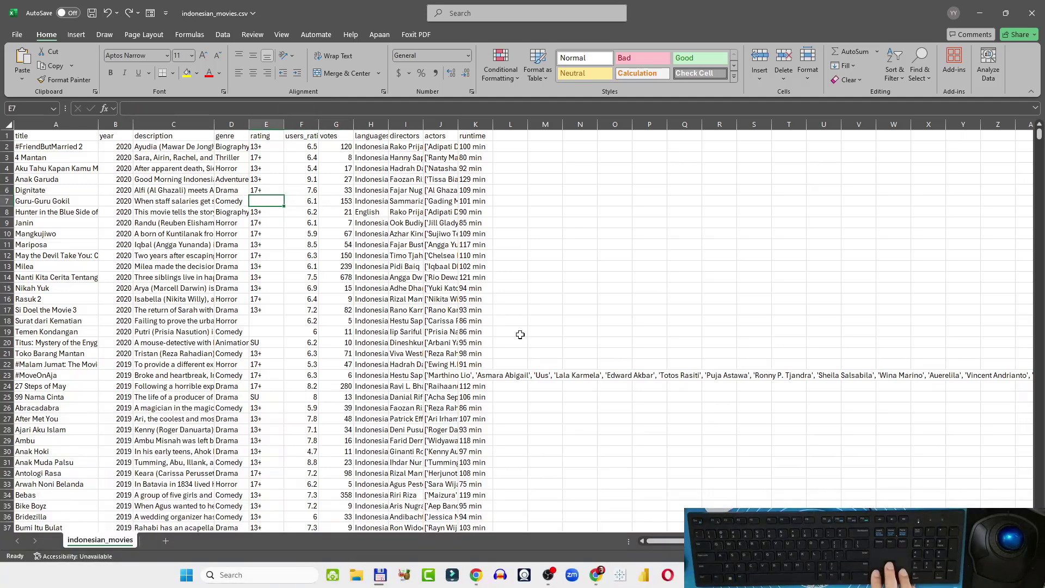
{"action": "key", "text": "Left"}
{"action": "key", "text": "Left"}
{"action": "key", "text": "Right"}
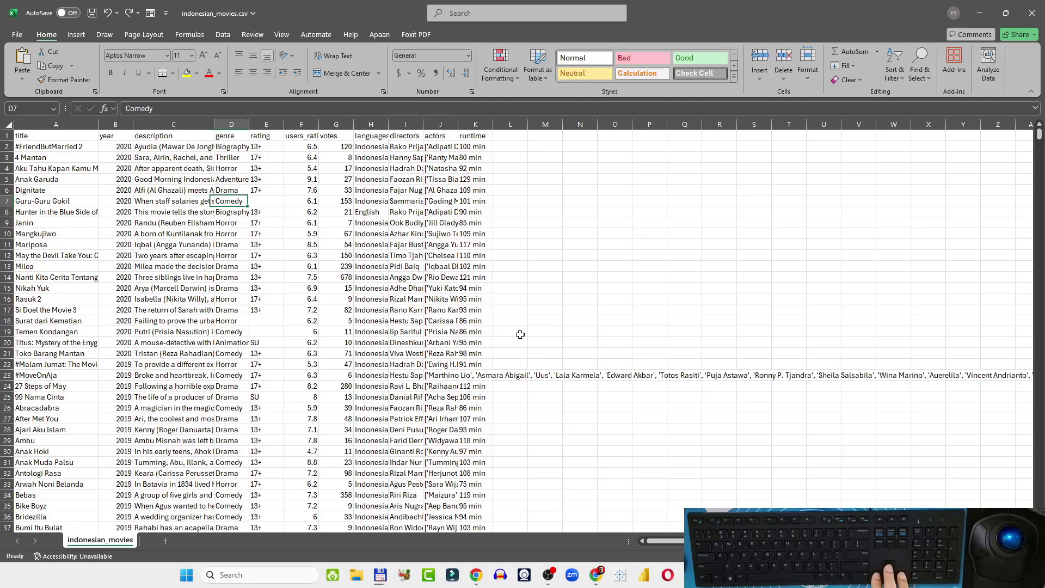
{"action": "key", "text": "Left"}
{"action": "key", "text": "Right"}
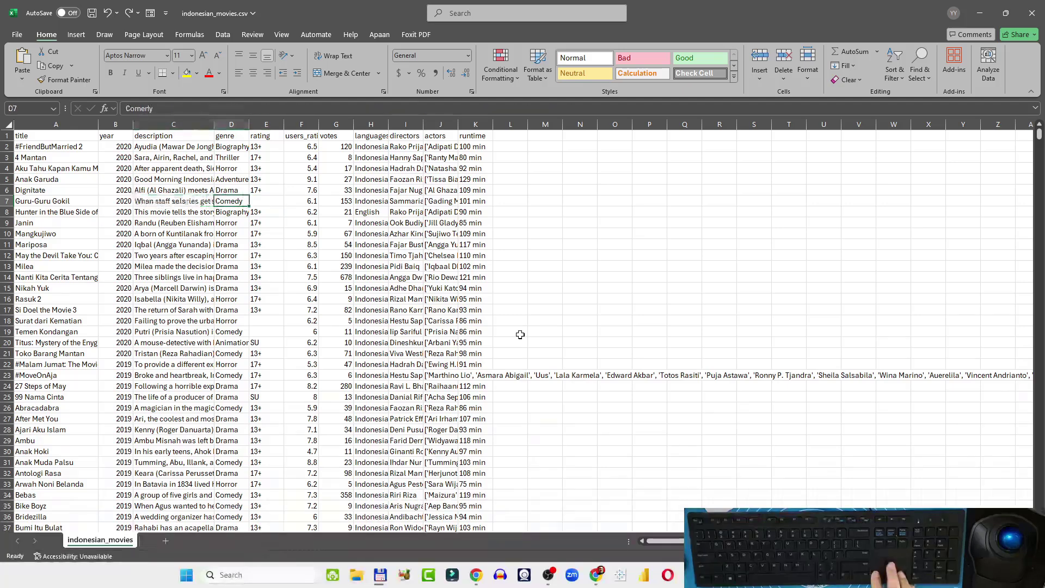
Step: Examine the rating column from its first records down to the blank cell in row 7, and that row's user rating and votes
{"action": "key", "text": "Up"}
{"action": "key", "text": "Up"}
{"action": "key", "text": "Up"}
{"action": "key", "text": "Right"}
{"action": "key", "text": "Up"}
{"action": "key", "text": "Up"}
{"action": "key", "text": "Down"}
{"action": "key", "text": "Down"}
{"action": "key", "text": "Down"}
{"action": "key", "text": "Down"}
{"action": "key", "text": "Down"}
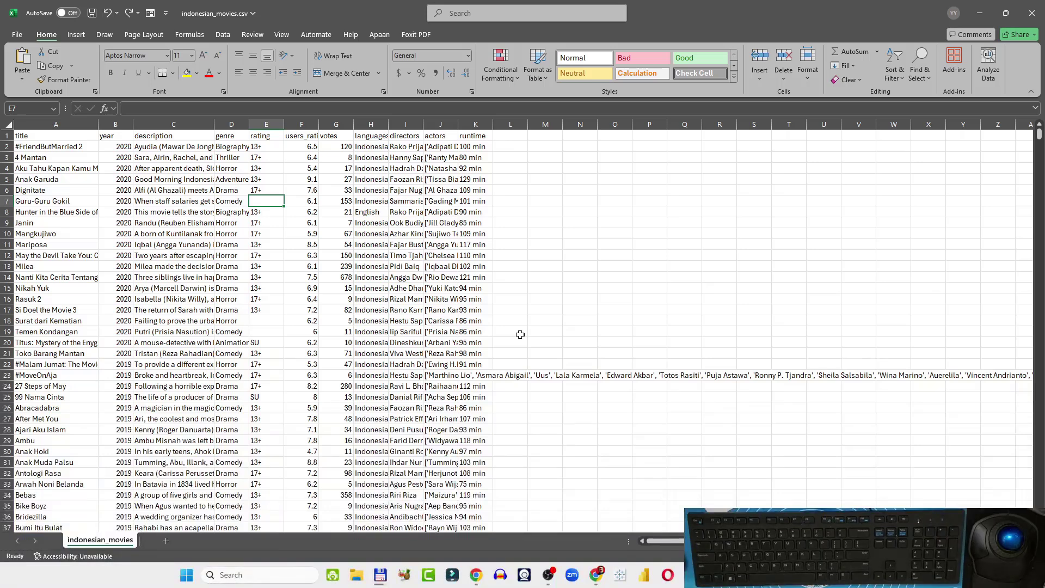
{"action": "key", "text": "Left"}
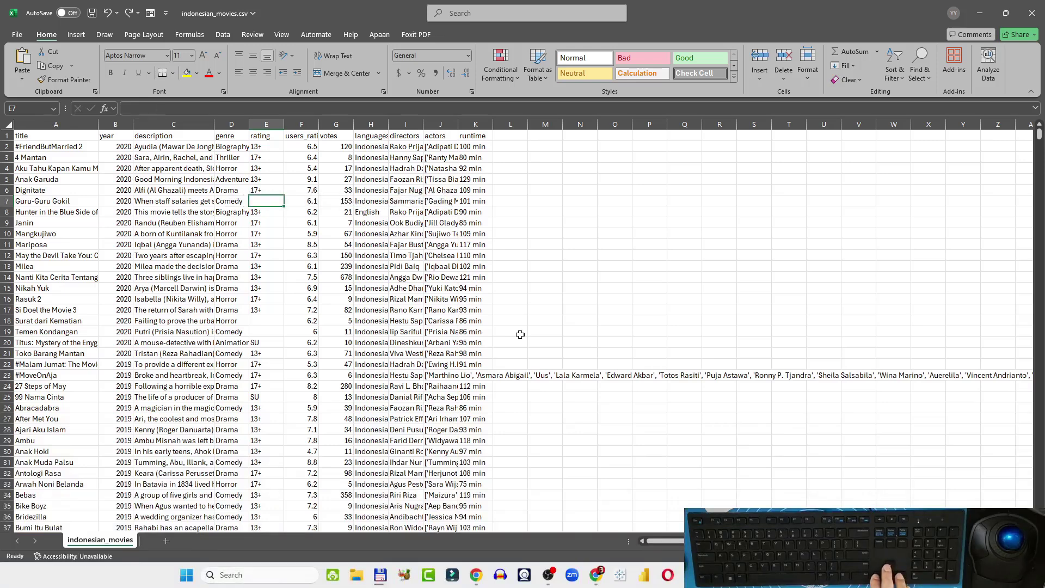
{"action": "key", "text": "Right"}
{"action": "key", "text": "Right"}
{"action": "key", "text": "Right"}
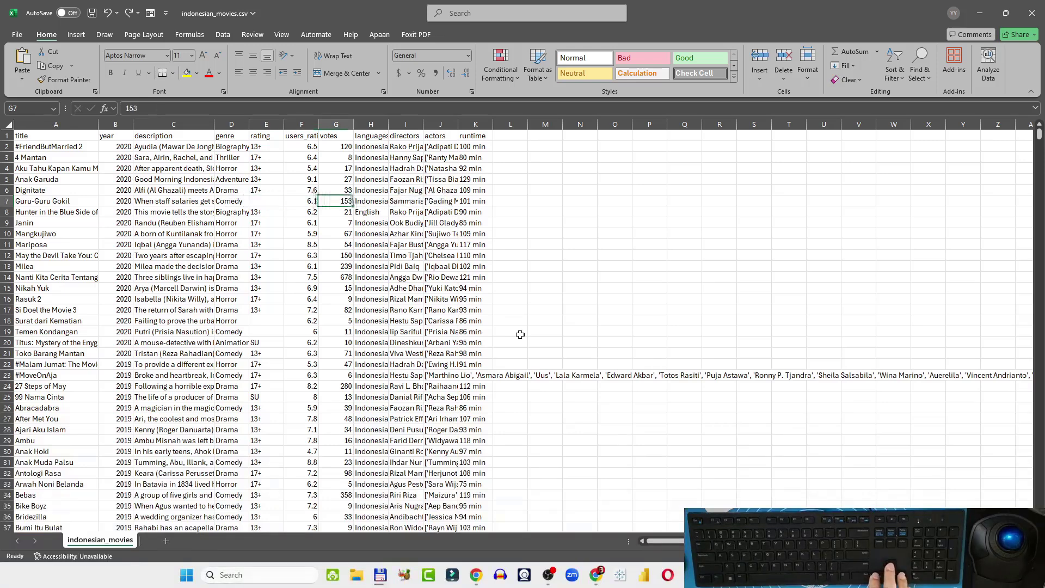
{"action": "key", "text": "Left"}
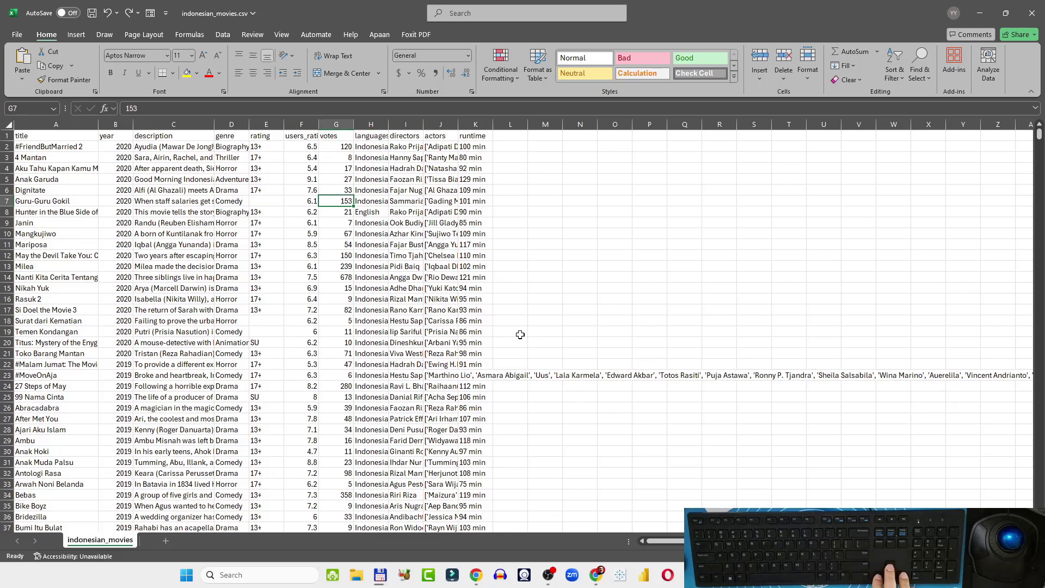
Step: Go to the last record in the votes column and back to the votes heading in G1
{"action": "key", "text": "ctrl+Down"}
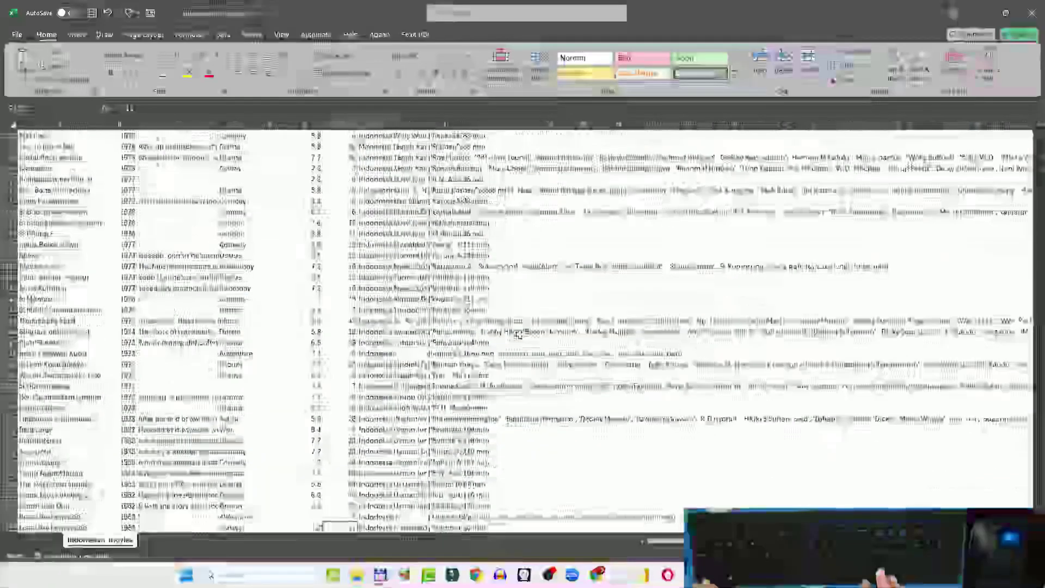
{"action": "key", "text": "Down"}
{"action": "key", "text": "ctrl+Up"}
{"action": "key", "text": "ctrl+Up"}
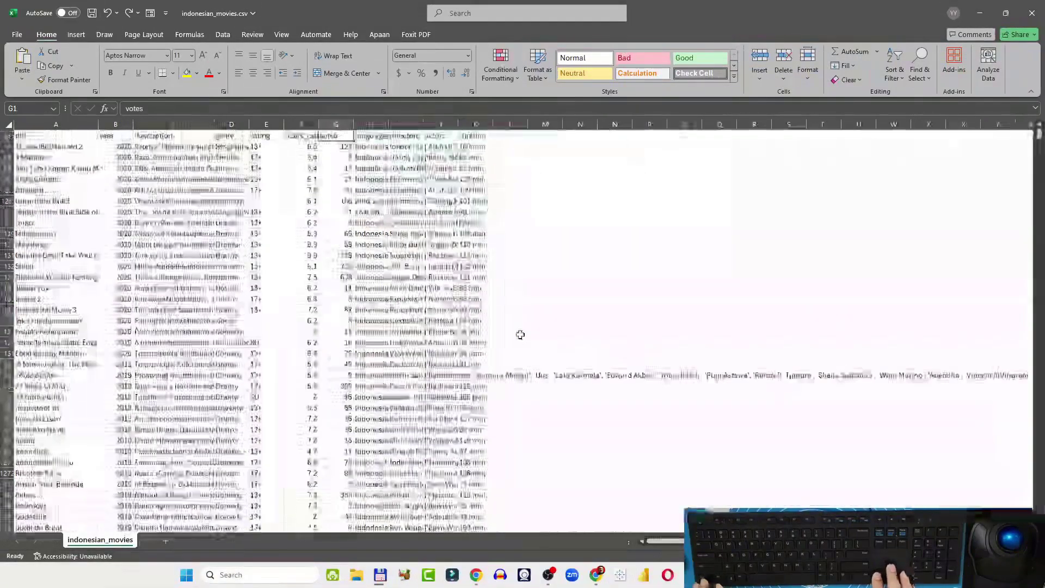
Step: Look over the first values of the runtime column down to row 8
{"action": "key", "text": "Right"}
{"action": "key", "text": "Right"}
{"action": "key", "text": "Right"}
{"action": "key", "text": "Right"}
{"action": "key", "text": "Down"}
{"action": "key", "text": "Down"}
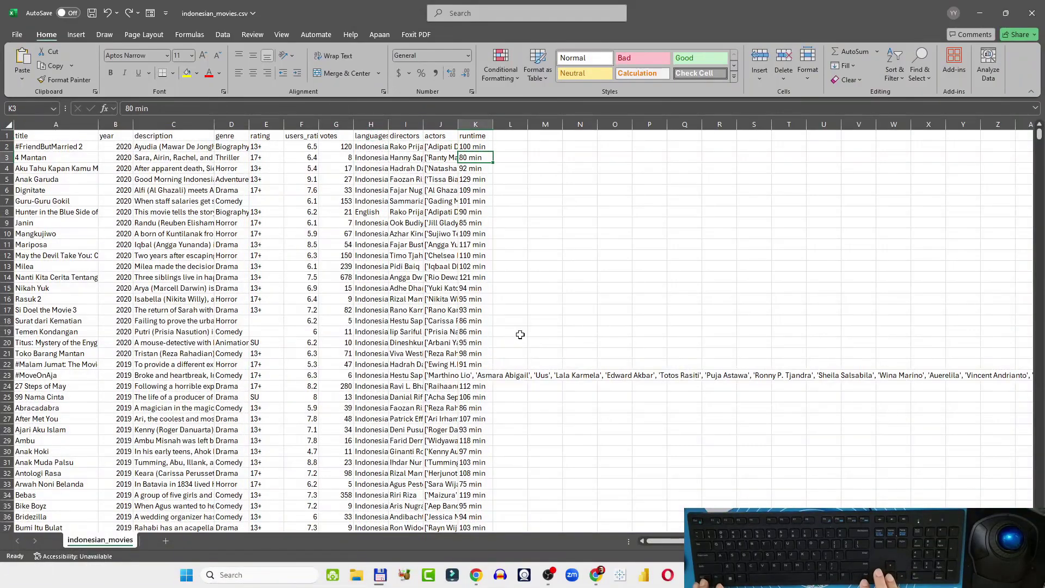
{"action": "key", "text": "ctrl+Down"}
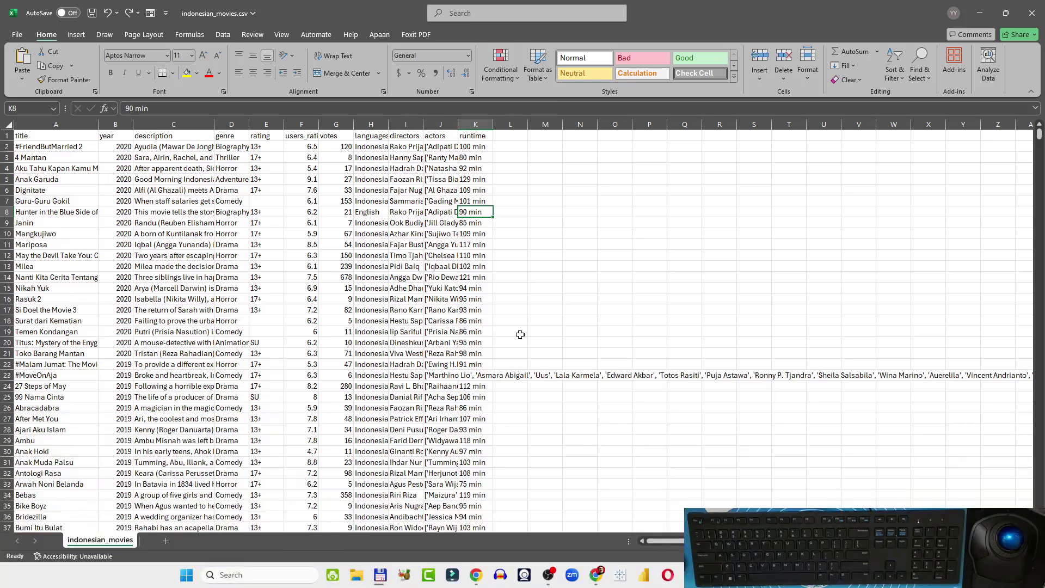
{"action": "type", "text": "11111111111111"}
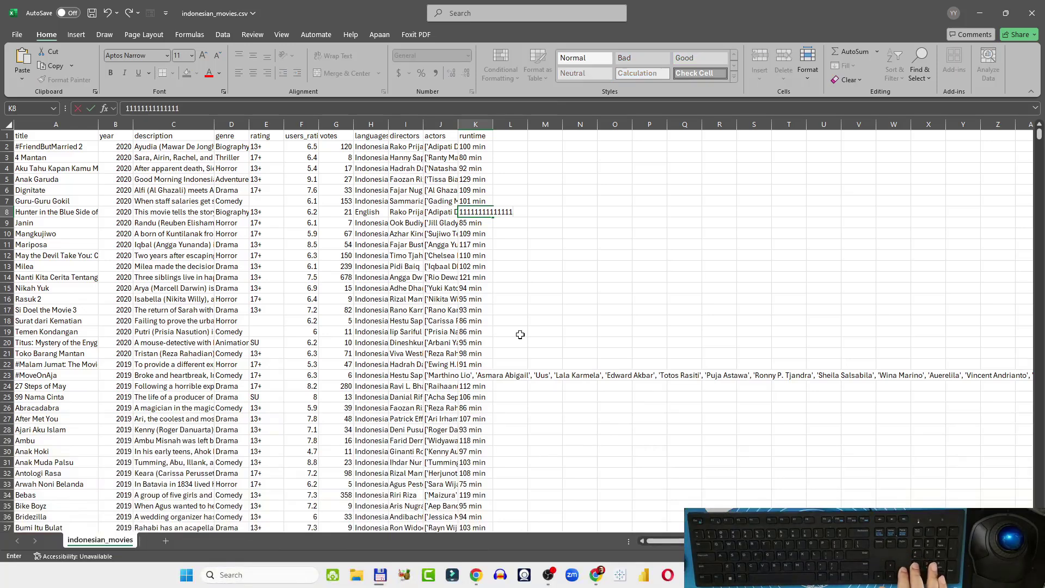
{"action": "key", "text": "Escape"}
Step: Go down the runtime column from row 9 to row 23 and open the view on that row's actors cell
{"action": "key", "text": "Down"}
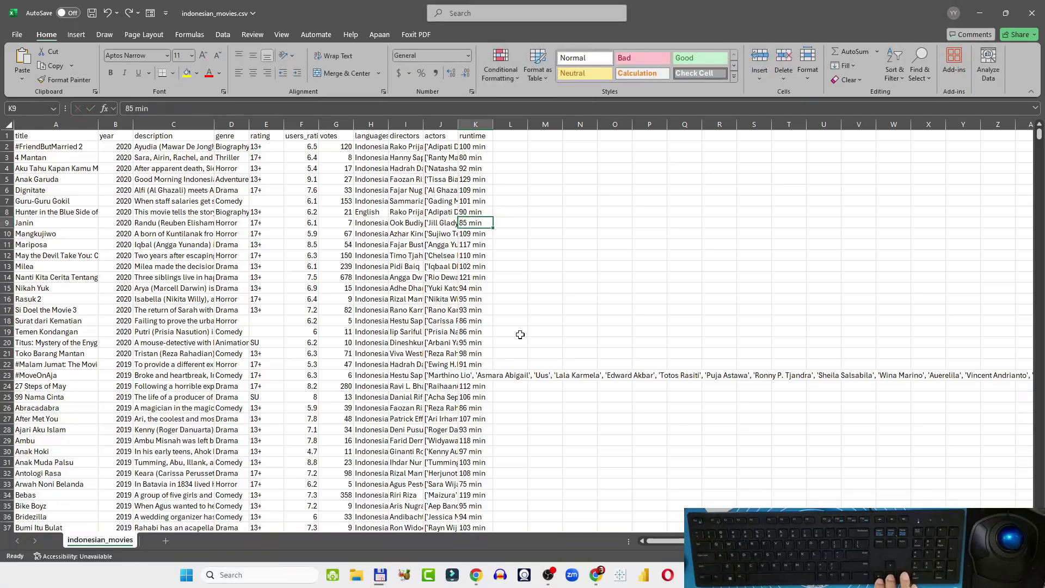
{"action": "key", "text": "Down"}
{"action": "key", "text": "Down"}
{"action": "key", "text": "Down"}
{"action": "key", "text": "Down"}
{"action": "key", "text": "Down"}
{"action": "key", "text": "Down"}
{"action": "key", "text": "Down"}
{"action": "key", "text": "Down"}
{"action": "key", "text": "Down"}
{"action": "key", "text": "Down"}
{"action": "key", "text": "Down"}
{"action": "key", "text": "Down"}
{"action": "key", "text": "Down"}
{"action": "key", "text": "Down"}
{"action": "key", "text": "Down"}
{"action": "key", "text": "Up"}
{"action": "key", "text": "Left"}
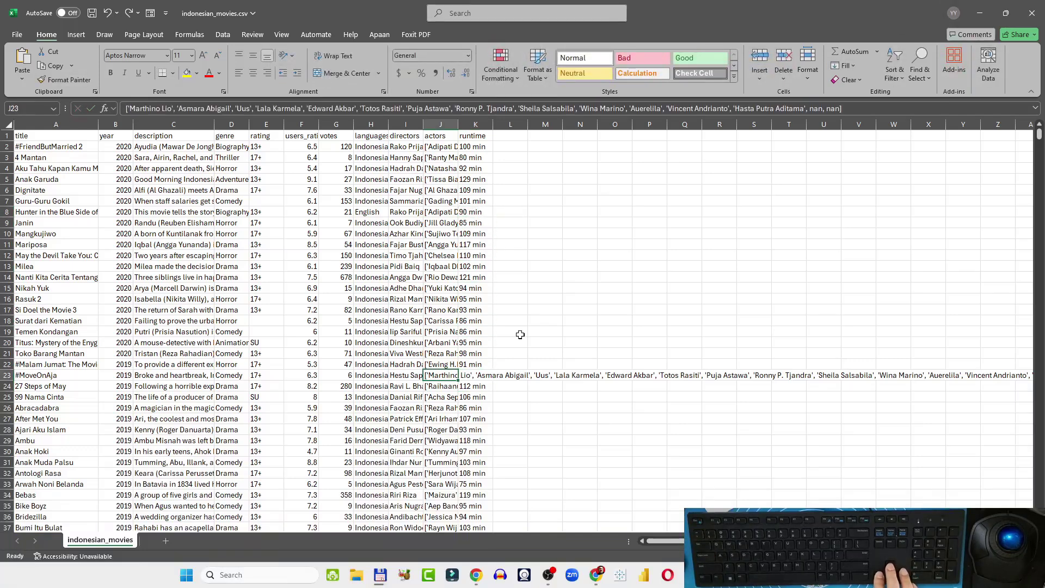
Step: Examine the #MoveOnAja record in row 23 from the title across to the blank runtime cell
{"action": "key", "text": "Left"}
{"action": "key", "text": "Left"}
{"action": "key", "text": "Left"}
{"action": "key", "text": "Left"}
{"action": "key", "text": "Left"}
{"action": "key", "text": "Left"}
{"action": "key", "text": "Left"}
{"action": "key", "text": "Left"}
{"action": "key", "text": "Left"}
{"action": "key", "text": "Right"}
{"action": "key", "text": "Right"}
{"action": "key", "text": "Right"}
{"action": "key", "text": "Right"}
{"action": "key", "text": "Right"}
{"action": "key", "text": "Right"}
{"action": "key", "text": "Right"}
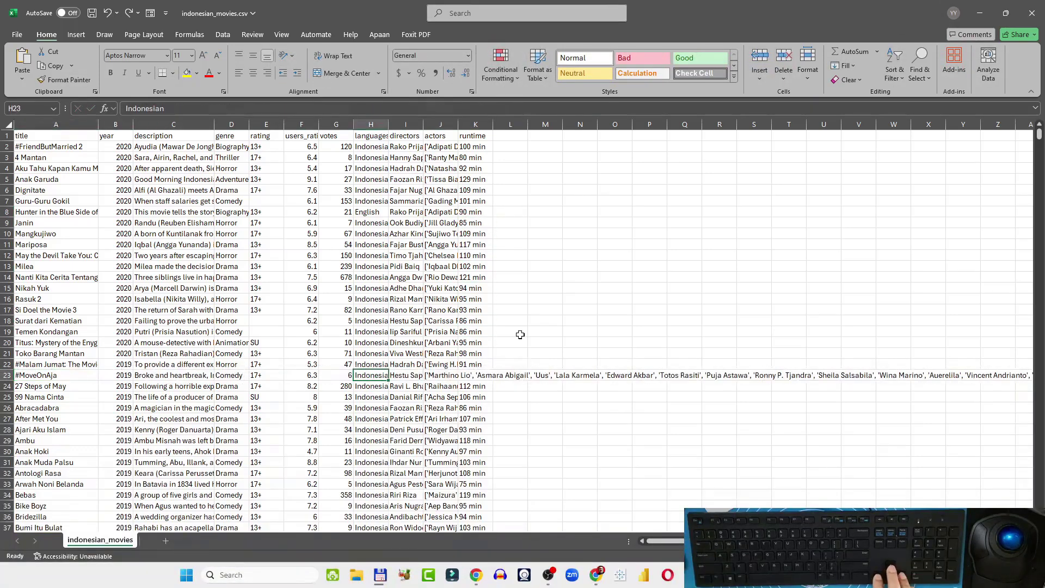
{"action": "key", "text": "Right"}
{"action": "key", "text": "Right"}
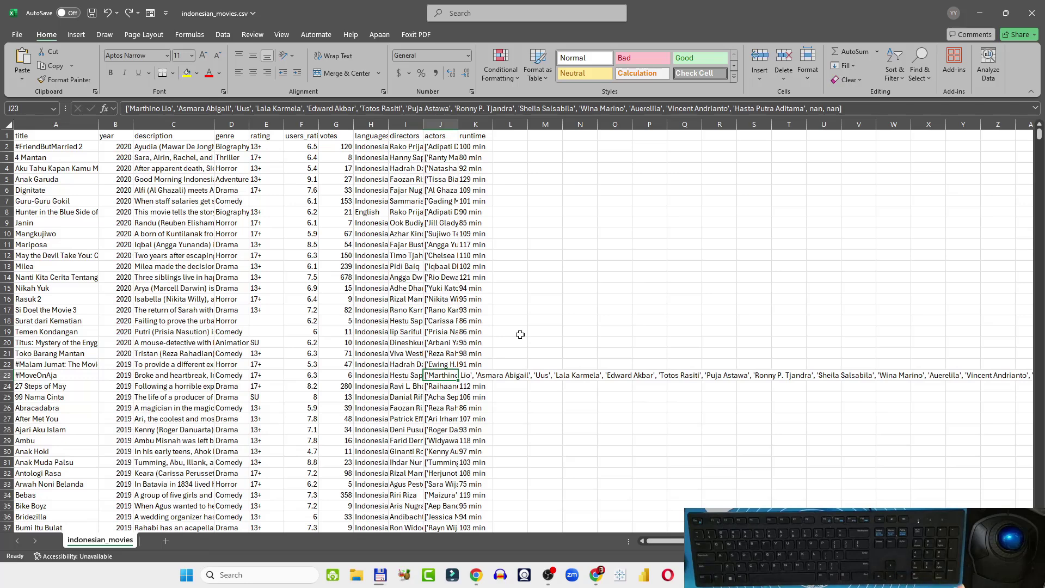
{"action": "key", "text": "Right"}
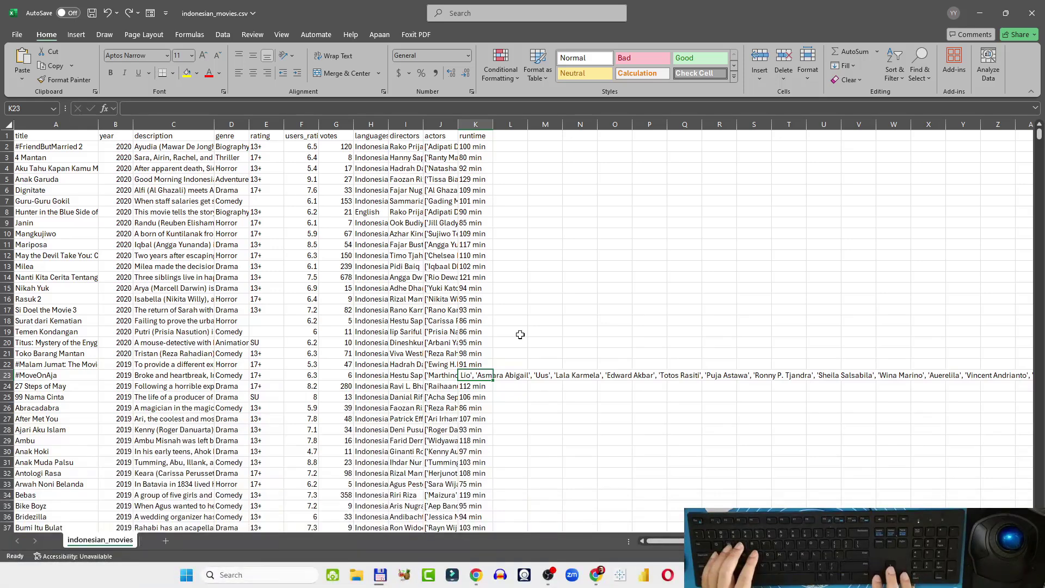
Step: Look over the runtimes above the blank cell K23, going back up towards the start of the column
{"action": "key", "text": "Right"}
{"action": "key", "text": "Left"}
{"action": "key", "text": "Up"}
{"action": "key", "text": "Up"}
{"action": "key", "text": "Up"}
{"action": "key", "text": "Up"}
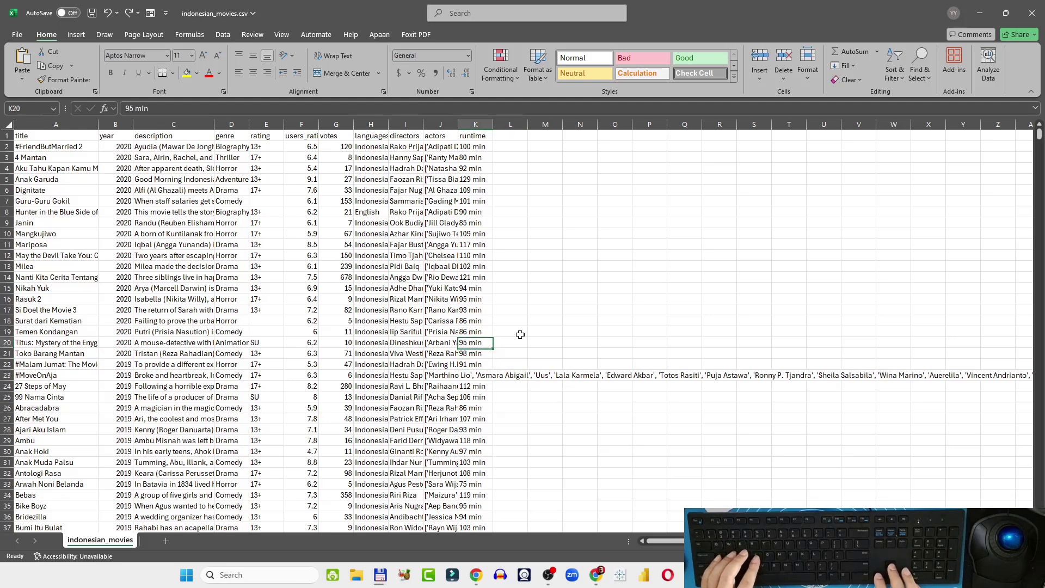
{"action": "key", "text": "Up"}
{"action": "key", "text": "Up"}
{"action": "key", "text": "Up"}
{"action": "key", "text": "Up"}
{"action": "key", "text": "Up"}
{"action": "key", "text": "Up"}
{"action": "key", "text": "Up"}
{"action": "key", "text": "Up"}
{"action": "key", "text": "Up"}
{"action": "key", "text": "Up"}
{"action": "key", "text": "Up"}
{"action": "key", "text": "Up"}
{"action": "key", "text": "Up"}
{"action": "key", "text": "Up"}
{"action": "key", "text": "Up"}
{"action": "key", "text": "Up"}
{"action": "key", "text": "Up"}
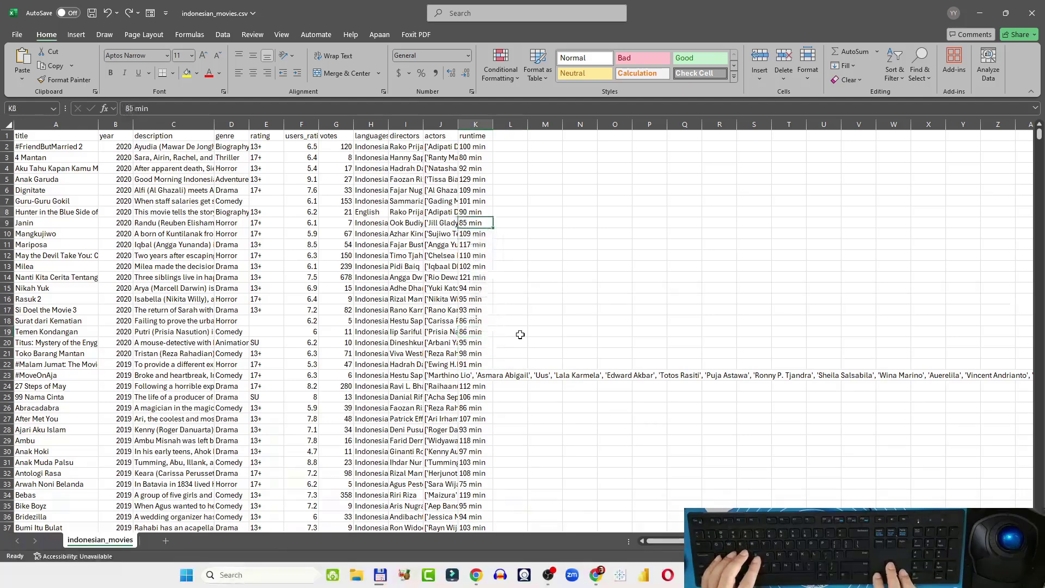
Step: Go back down the runtime column to the blank cell K23 and compare it with the cells directly above and below
{"action": "key", "text": "Down"}
{"action": "key", "text": "Down"}
{"action": "key", "text": "Down"}
{"action": "key", "text": "Down"}
{"action": "key", "text": "Down"}
{"action": "key", "text": "Down"}
{"action": "key", "text": "Down"}
{"action": "key", "text": "Down"}
{"action": "key", "text": "Down"}
{"action": "key", "text": "Down"}
{"action": "key", "text": "Down"}
{"action": "key", "text": "Down"}
{"action": "key", "text": "Down"}
{"action": "key", "text": "Down"}
{"action": "key", "text": "Down"}
{"action": "key", "text": "Down"}
{"action": "key", "text": "Down"}
{"action": "key", "text": "Down"}
{"action": "key", "text": "Down"}
{"action": "key", "text": "Down"}
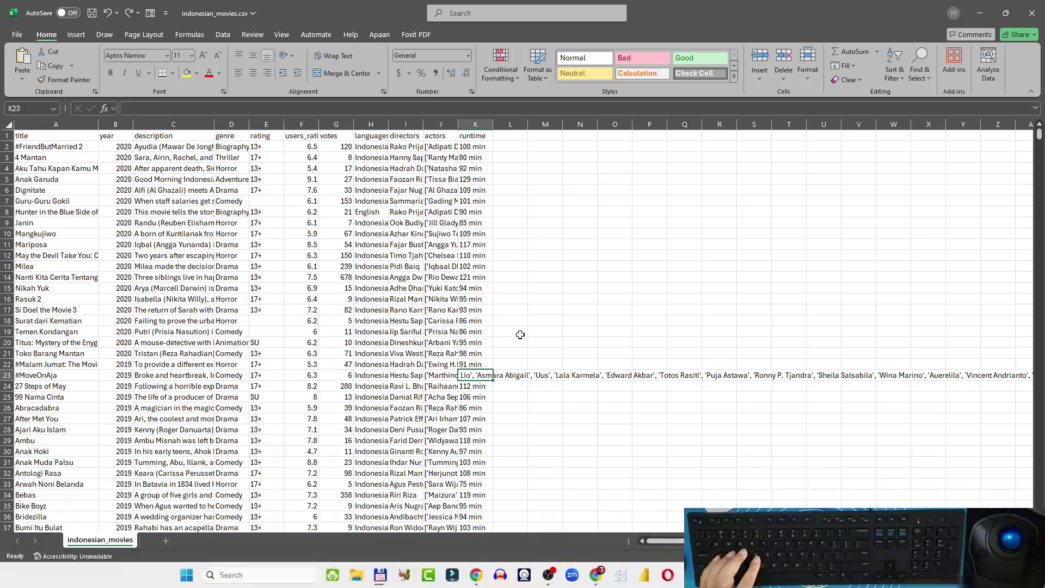
{"action": "key", "text": "Up"}
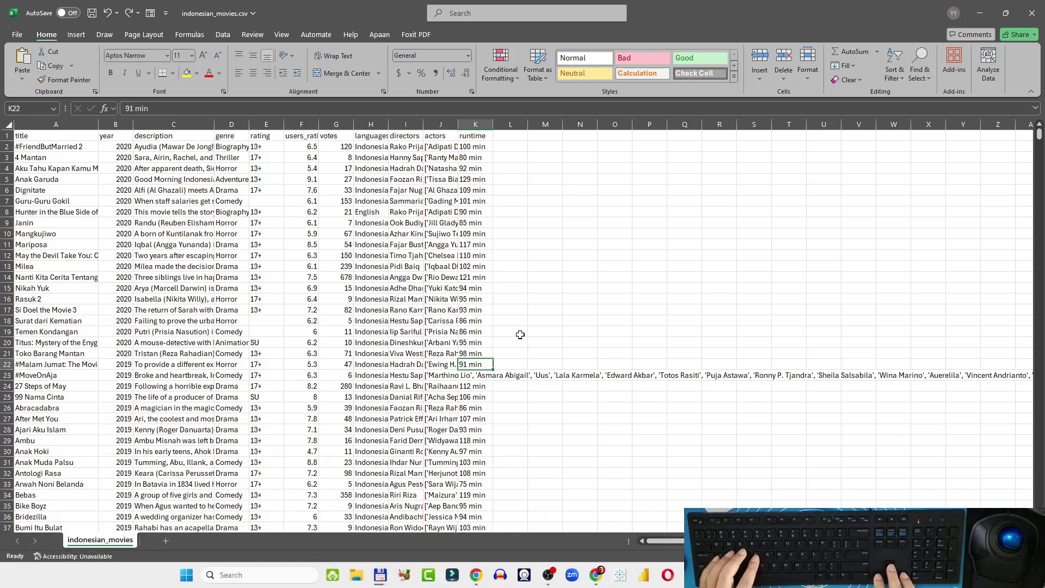
{"action": "key", "text": "Down"}
{"action": "key", "text": "Down"}
{"action": "key", "text": "Up"}
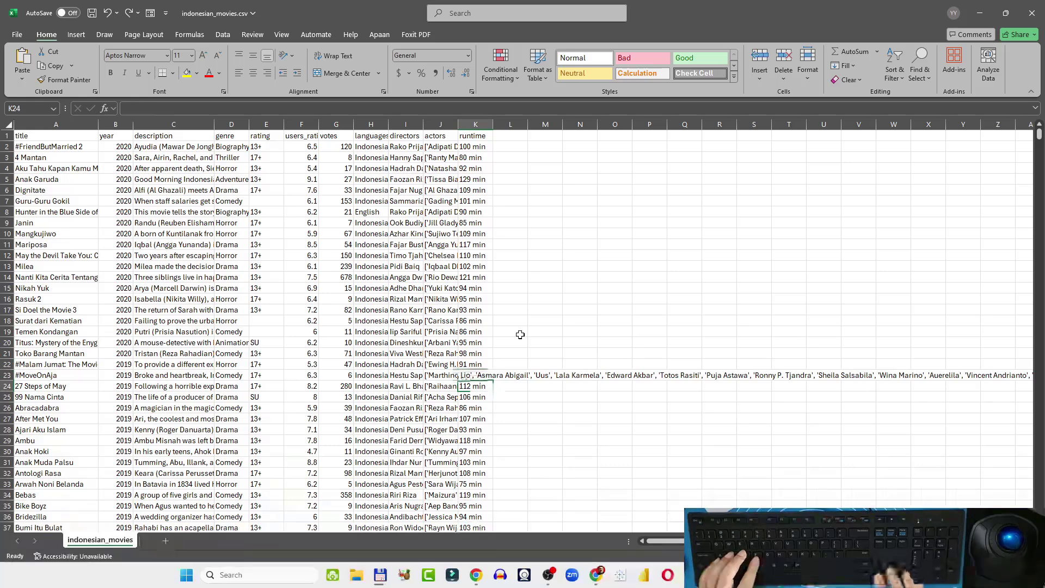
{"action": "key", "text": "Up"}
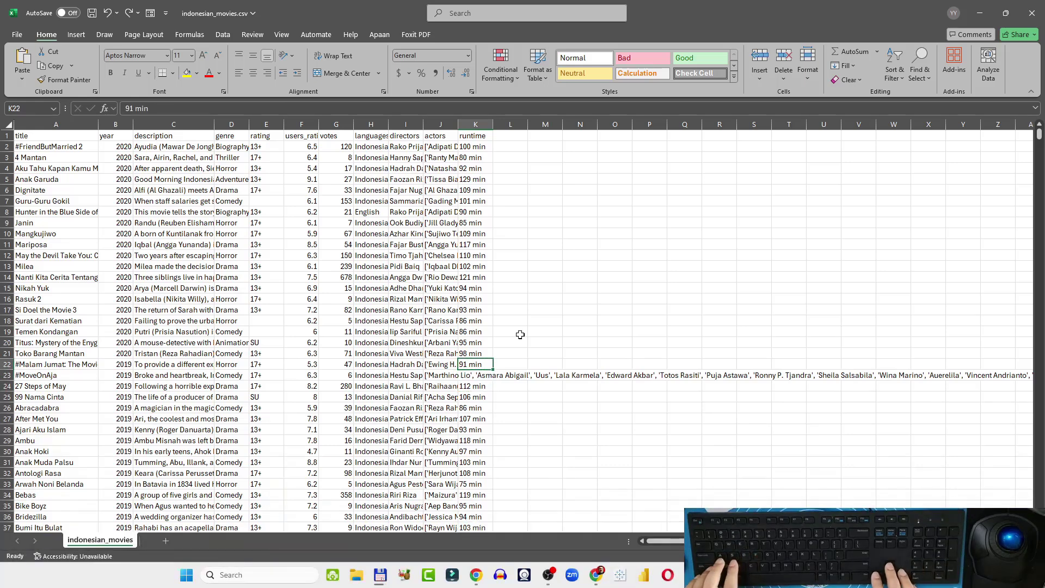
Step: Select the filled runtimes K2:K22 to review them, and return to the blank cell K23
{"action": "key", "text": "ctrl+shift+Up"}
{"action": "key", "text": "shift+Down"}
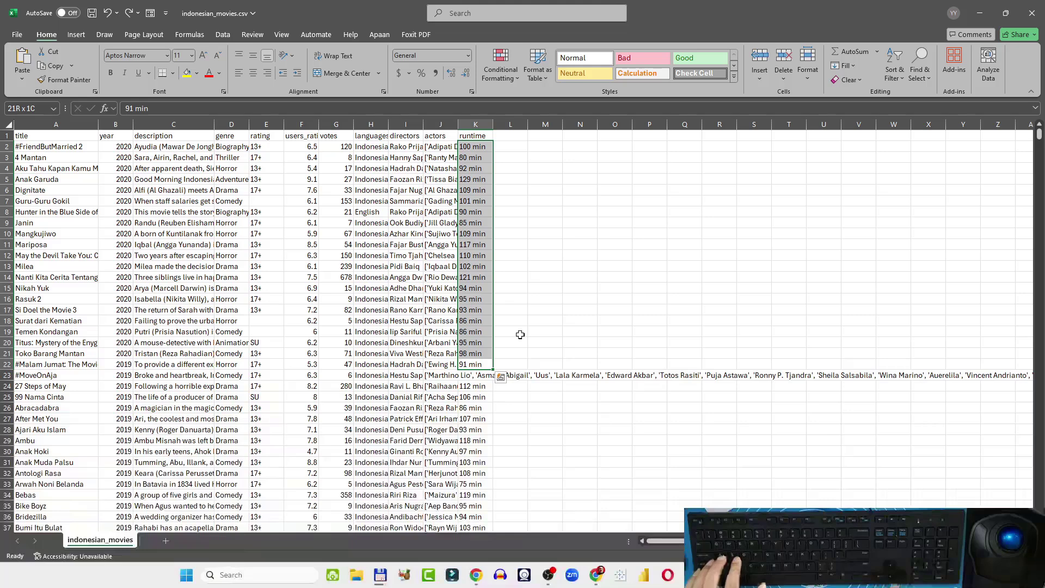
{"action": "key", "text": "Down"}
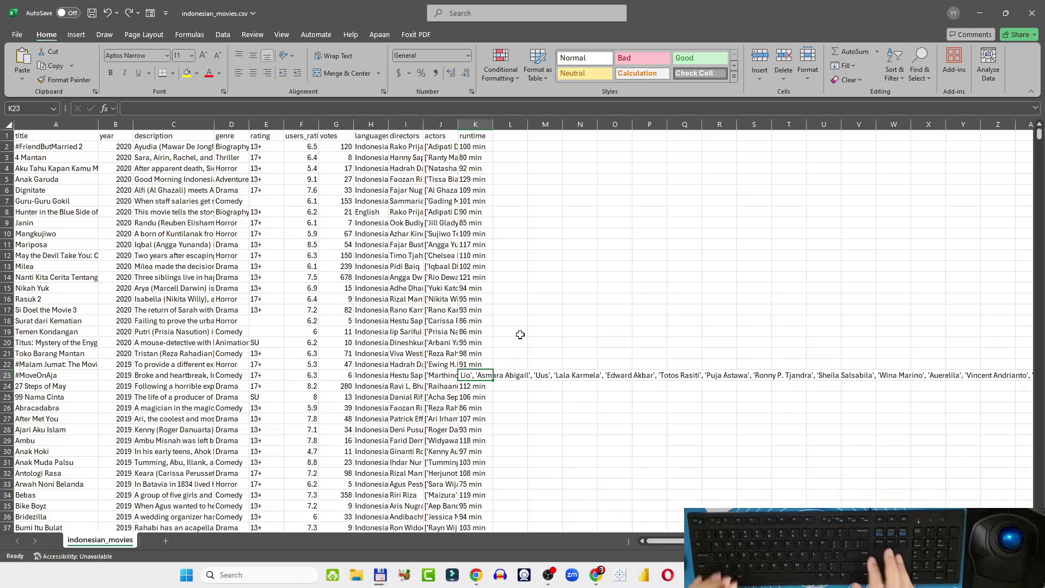
Step: Look over the directors, languages, votes and user ratings of the records from row 22 up to row 19
{"action": "key", "text": "Up"}
{"action": "key", "text": "Left"}
{"action": "key", "text": "Left"}
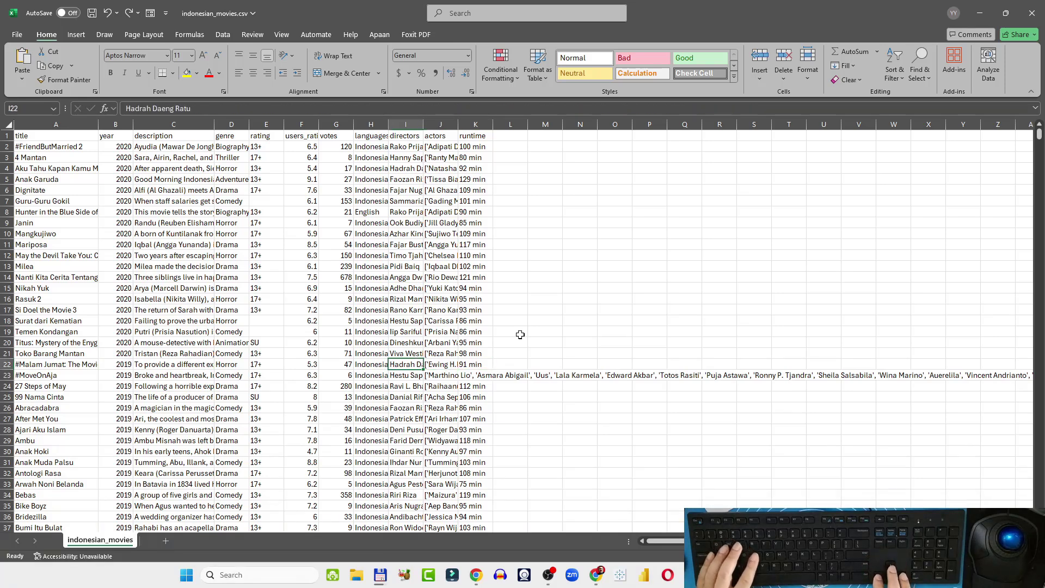
{"action": "key", "text": "Left"}
{"action": "key", "text": "Up"}
{"action": "key", "text": "Left"}
{"action": "key", "text": "Up"}
{"action": "key", "text": "Left"}
{"action": "key", "text": "Up"}
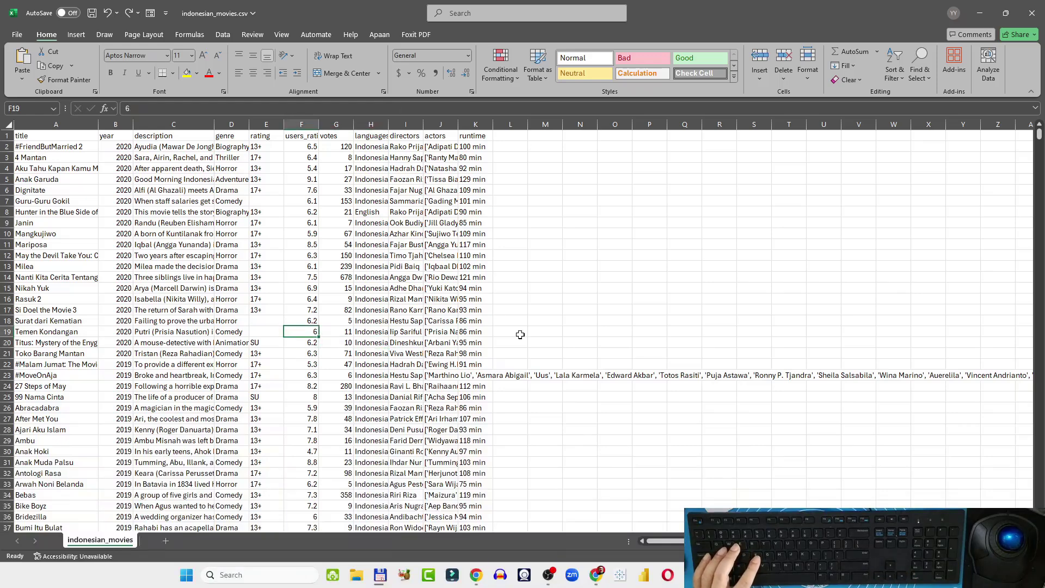
Step: Examine the Temen Kondangan record in row 19 from the description across to the runtime, including its blank rating
{"action": "key", "text": "Left"}
{"action": "key", "text": "Left"}
{"action": "key", "text": "Left"}
{"action": "key", "text": "Left"}
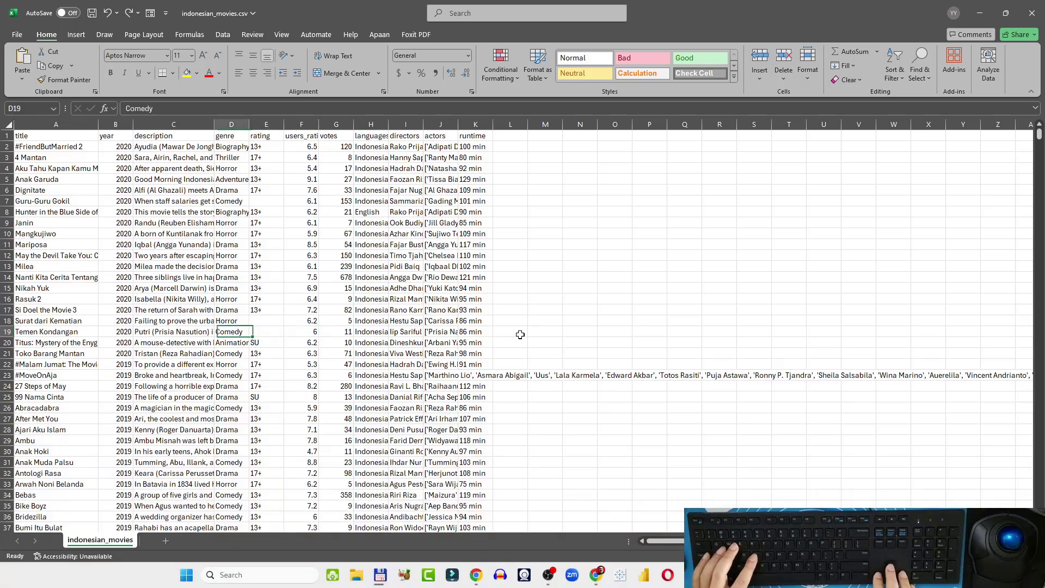
{"action": "key", "text": "Left"}
{"action": "key", "text": "Right"}
{"action": "key", "text": "Right"}
{"action": "key", "text": "Right"}
{"action": "key", "text": "Right"}
{"action": "key", "text": "Right"}
{"action": "key", "text": "Right"}
{"action": "key", "text": "Right"}
{"action": "key", "text": "Right"}
{"action": "key", "text": "Right"}
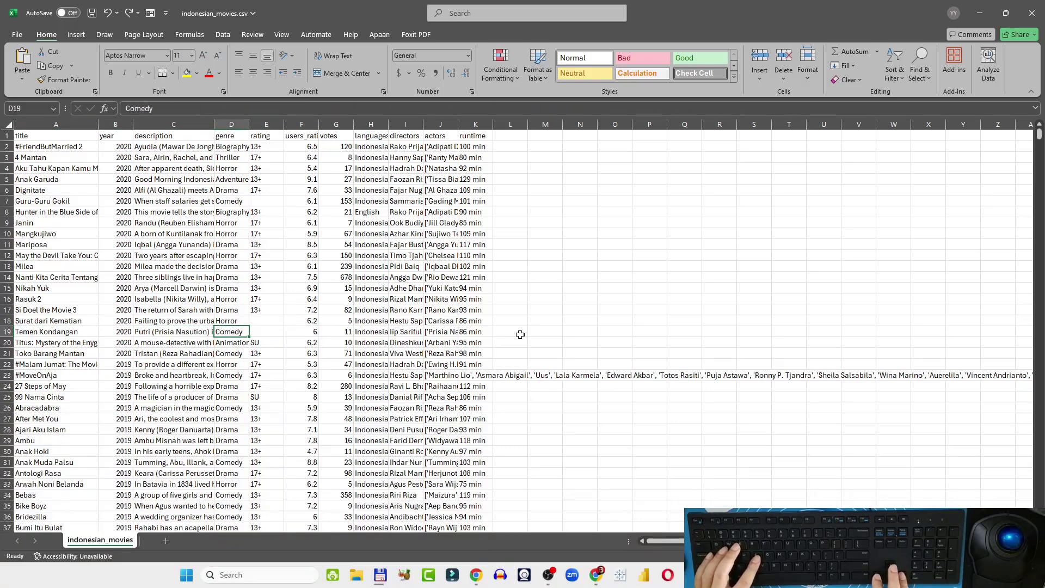
{"action": "key", "text": "Right"}
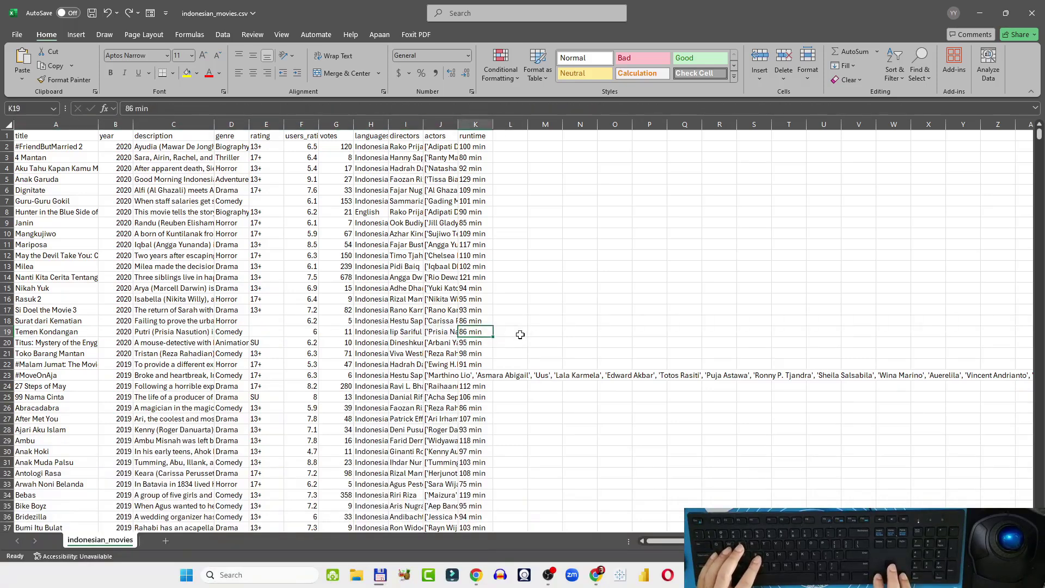
Step: Turn on filtering for the heading row of the table starting at A1, and select the year heading
{"action": "key", "text": "Left"}
{"action": "key", "text": "Up"}
{"action": "key", "text": "Left"}
{"action": "key", "text": "Home"}
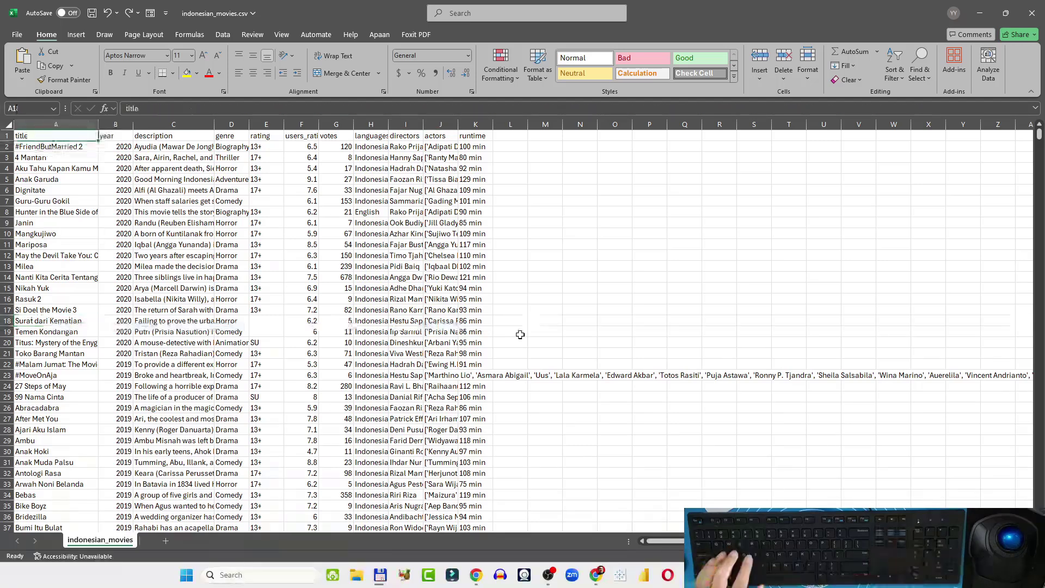
{"action": "key", "text": "ctrl+Home"}
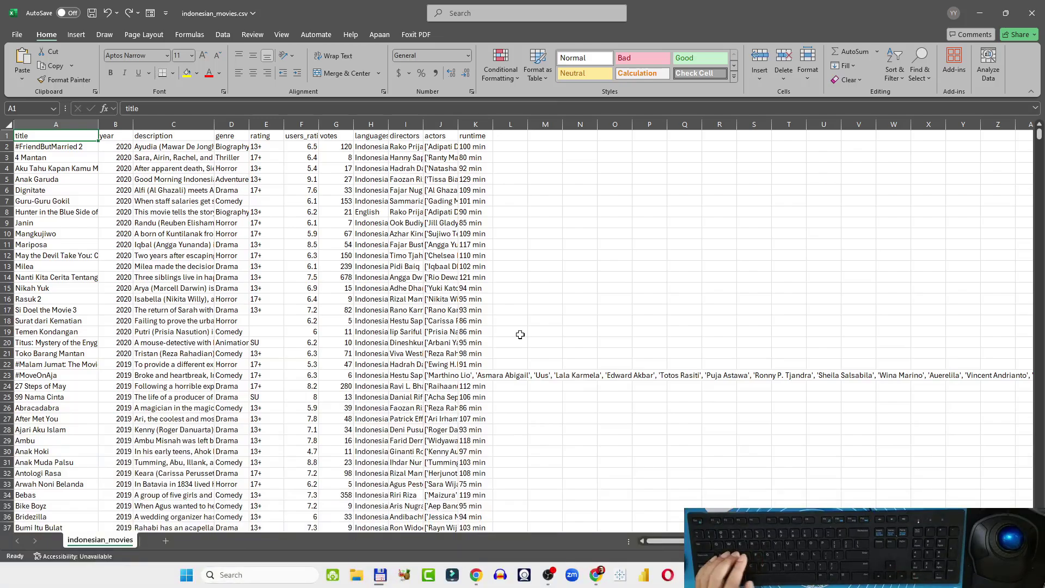
{"action": "key", "text": "alt"}
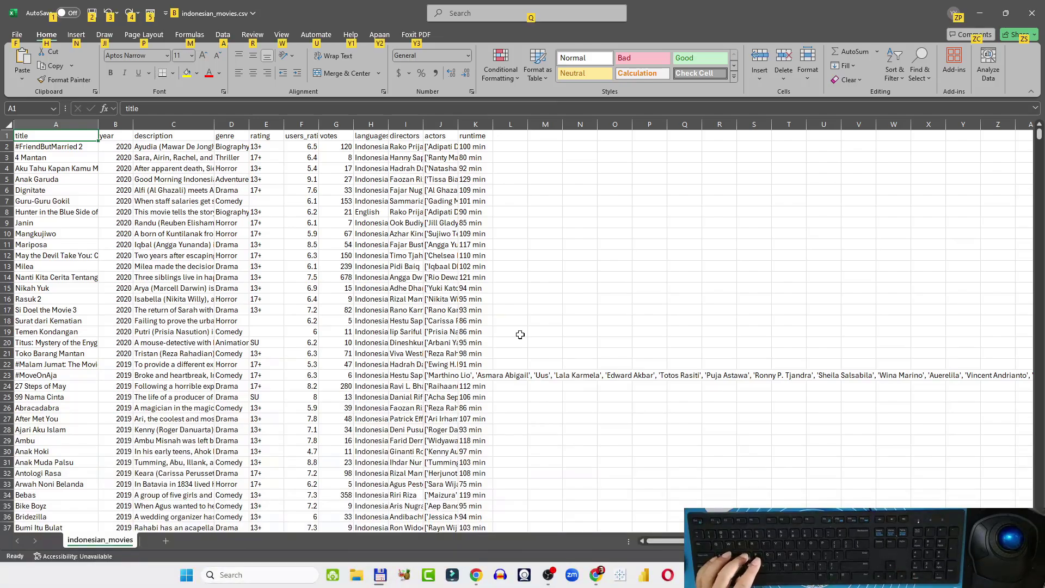
{"action": "key", "text": "d"}
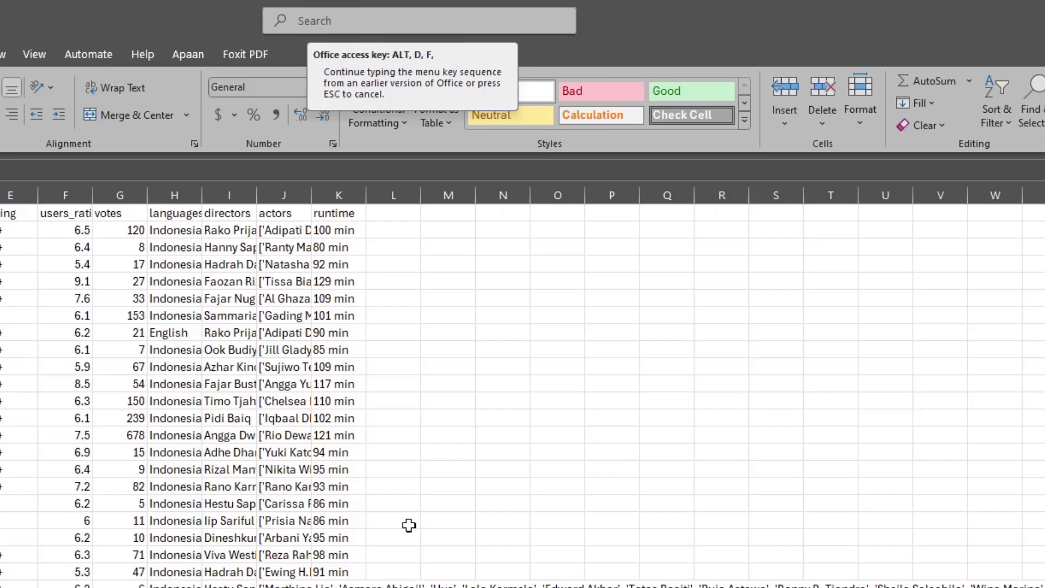
{"action": "key", "text": "f"}
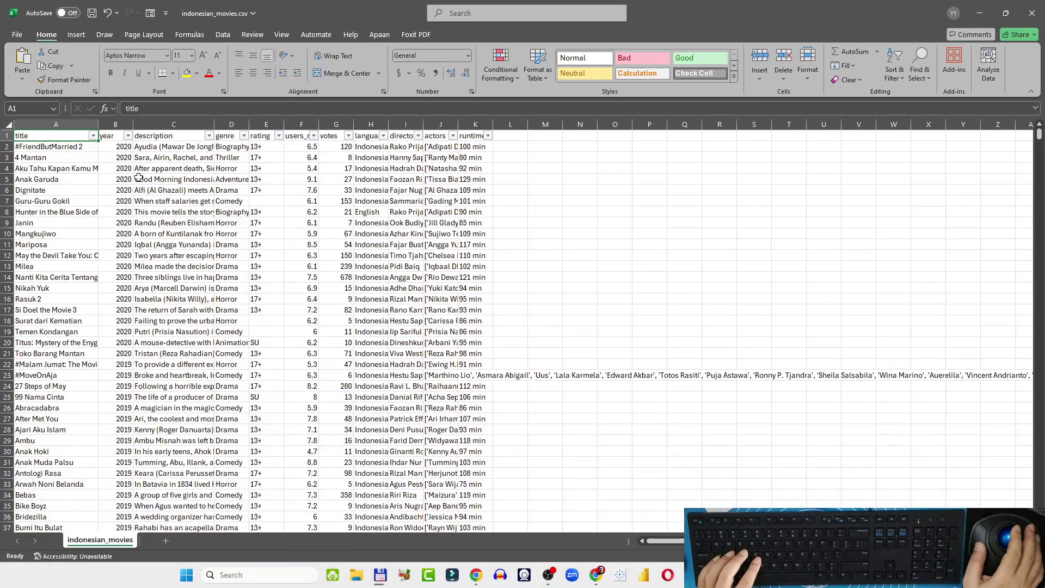
{"action": "key", "text": "Right"}
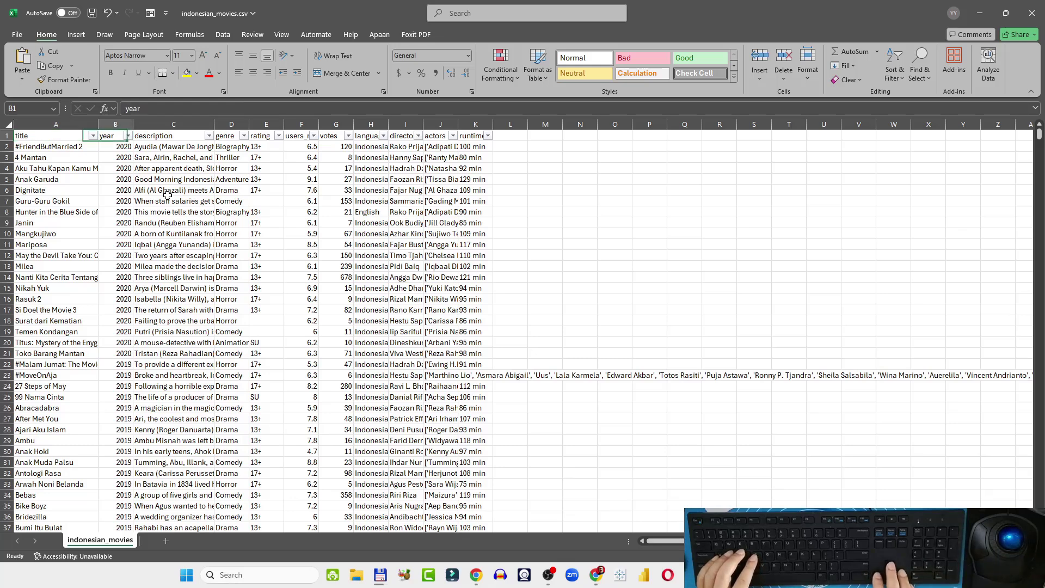
Step: Look across the heading row from the year heading to the directors heading, and return to the title heading
{"action": "key", "text": "Right"}
{"action": "key", "text": "Right"}
{"action": "key", "text": "Right"}
{"action": "key", "text": "Right"}
{"action": "key", "text": "Right"}
{"action": "key", "text": "Right"}
{"action": "key", "text": "Right"}
{"action": "key", "text": "Right"}
{"action": "key", "text": "Left"}
{"action": "key", "text": "Left"}
{"action": "key", "text": "Left"}
{"action": "key", "text": "Left"}
{"action": "key", "text": "Left"}
{"action": "key", "text": "Left"}
{"action": "key", "text": "Left"}
{"action": "key", "text": "Left"}
{"action": "key", "text": "Left"}
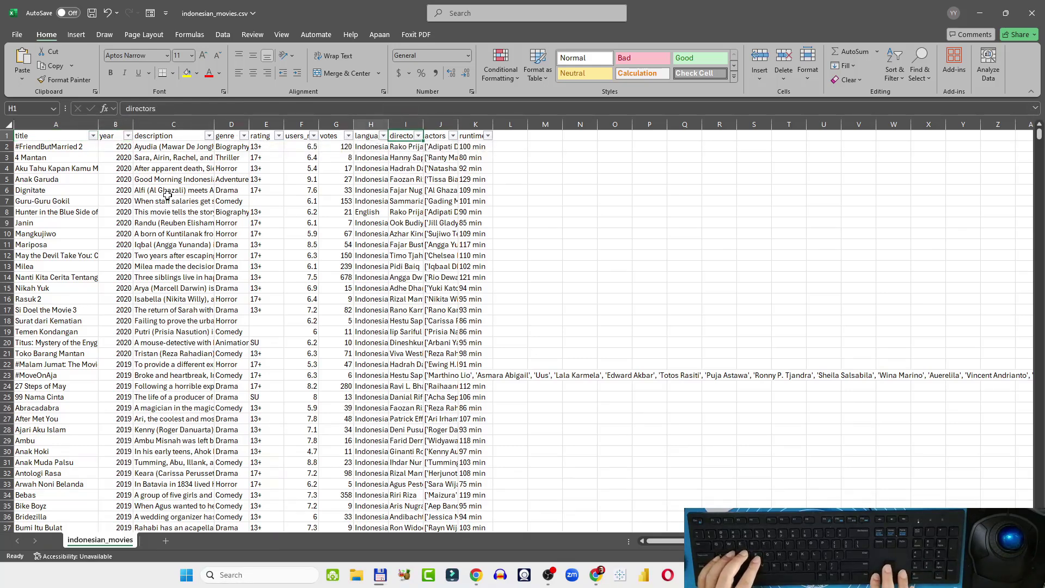
Step: Examine the list of filter values for the title column, and close it without applying a filter
{"action": "key", "text": "alt+Down"}
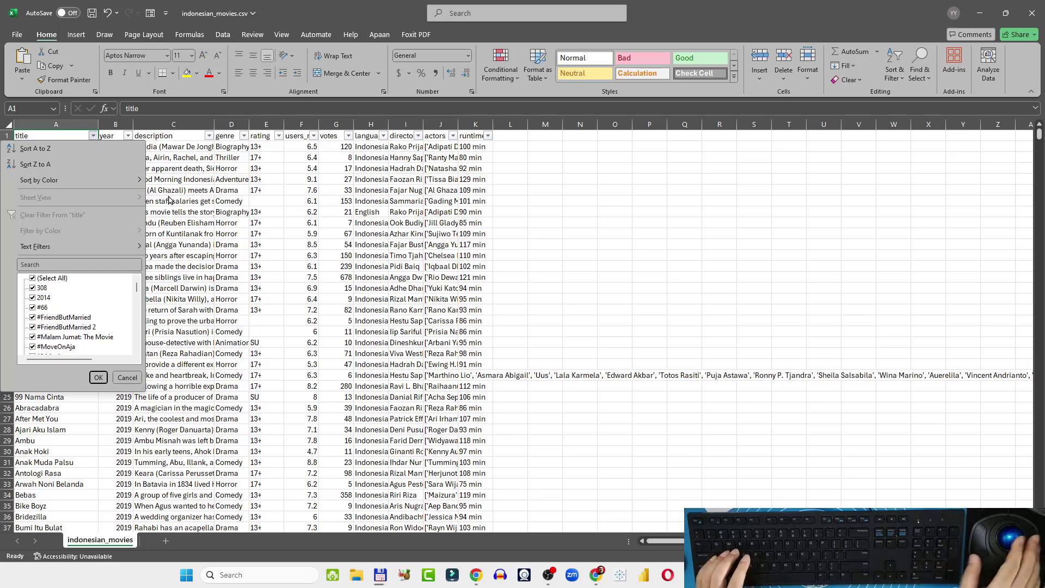
{"action": "left_click", "coordinate": [125, 375]}
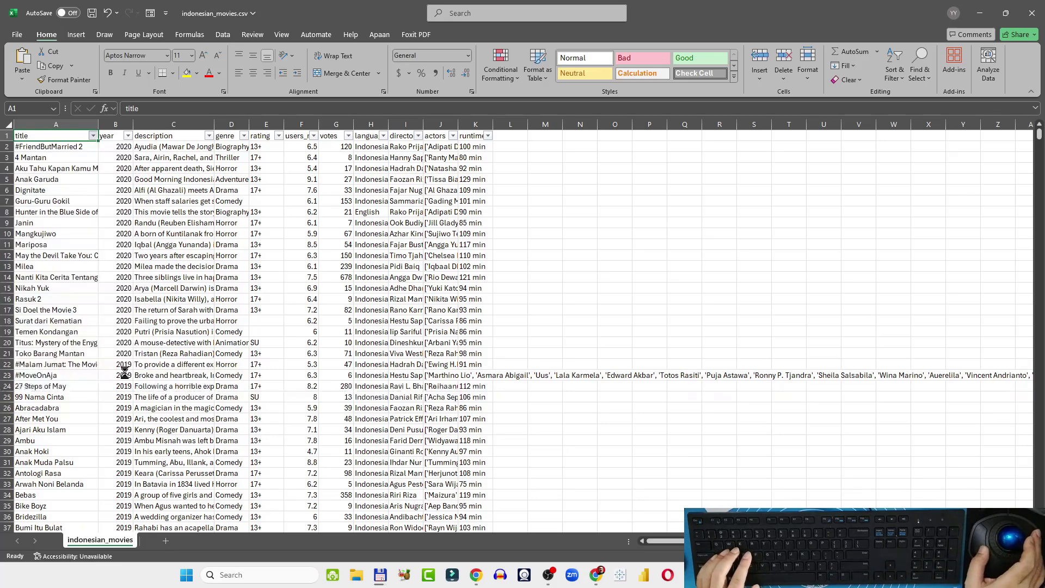
{"action": "left_click", "coordinate": [93, 136]}
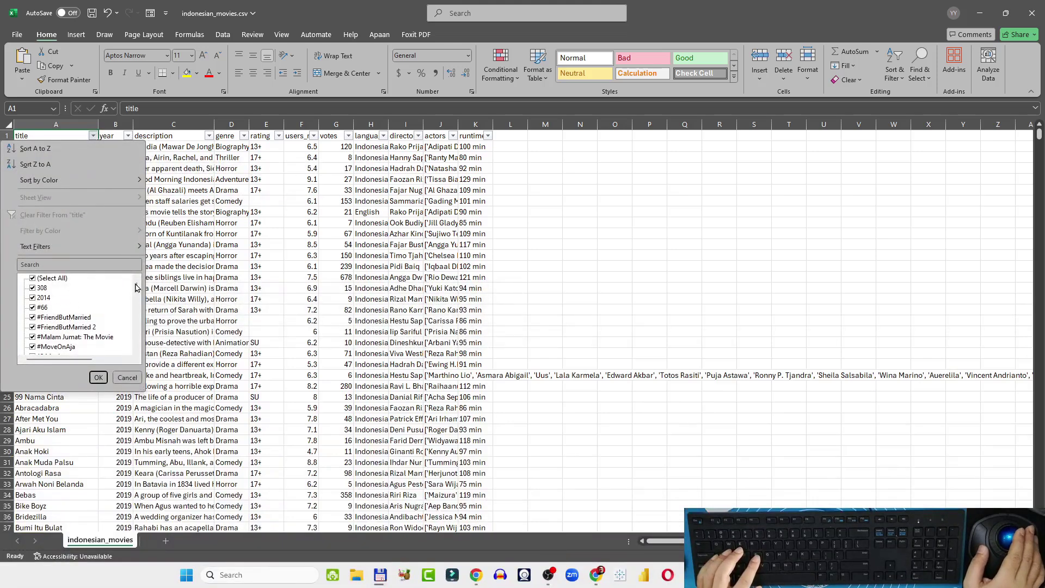
{"action": "mouse_move", "coordinate": [136, 288]}
{"action": "left_mouse_down"}
{"action": "mouse_move", "coordinate": [132, 360]}
{"action": "mouse_move", "coordinate": [143, 283]}
{"action": "left_mouse_up"}
{"action": "left_click", "coordinate": [127, 377]}
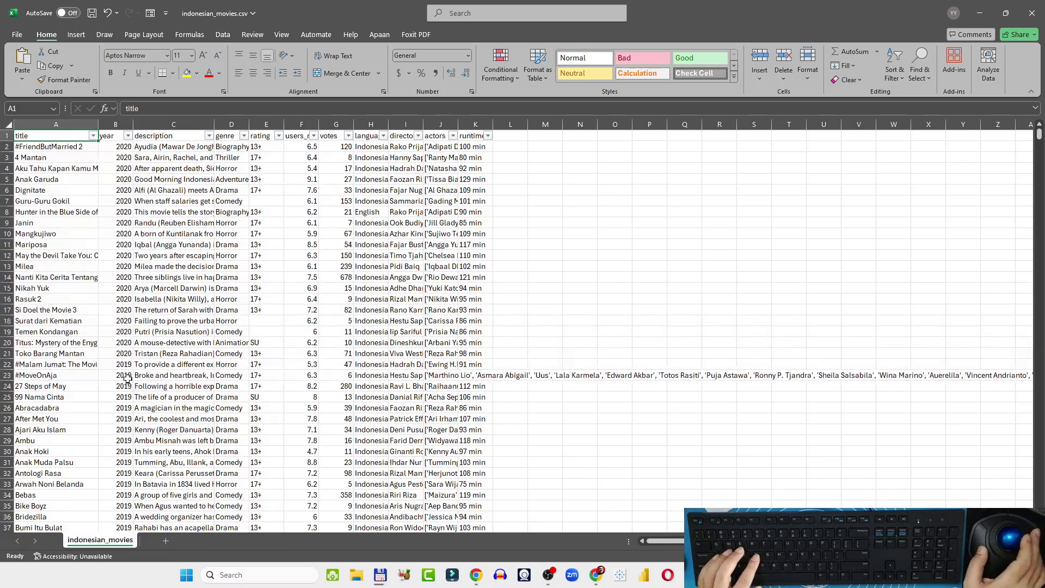
Step: Examine the year column's filter values through 2020 without filtering, and check the column down to its last record
{"action": "left_click", "coordinate": [112, 136]}
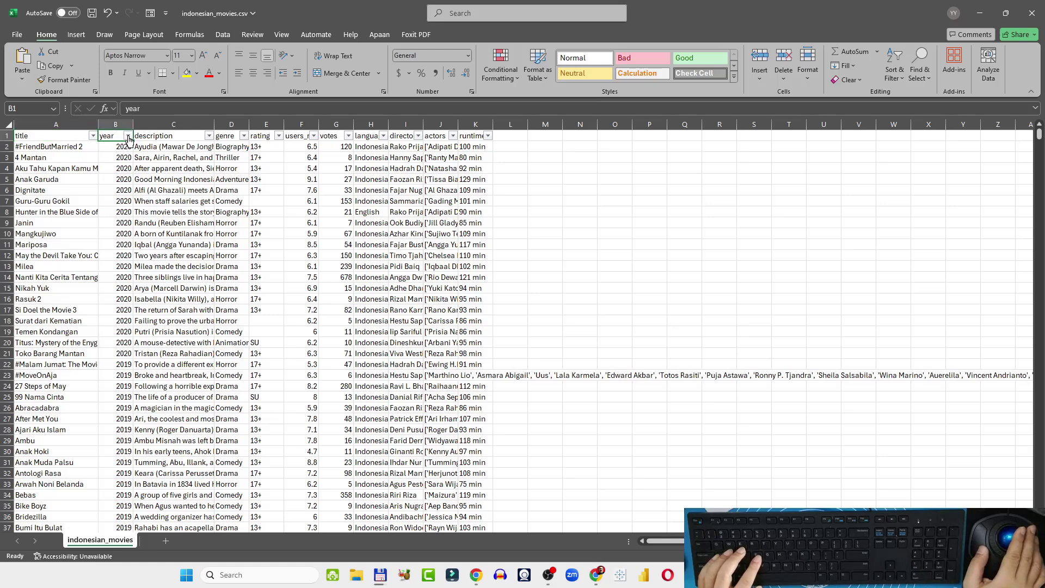
{"action": "left_click", "coordinate": [128, 135]}
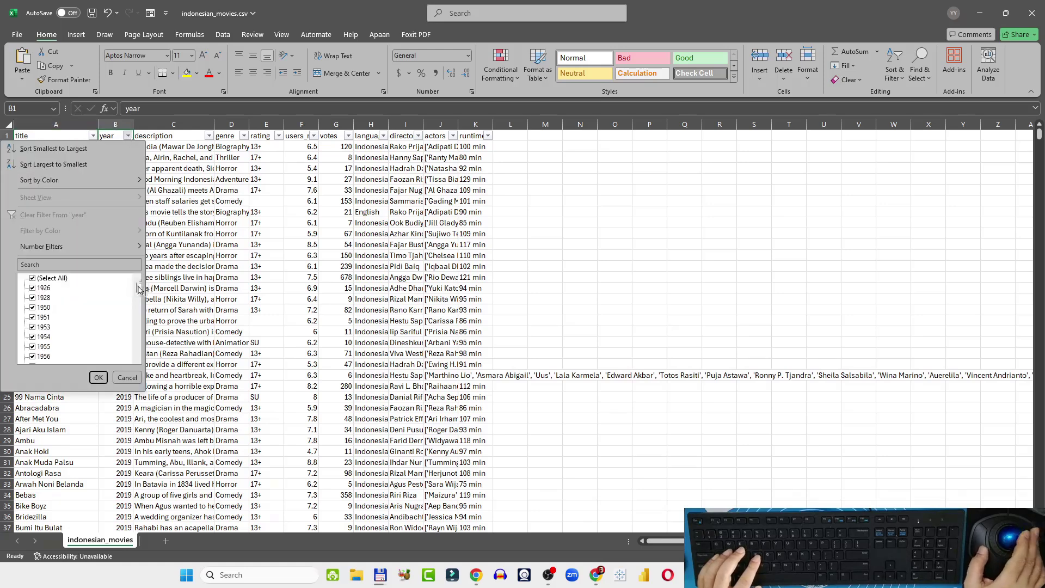
{"action": "left_click_drag", "start_coordinate": [138, 289], "coordinate": [135, 360]}
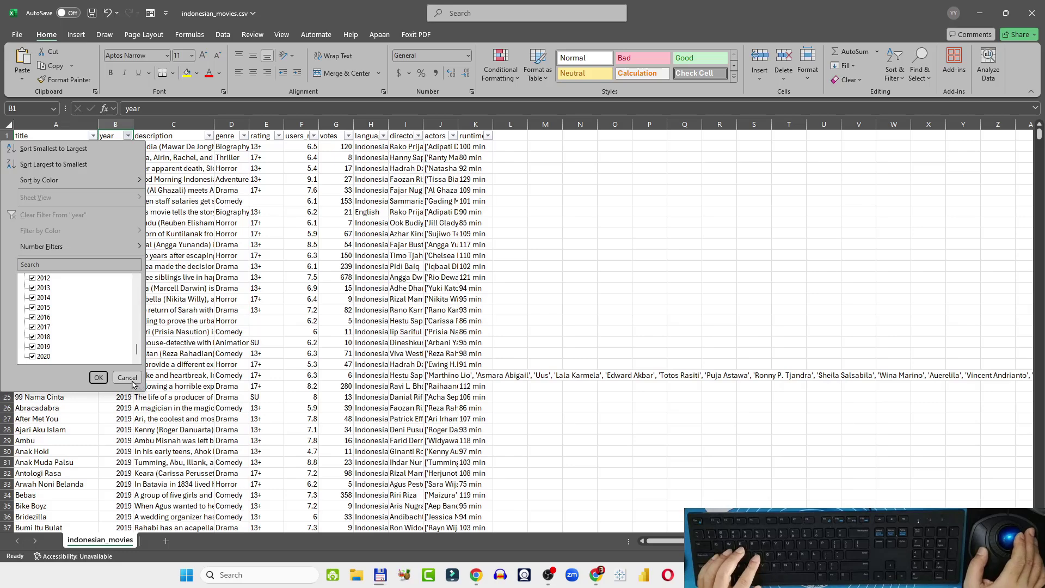
{"action": "left_click", "coordinate": [131, 380]}
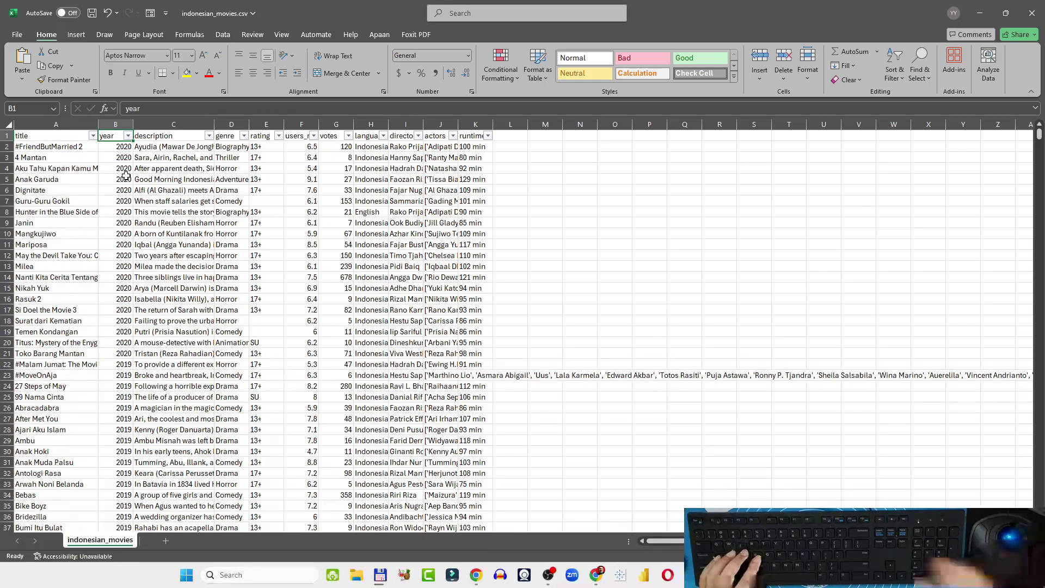
{"action": "key", "text": "ctrl+Down"}
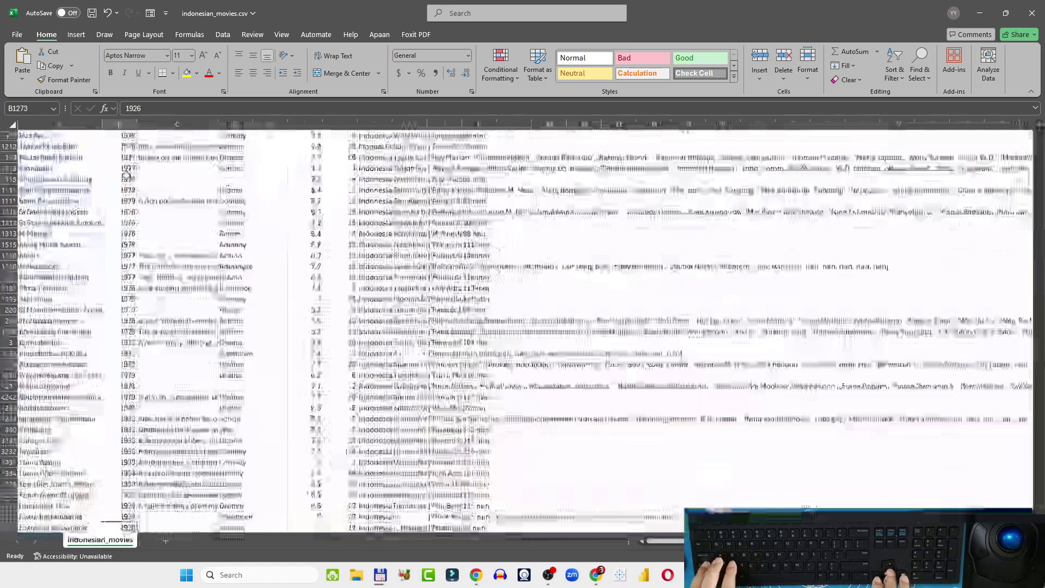
{"action": "key", "text": "ctrl+Up"}
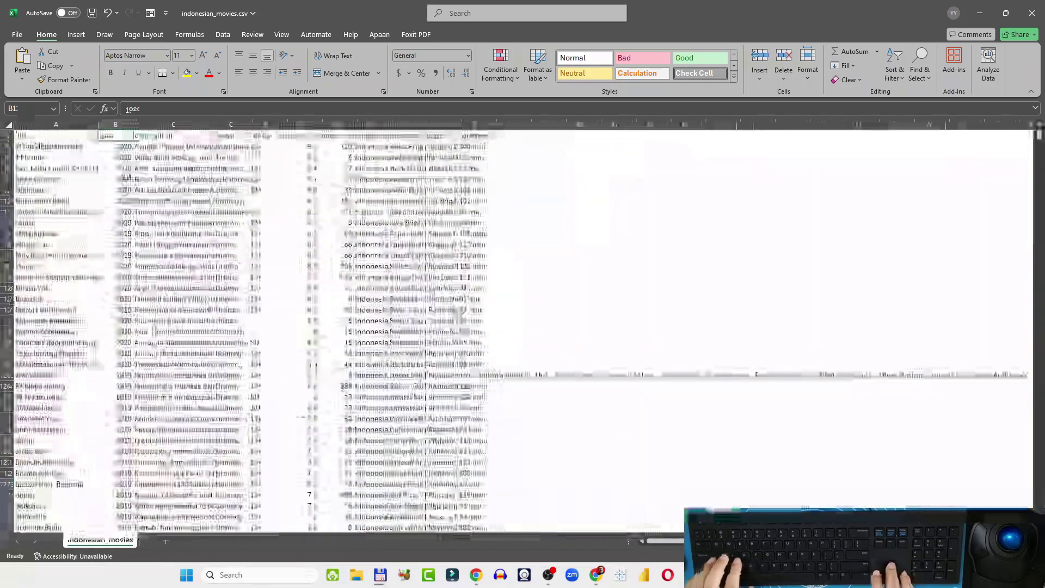
Step: Filter the description column to show only the records with blank descriptions
{"action": "key", "text": "Right"}
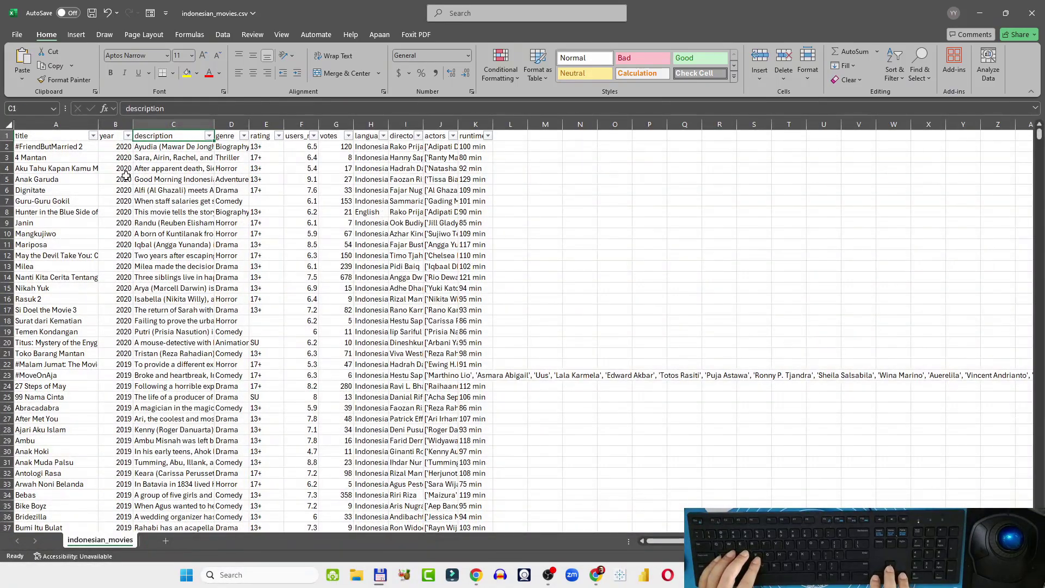
{"action": "key", "text": "alt+Down"}
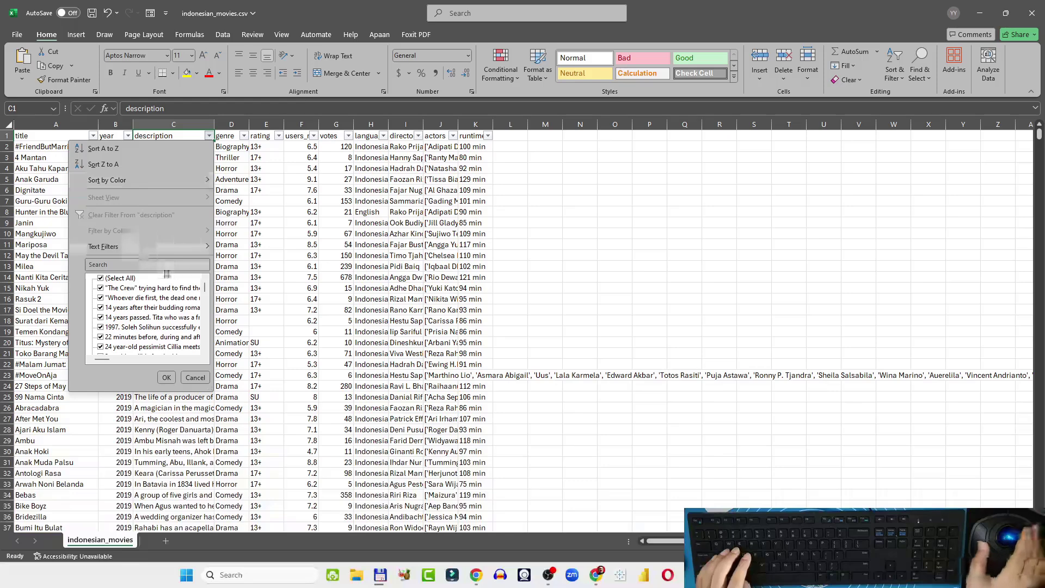
{"action": "left_click_drag", "start_coordinate": [206, 289], "coordinate": [204, 348]}
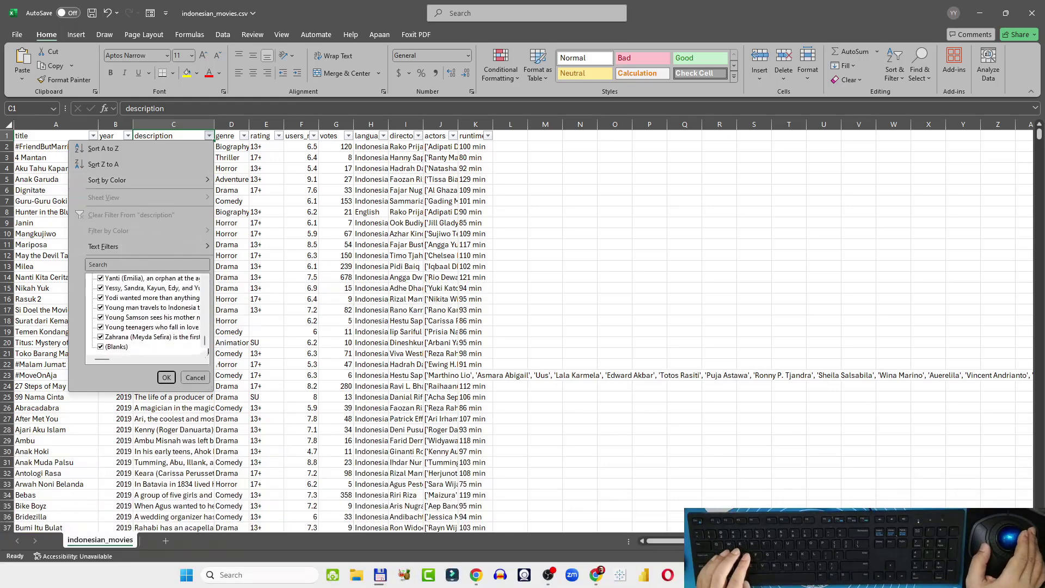
{"action": "left_click_drag", "start_coordinate": [205, 340], "coordinate": [206, 280]}
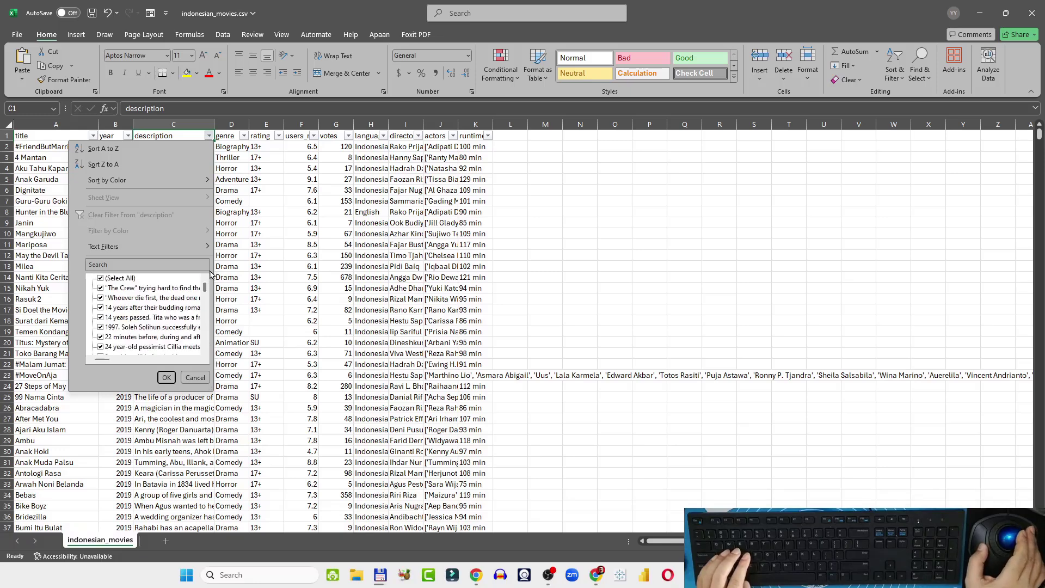
{"action": "left_click", "coordinate": [102, 282]}
{"action": "left_click_drag", "start_coordinate": [206, 288], "coordinate": [202, 359]}
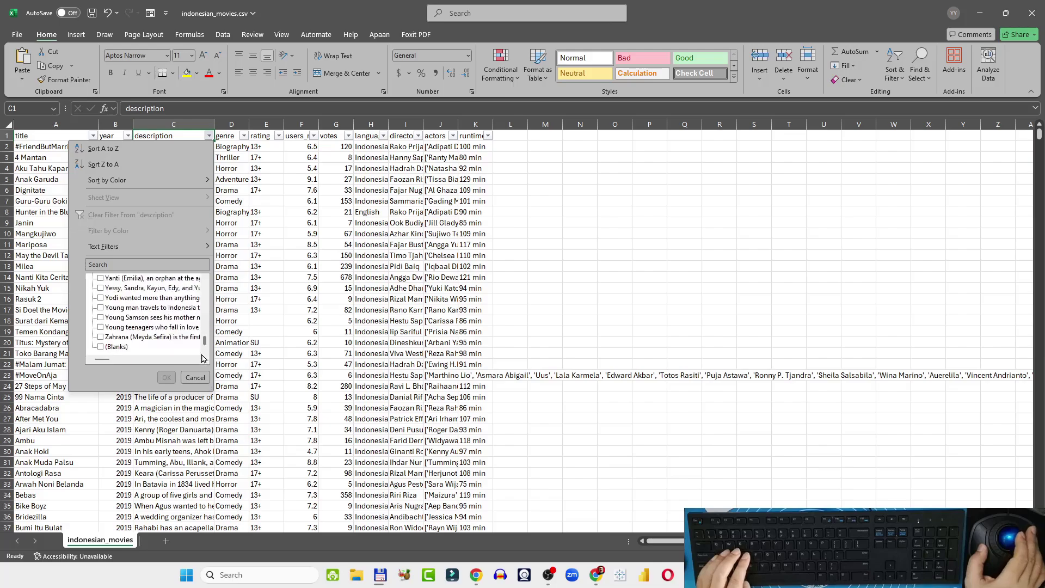
{"action": "left_click", "coordinate": [102, 347]}
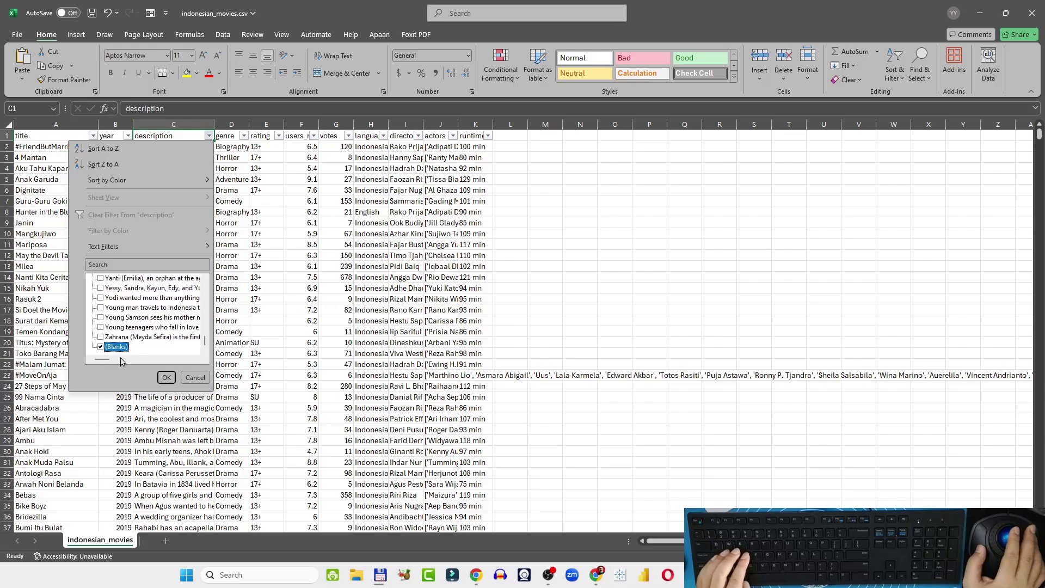
{"action": "left_click", "coordinate": [166, 377]}
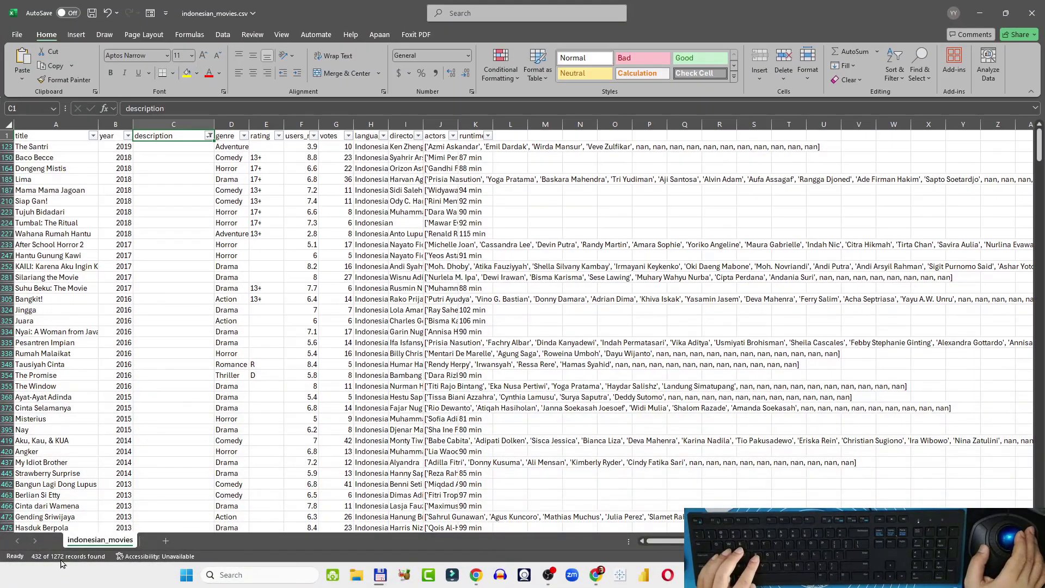
Step: Examine the titles and blank descriptions of the first filtered records, starting with The Santri and Baco Becce
{"action": "left_click", "coordinate": [162, 147]}
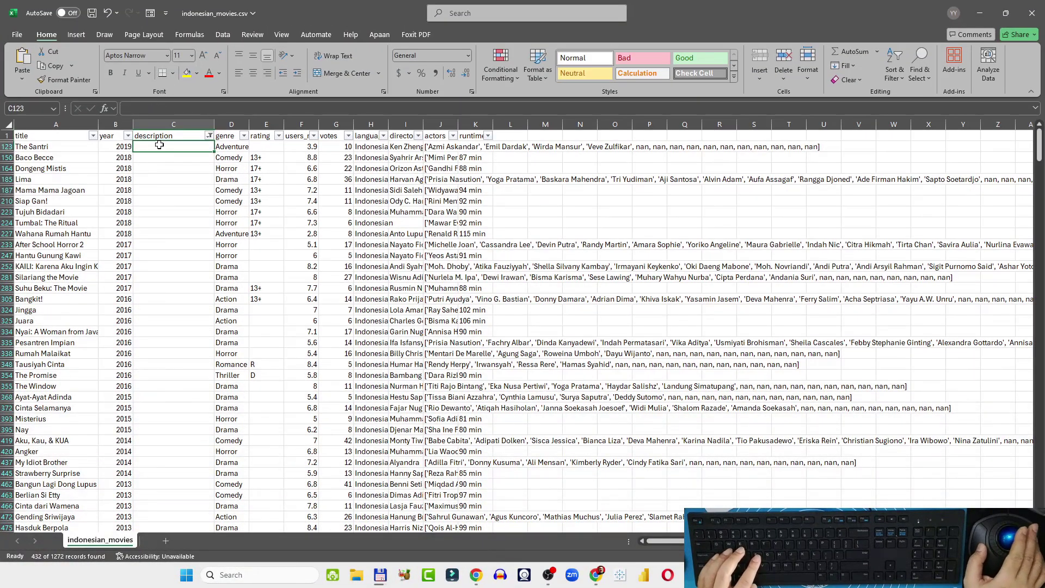
{"action": "key", "text": "Left"}
{"action": "key", "text": "Left"}
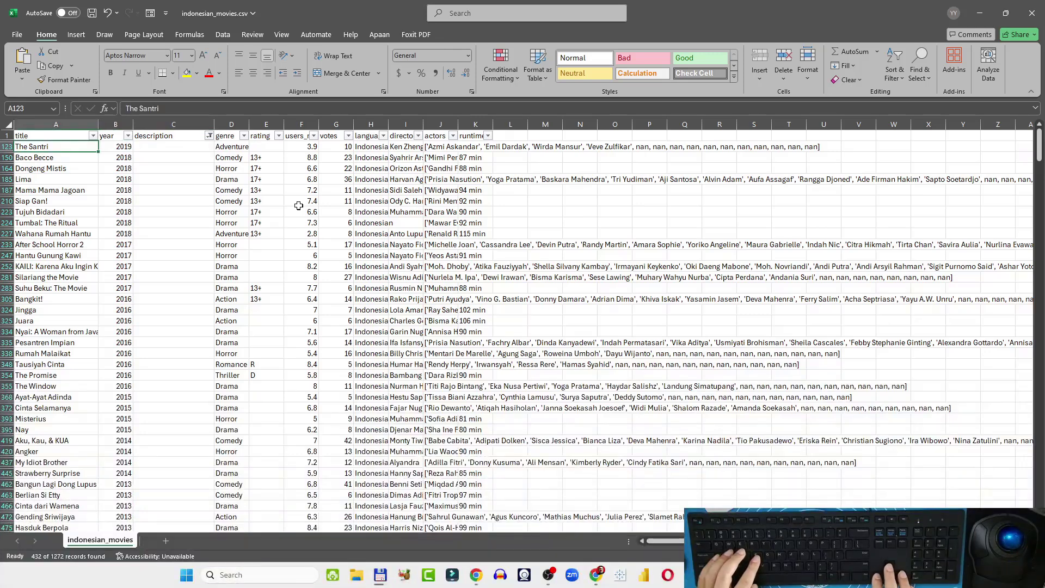
{"action": "key", "text": "Right"}
{"action": "key", "text": "Right"}
{"action": "key", "text": "Left"}
{"action": "key", "text": "Left"}
{"action": "key", "text": "Down"}
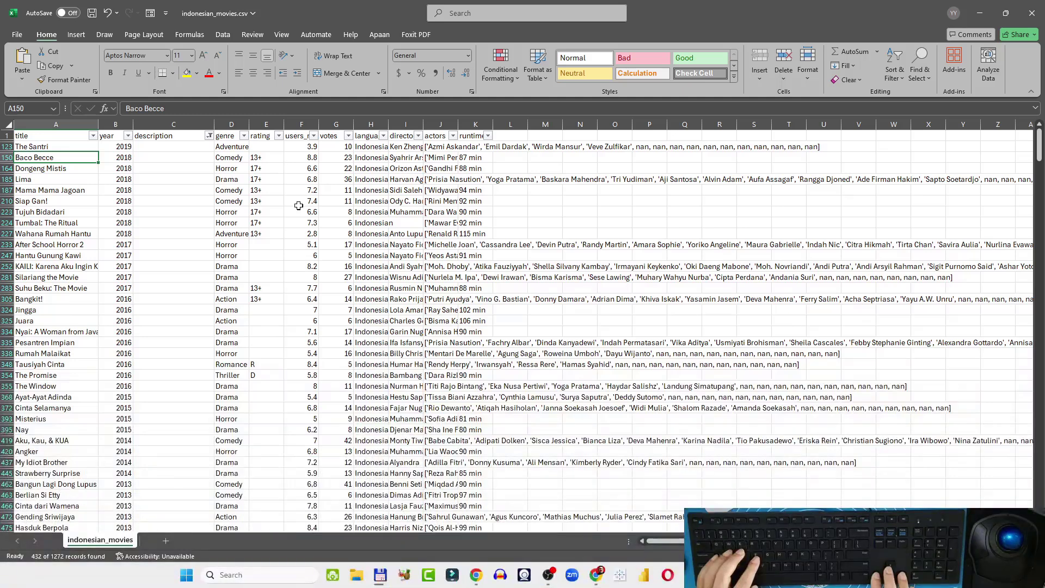
{"action": "key", "text": "Right"}
{"action": "key", "text": "Right"}
{"action": "key", "text": "Down"}
{"action": "key", "text": "Down"}
{"action": "key", "text": "Down"}
{"action": "key", "text": "Down"}
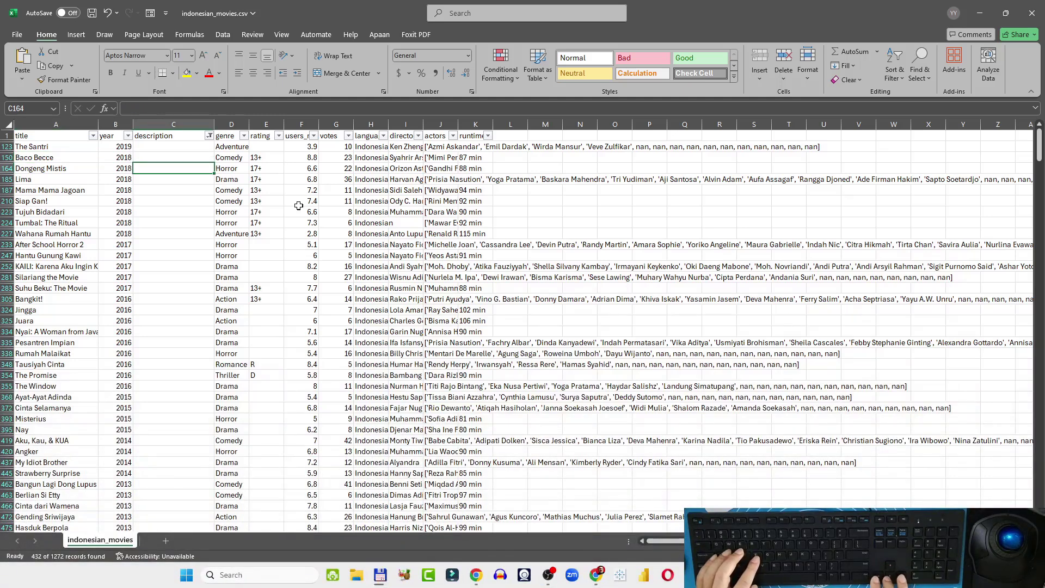
{"action": "key", "text": "ctrl+Up"}
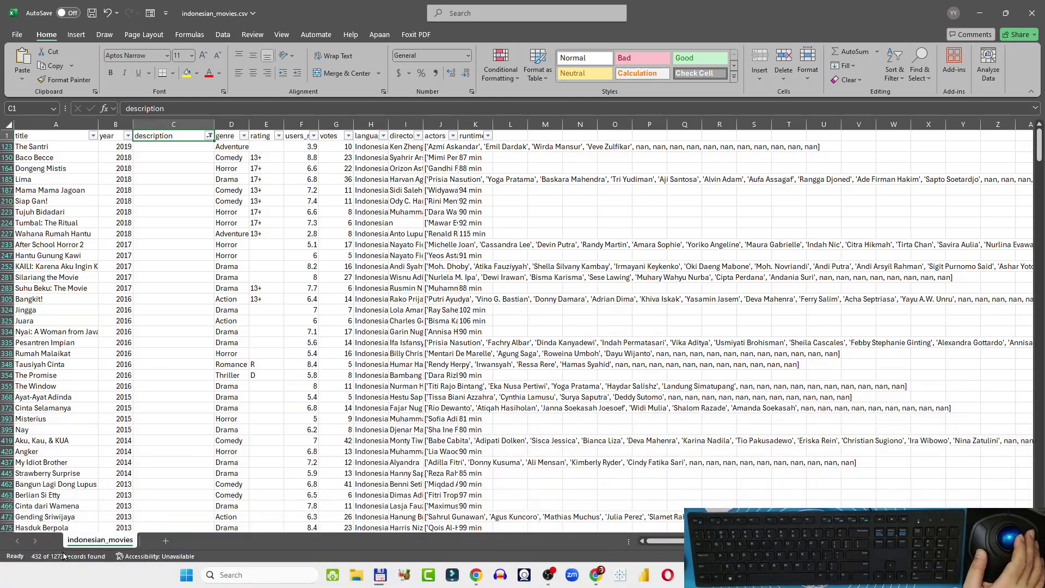
Step: Reset the description filter to include all values so every record is shown
{"action": "left_click", "coordinate": [166, 148]}
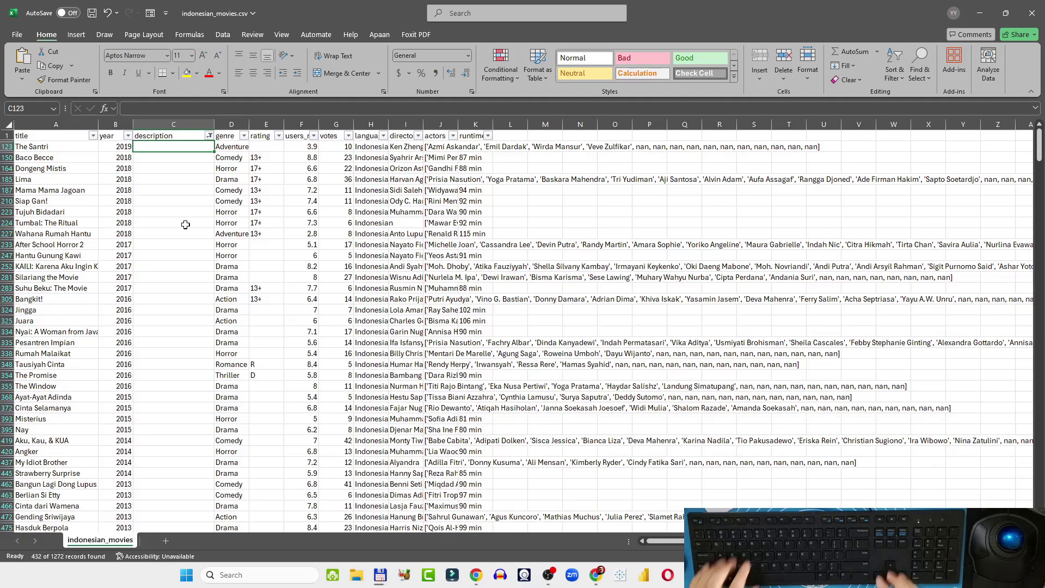
{"action": "key", "text": "ctrl+Up"}
{"action": "key", "text": "alt+Down"}
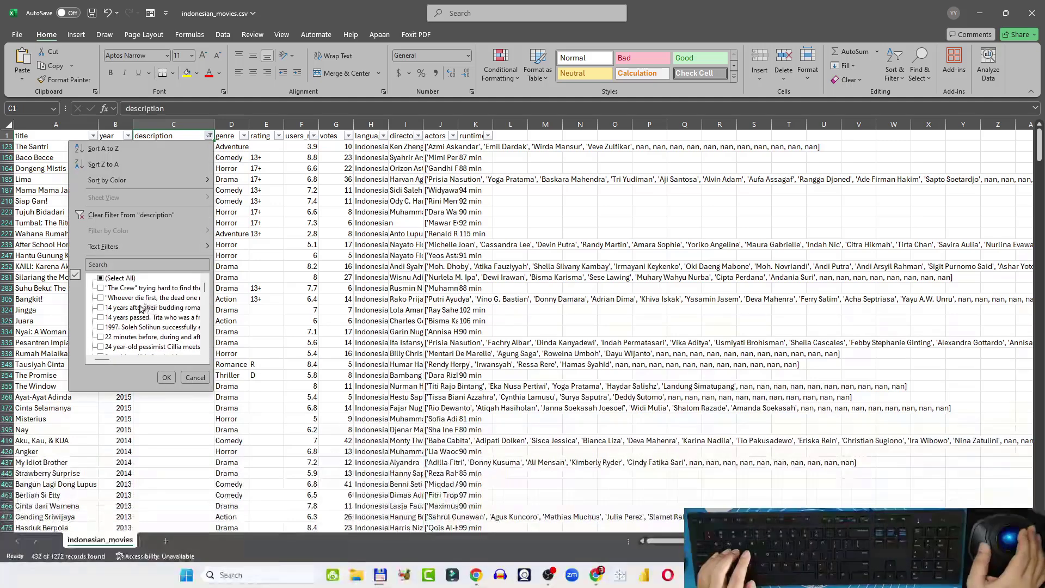
{"action": "left_click", "coordinate": [101, 279]}
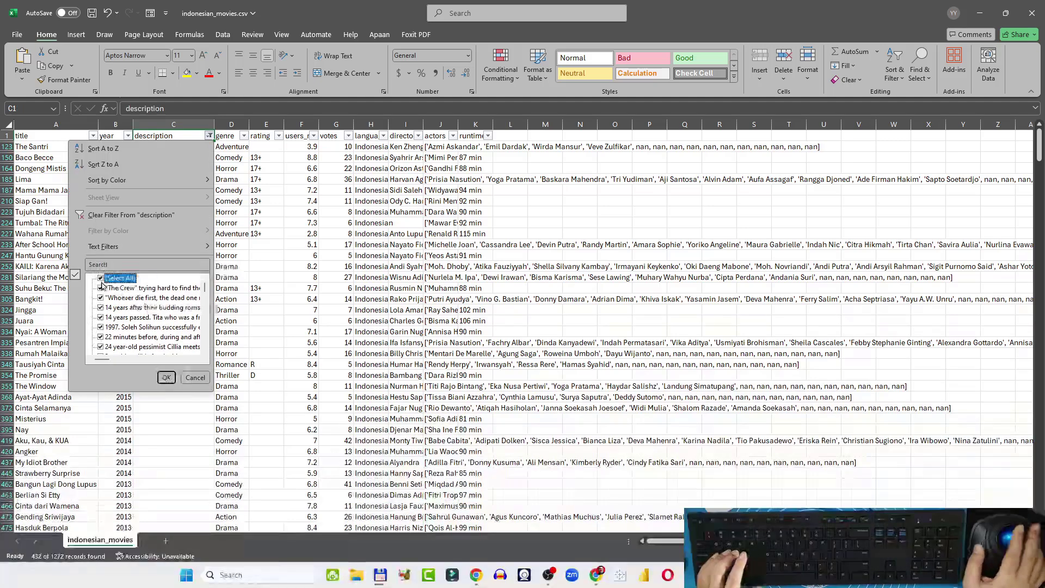
{"action": "left_click", "coordinate": [165, 380]}
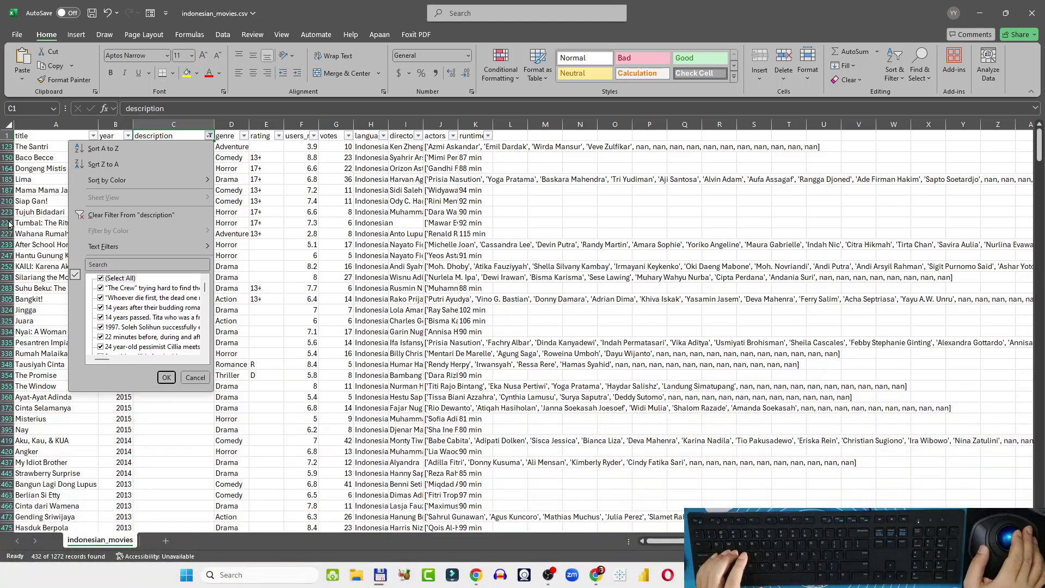
{"action": "left_click", "coordinate": [165, 377]}
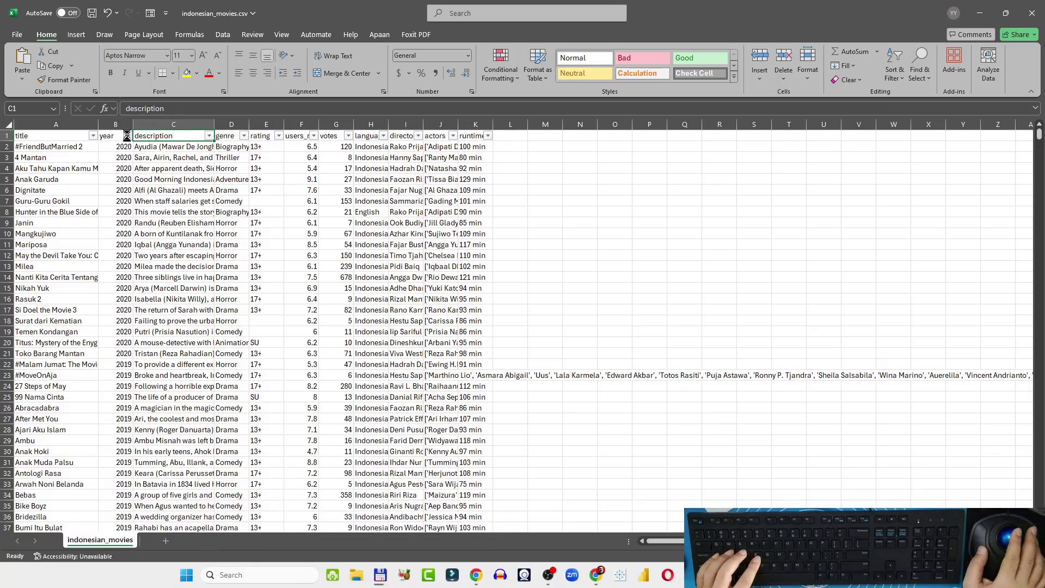
Step: Filter the year column to show only movies from 1926
{"action": "left_click", "coordinate": [127, 137]}
{"action": "left_click", "coordinate": [33, 281]}
{"action": "left_click", "coordinate": [34, 288]}
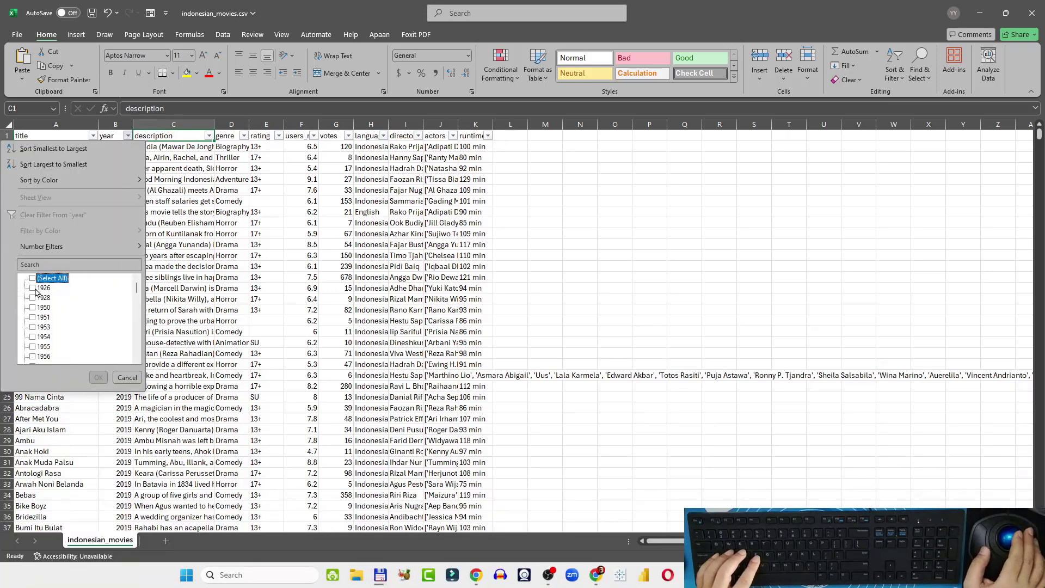
{"action": "left_click", "coordinate": [97, 377]}
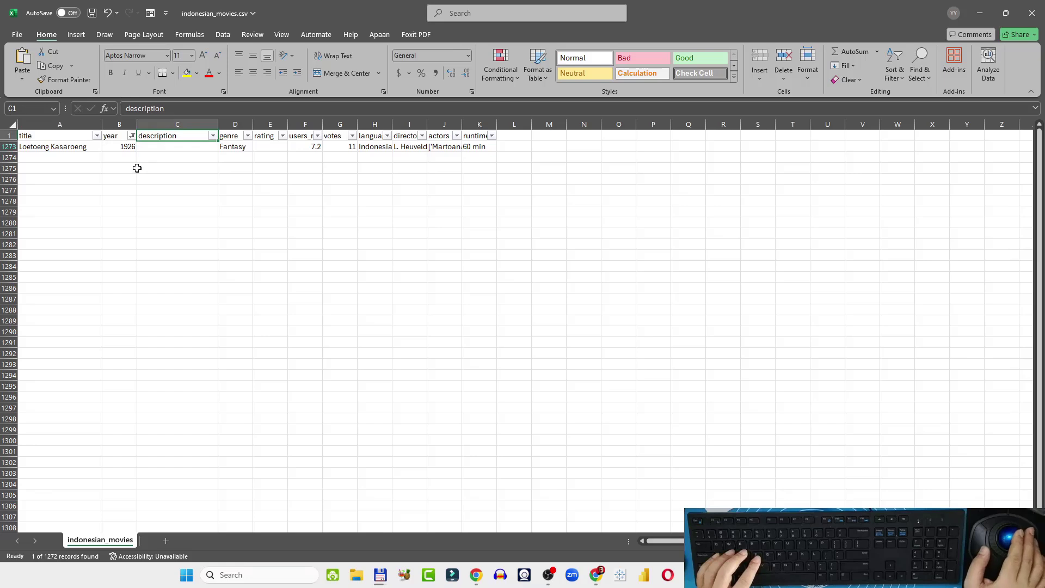
Step: Reset the year filter to include all years
{"action": "left_click", "coordinate": [132, 136]}
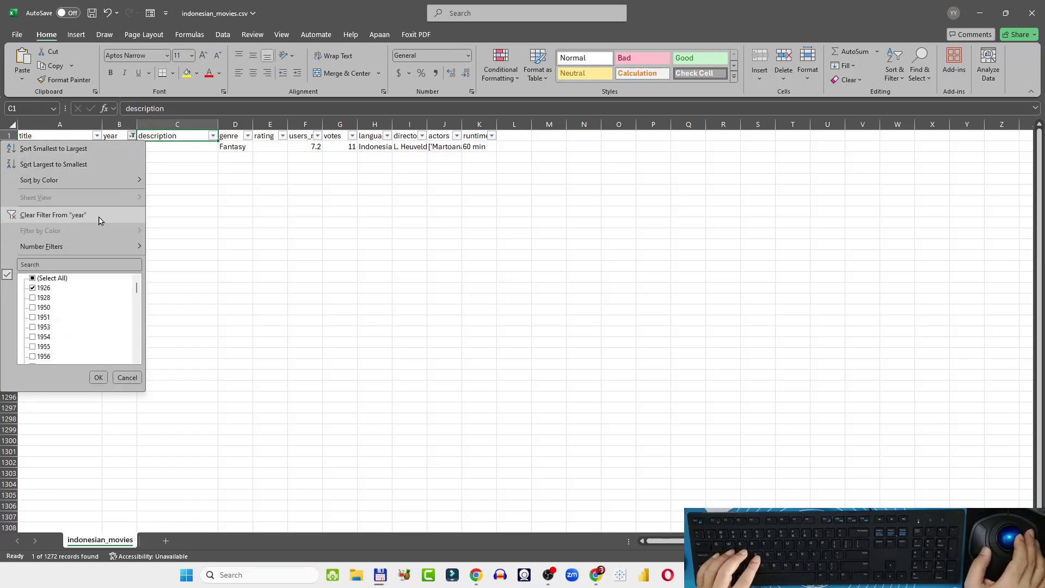
{"action": "left_click", "coordinate": [34, 278]}
{"action": "left_click", "coordinate": [98, 377]}
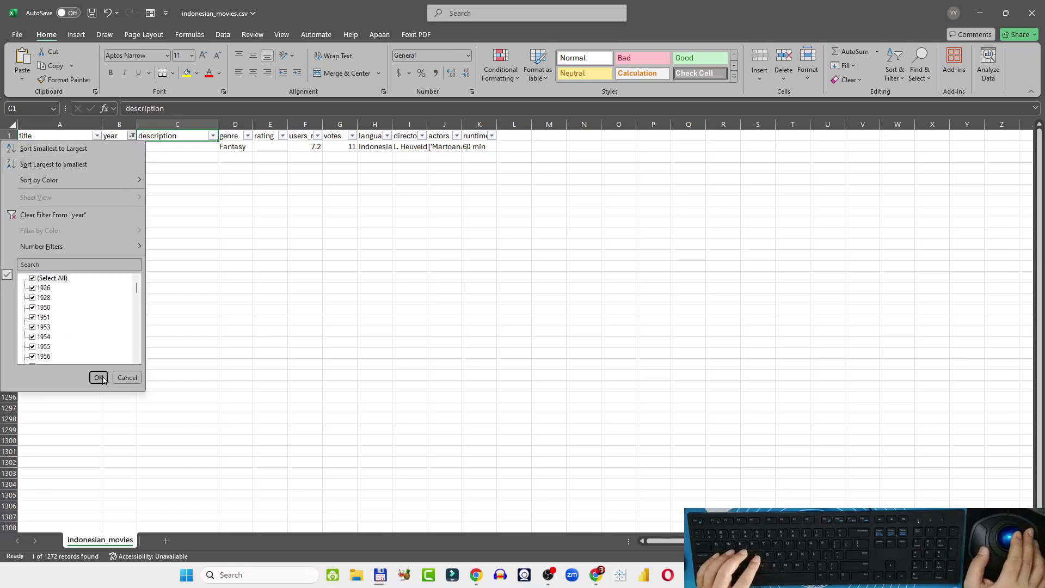
Step: Filter the year column to show only movies from 2020
{"action": "left_click", "coordinate": [127, 136]}
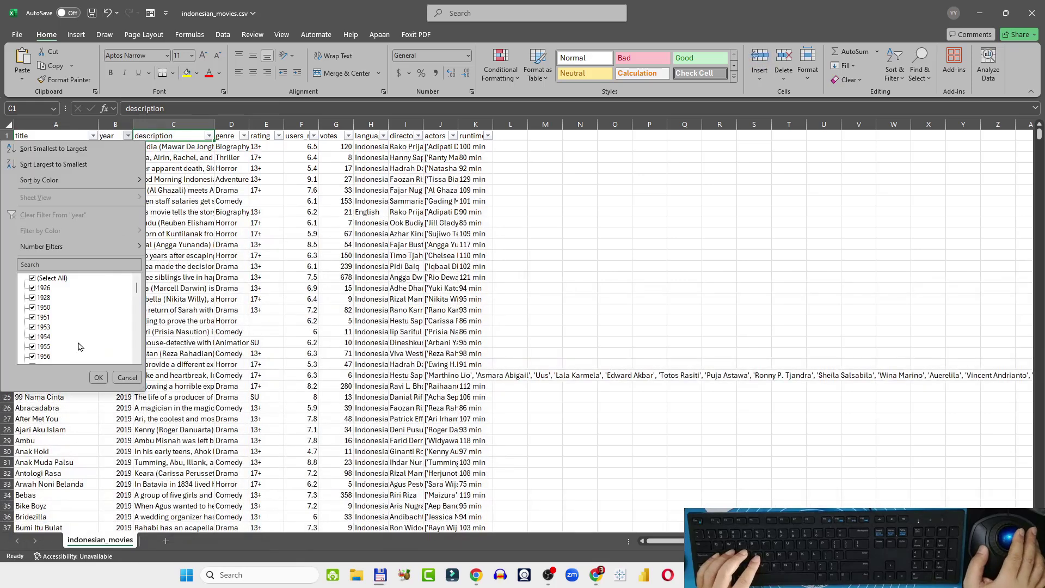
{"action": "left_click", "coordinate": [55, 279]}
{"action": "left_click_drag", "start_coordinate": [137, 289], "coordinate": [140, 368]}
{"action": "left_click", "coordinate": [32, 357]}
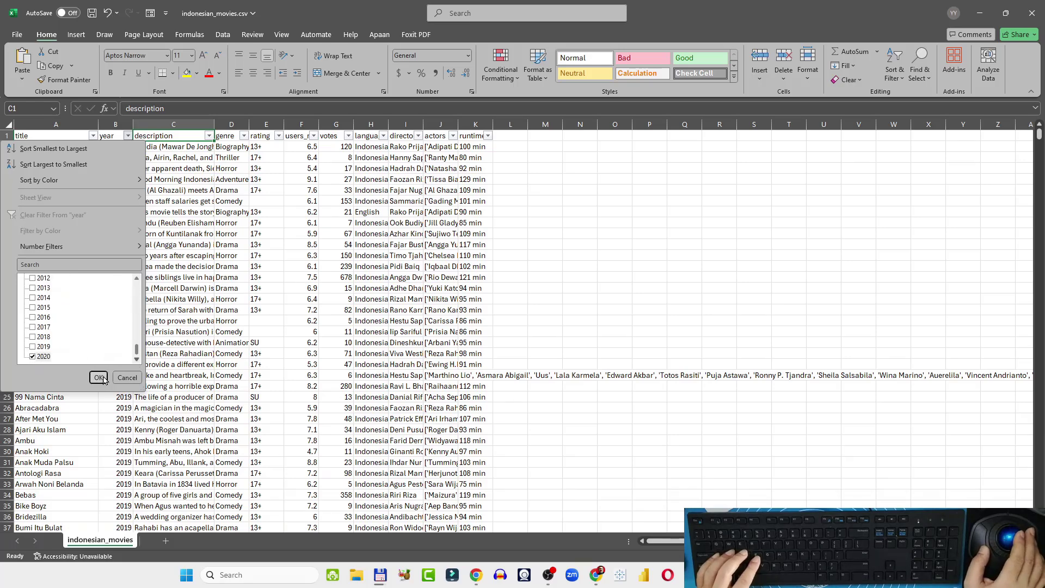
{"action": "left_click", "coordinate": [102, 376]}
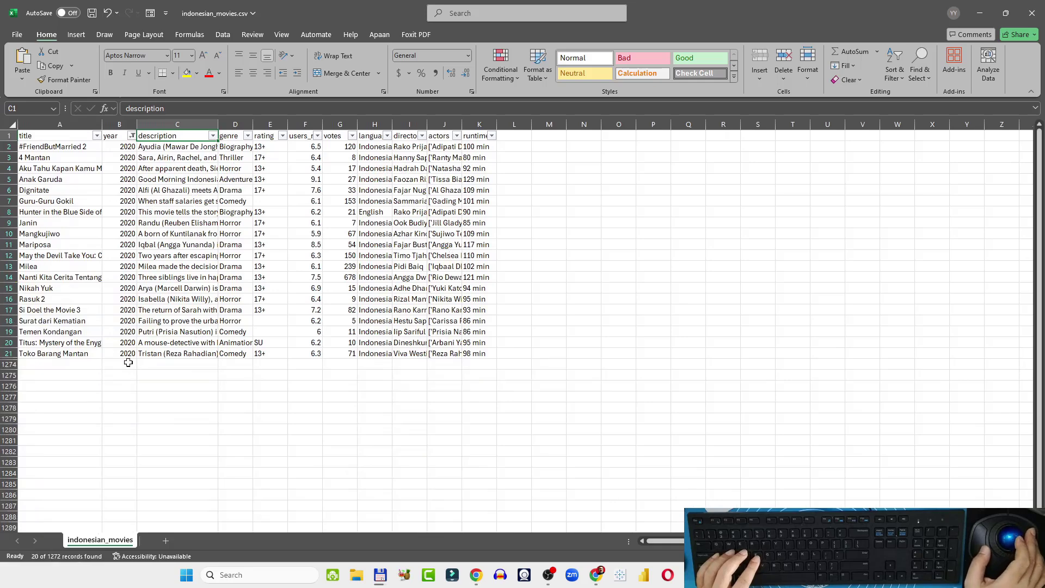
Step: Filter the rating column to show only the 2020 movies with blank ratings
{"action": "left_click", "coordinate": [282, 136]}
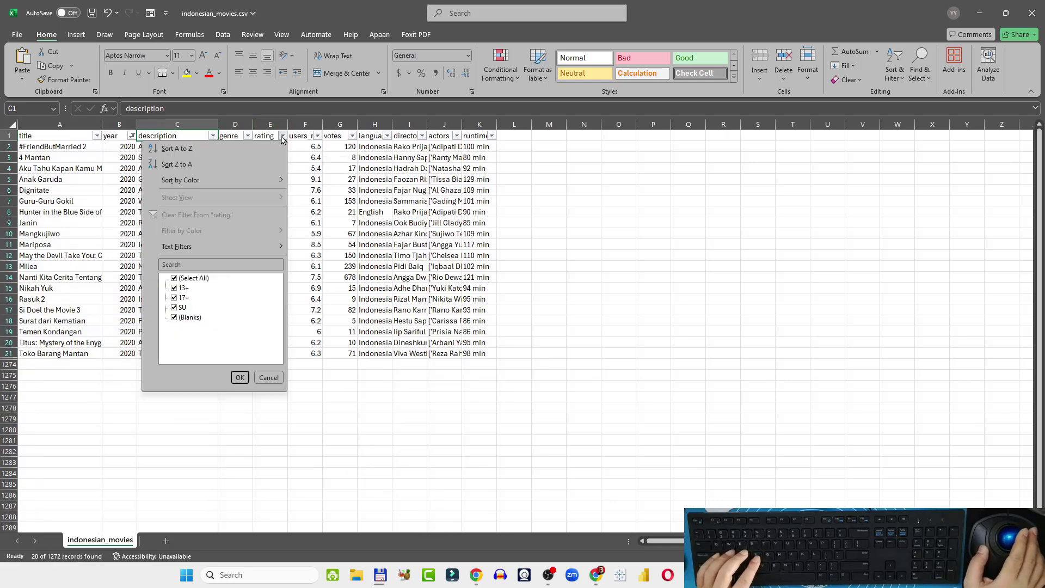
{"action": "left_click", "coordinate": [175, 279]}
{"action": "left_click", "coordinate": [175, 318]}
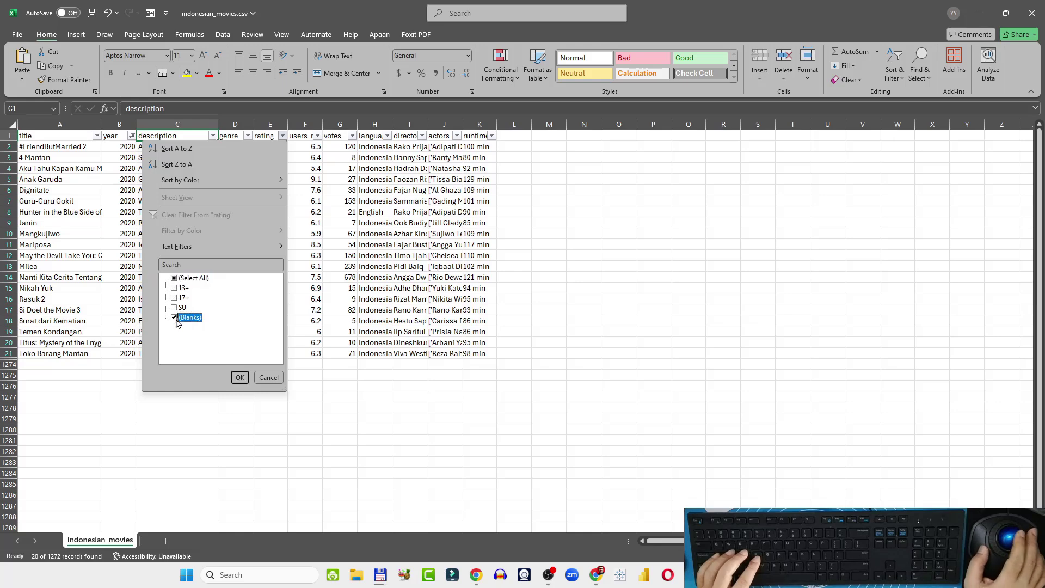
{"action": "left_click", "coordinate": [239, 377]}
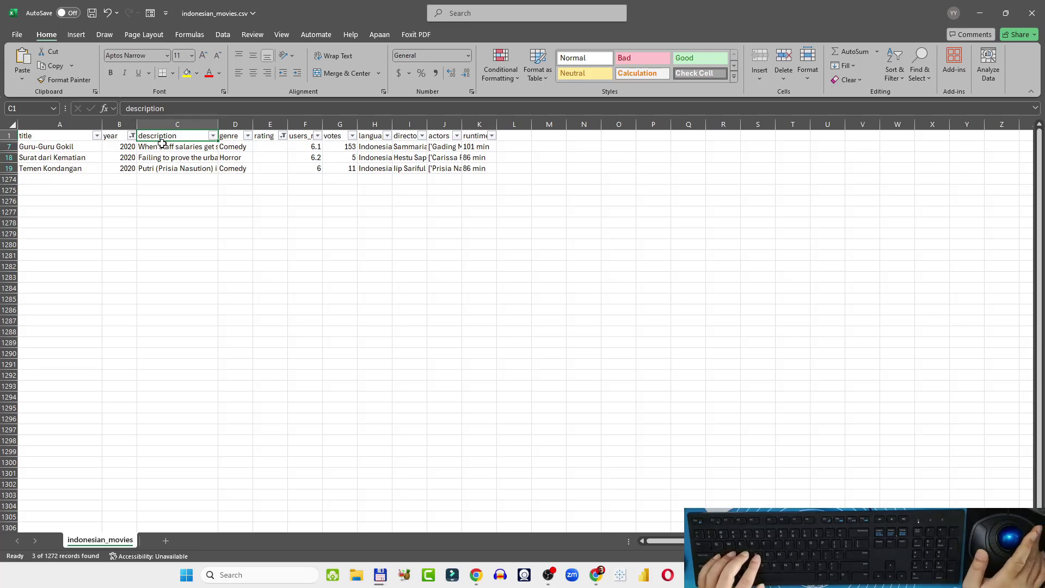
Step: Clear all column filters by turning the heading filters off, and turn them back on for the whole table
{"action": "key", "text": "alt+d"}
{"action": "key", "text": "f"}
{"action": "key", "text": "f"}
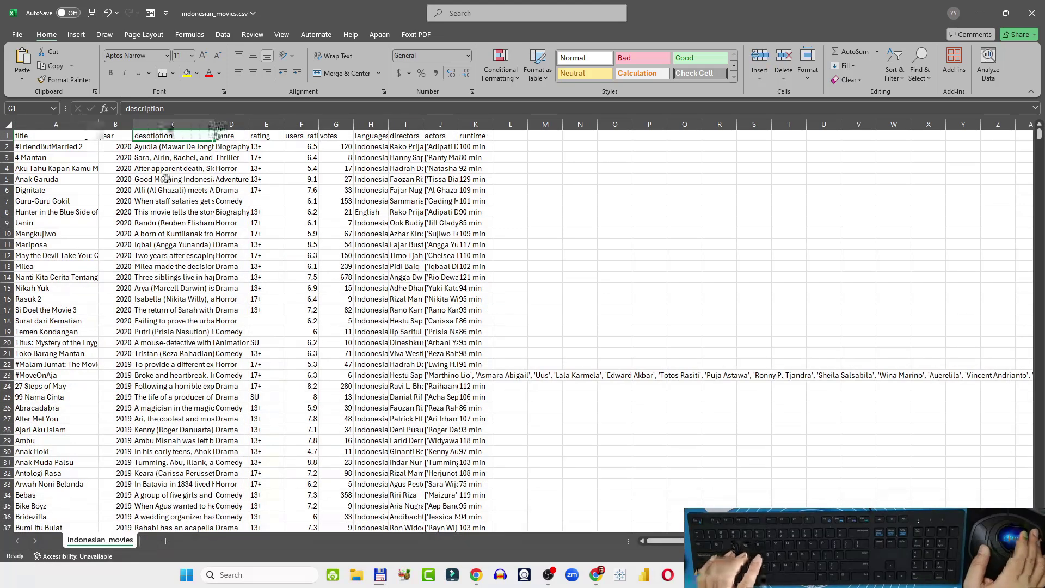
{"action": "key", "text": "alt+d"}
{"action": "key", "text": "f"}
{"action": "key", "text": "f"}
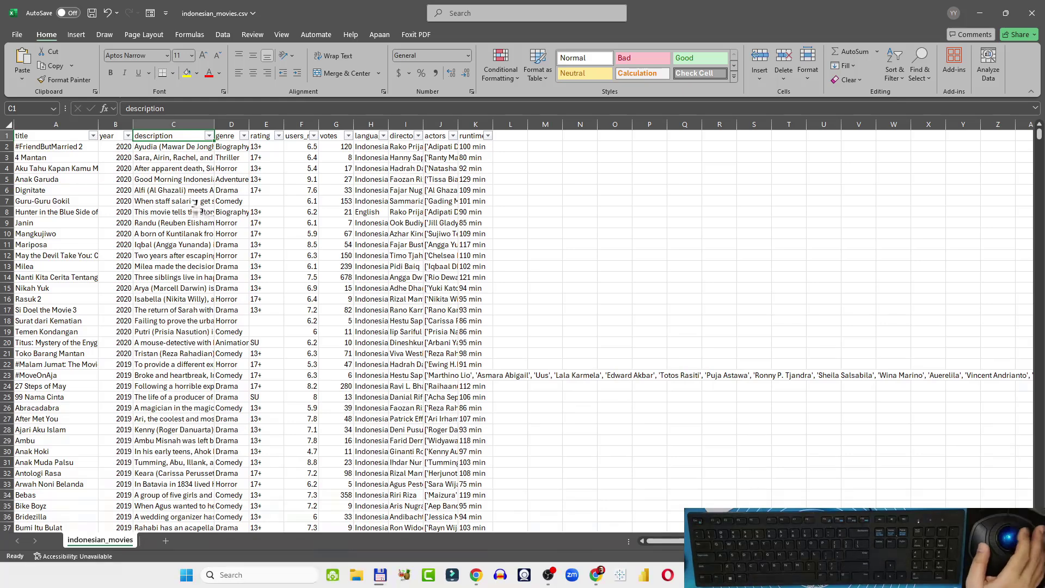
Step: Review the values offered by the year and genre heading filters, including blank genres, keeping all values included
{"action": "left_click", "coordinate": [128, 136]}
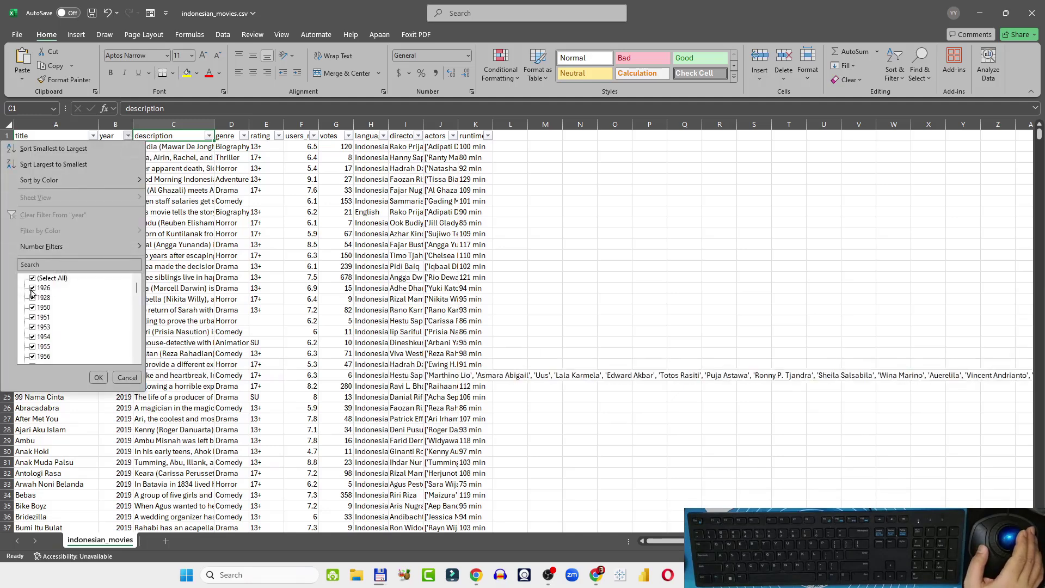
{"action": "left_click", "coordinate": [127, 378]}
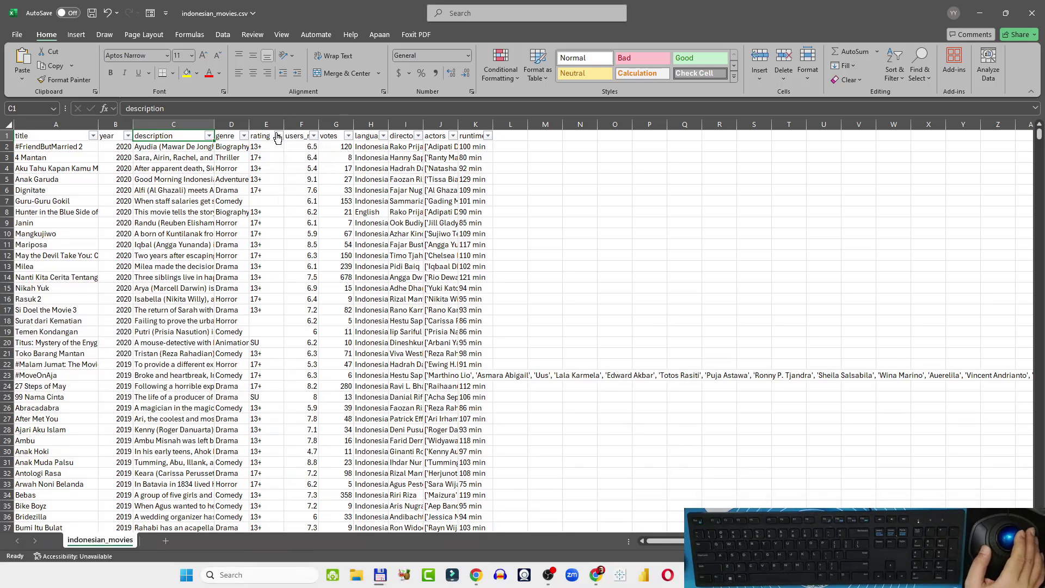
{"action": "left_click", "coordinate": [245, 136]}
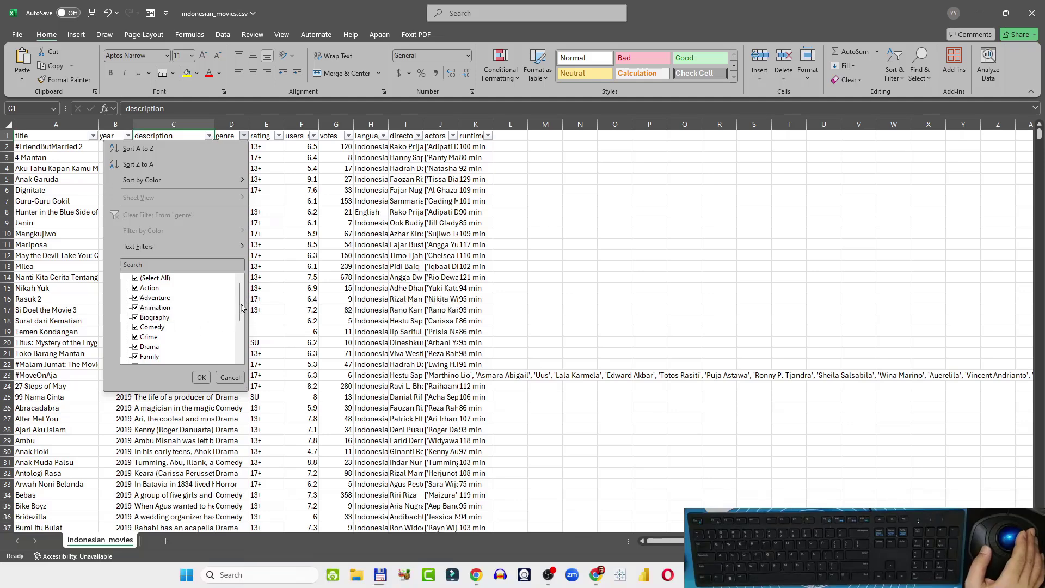
{"action": "left_click_drag", "start_coordinate": [240, 308], "coordinate": [241, 344]}
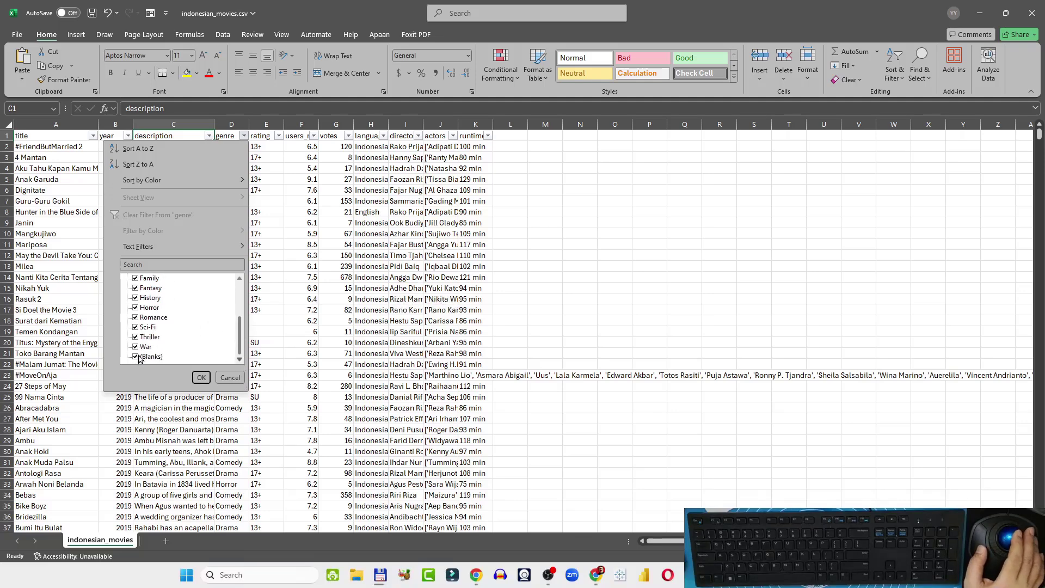
{"action": "left_click", "coordinate": [201, 377]}
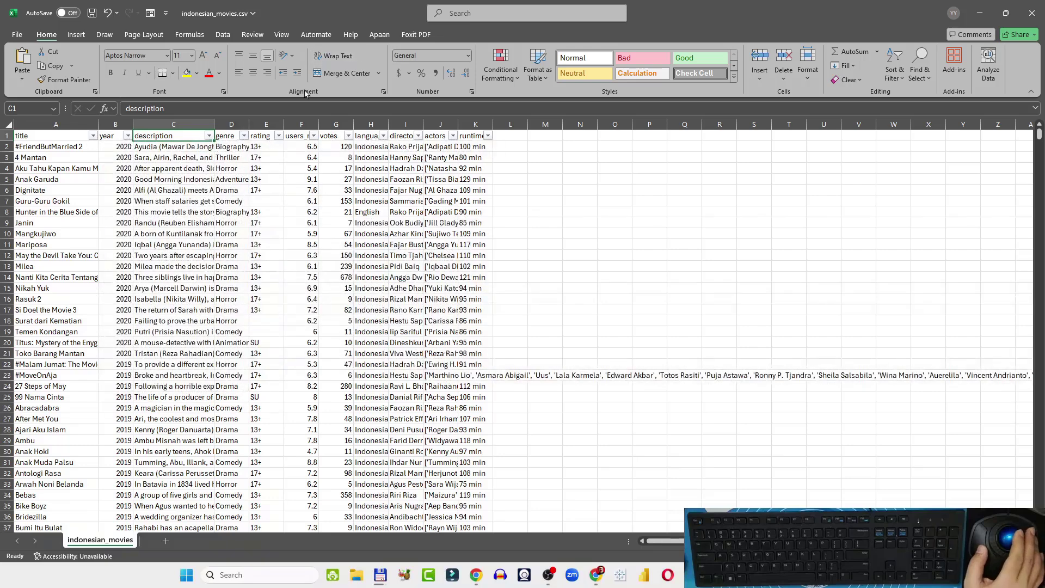
Step: Review all values in the rating heading filter, down to the blanks, without applying a filter
{"action": "left_click", "coordinate": [278, 135]}
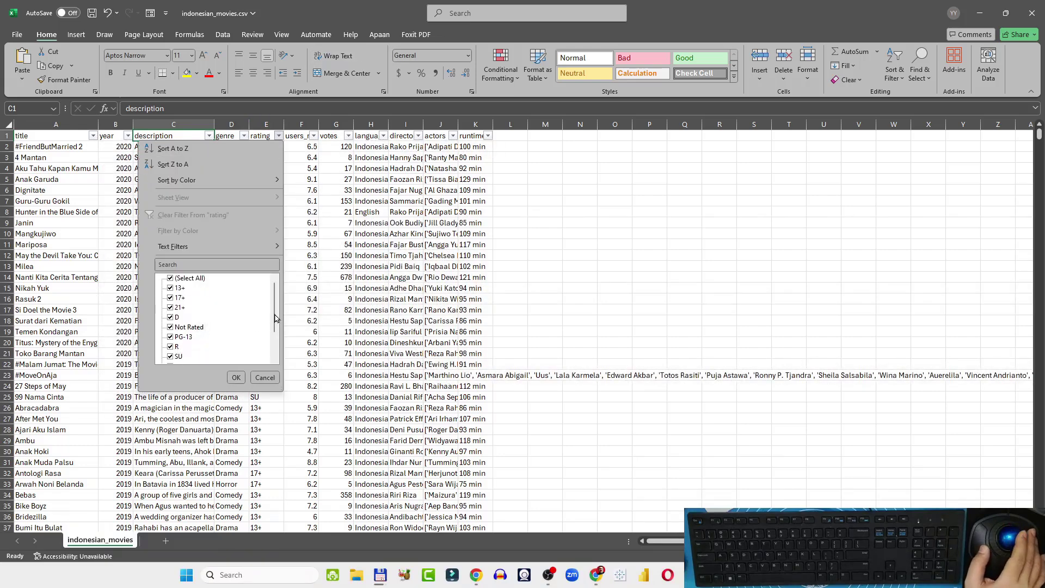
{"action": "left_click_drag", "start_coordinate": [278, 319], "coordinate": [279, 339]}
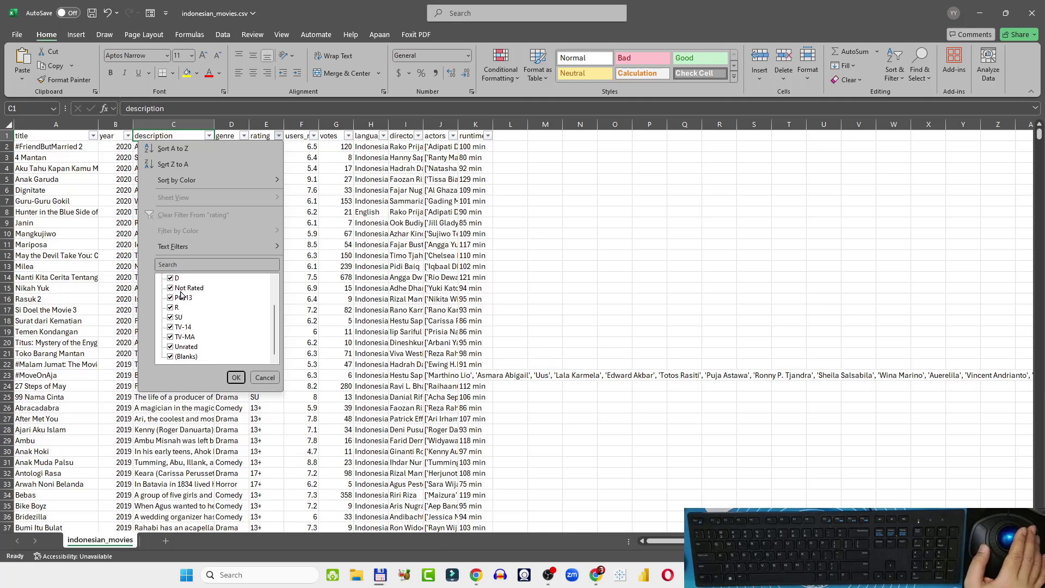
{"action": "left_click", "coordinate": [265, 377]}
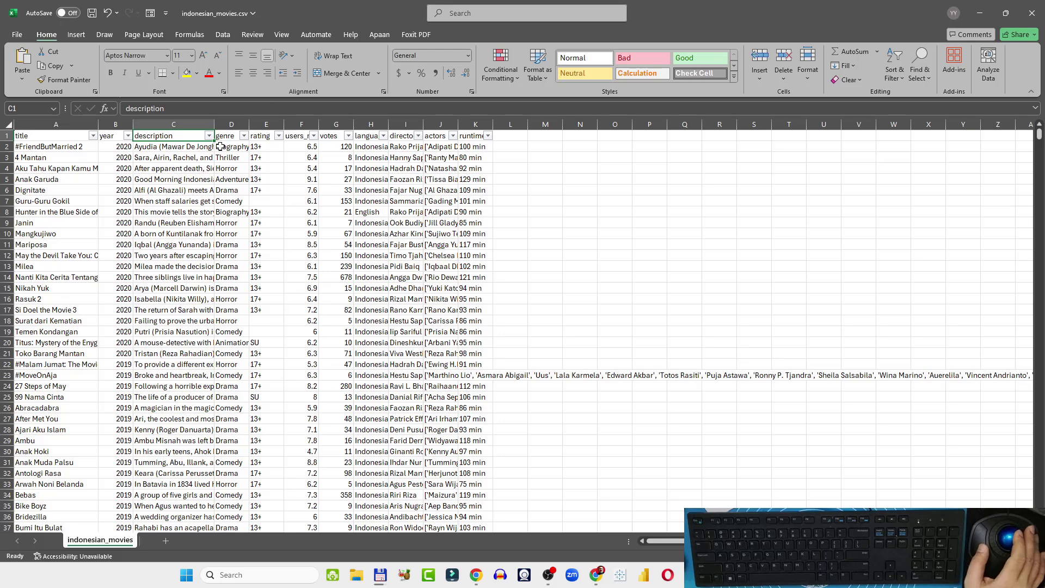
Step: Filter the users_rating column to show only movies rated 1.2, and select the movie title to read it in full
{"action": "left_click", "coordinate": [314, 136]}
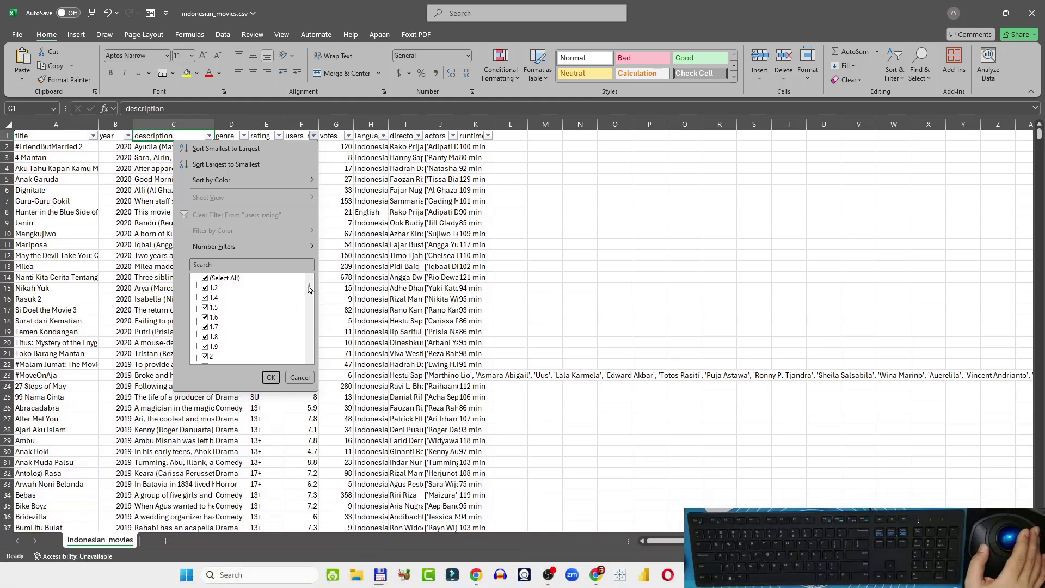
{"action": "mouse_move", "coordinate": [308, 288]}
{"action": "left_mouse_down"}
{"action": "mouse_move", "coordinate": [305, 374]}
{"action": "mouse_move", "coordinate": [313, 281]}
{"action": "left_mouse_up"}
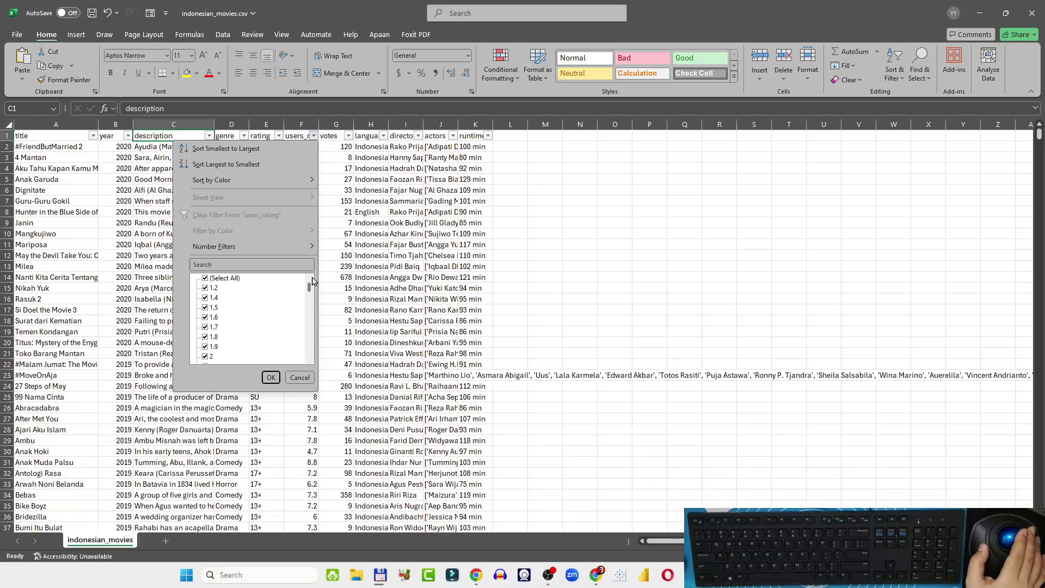
{"action": "left_click", "coordinate": [206, 278]}
{"action": "left_click", "coordinate": [205, 288]}
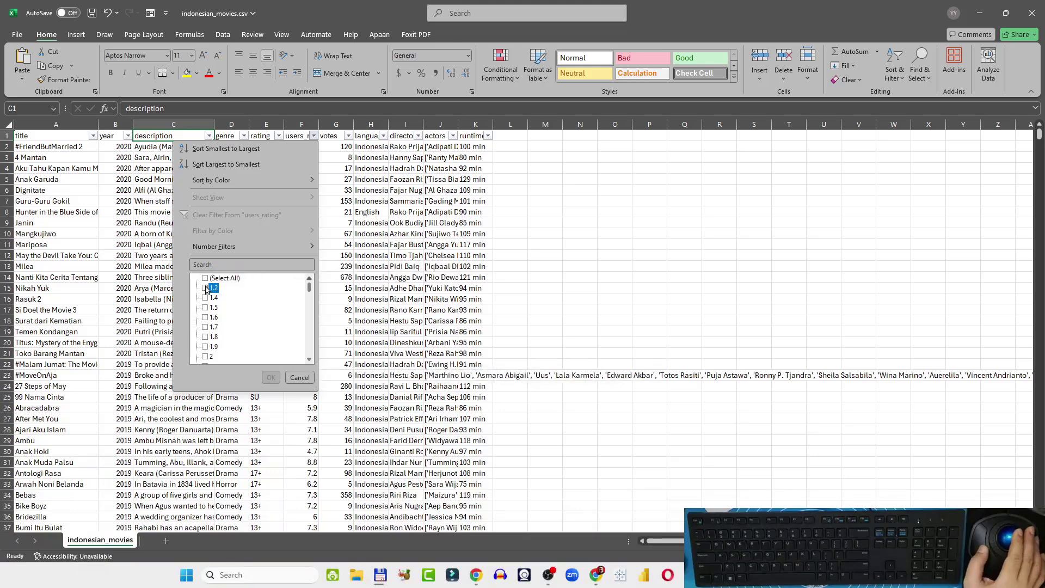
{"action": "left_click", "coordinate": [271, 377]}
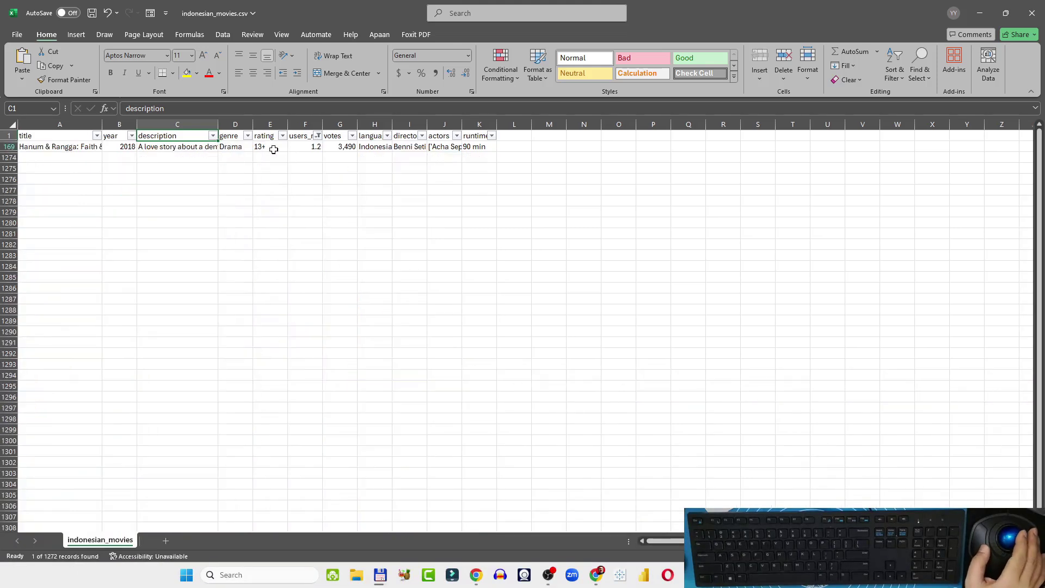
{"action": "left_click", "coordinate": [51, 145]}
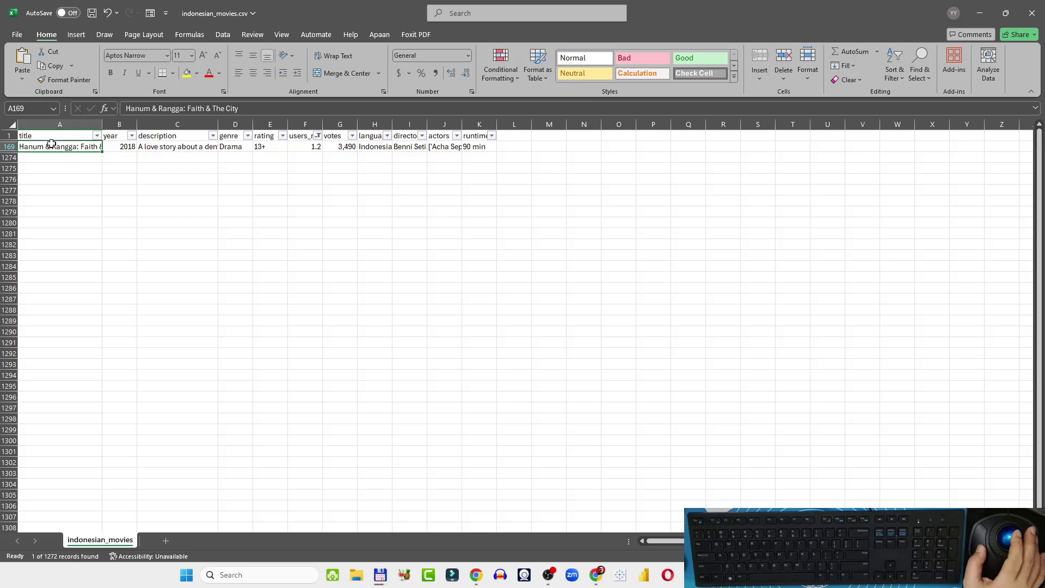
Step: Change the users_rating filter to show only movies rated 9.4, and select the movie title to read it in full
{"action": "left_click", "coordinate": [318, 136]}
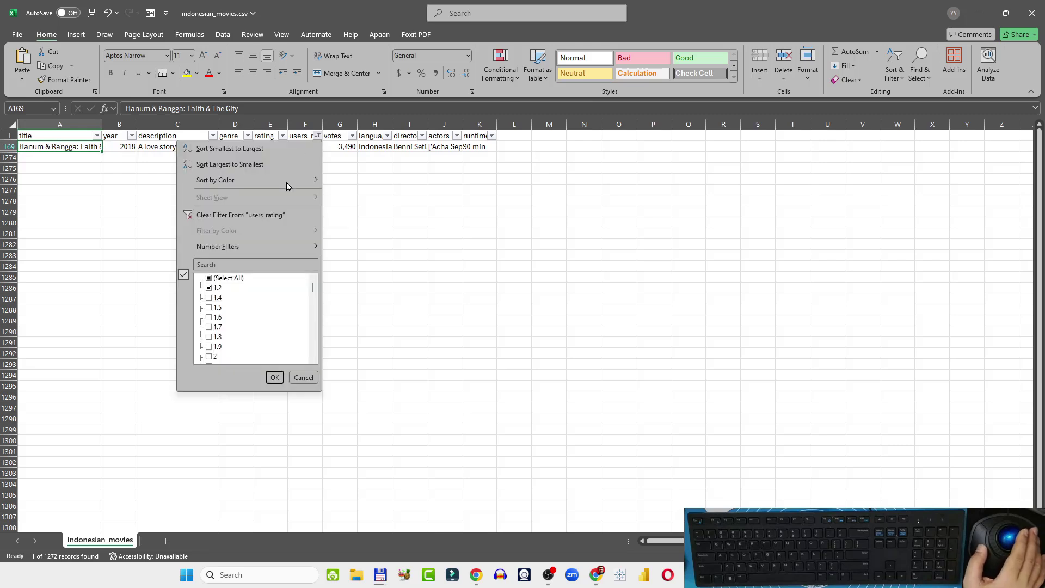
{"action": "left_click", "coordinate": [212, 280]}
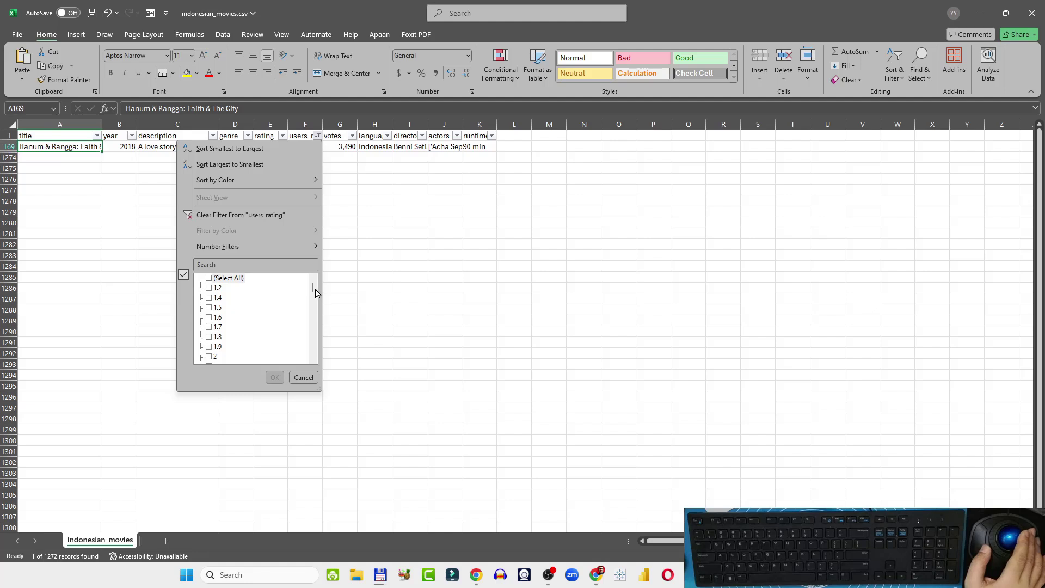
{"action": "left_click_drag", "start_coordinate": [313, 294], "coordinate": [305, 367]}
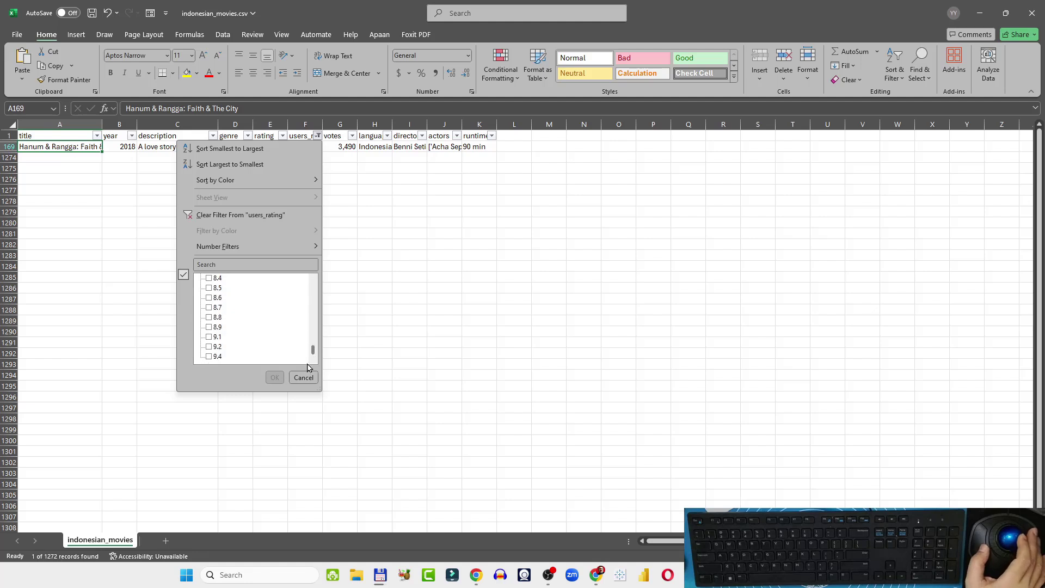
{"action": "left_click", "coordinate": [210, 358]}
{"action": "left_click", "coordinate": [275, 378]}
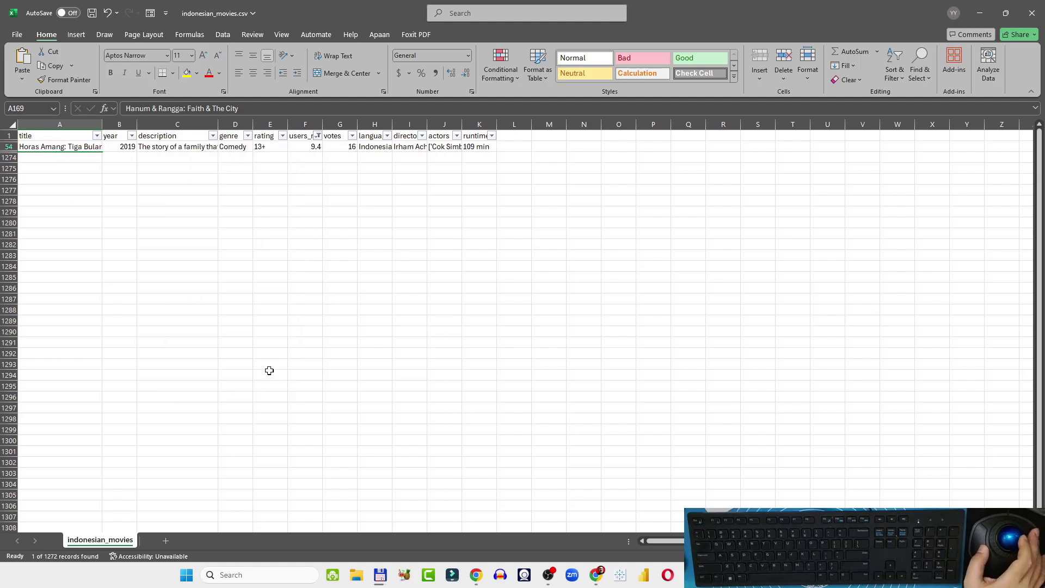
{"action": "left_click", "coordinate": [59, 145]}
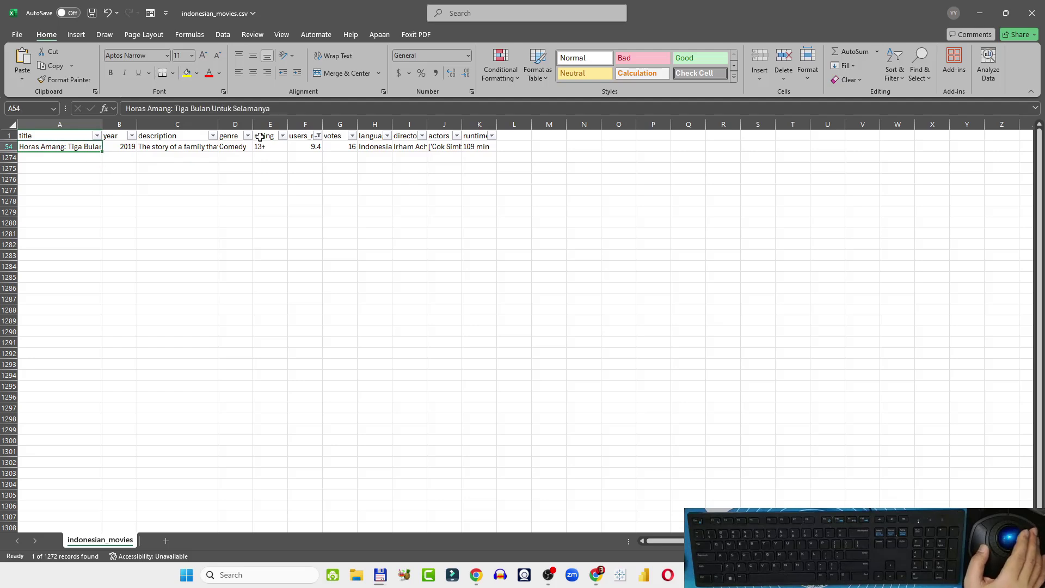
Step: Reset the users_rating filter to include all values so every movie is shown
{"action": "left_click", "coordinate": [318, 137]}
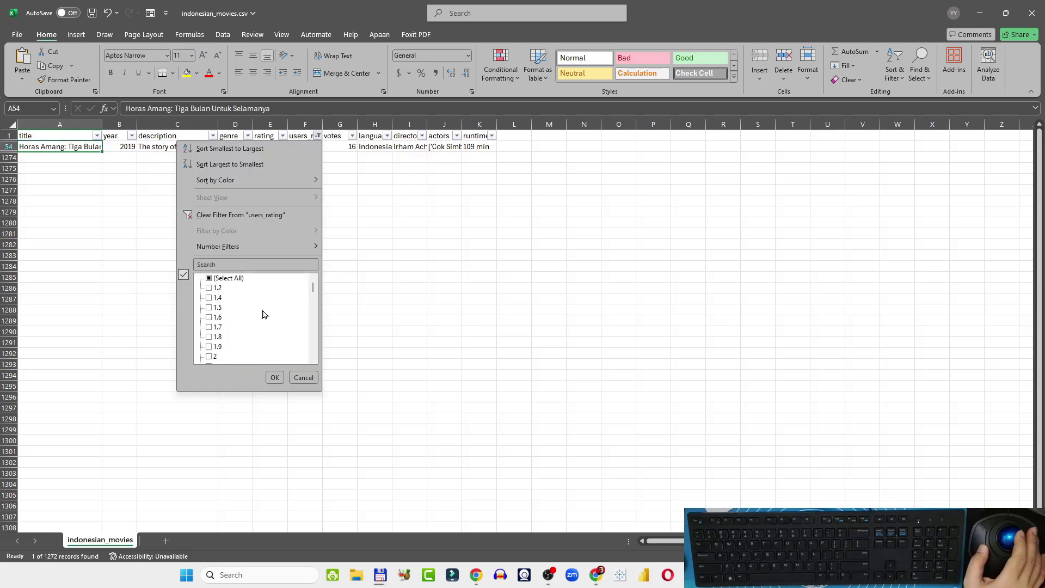
{"action": "left_click", "coordinate": [209, 279]}
{"action": "left_click", "coordinate": [275, 378]}
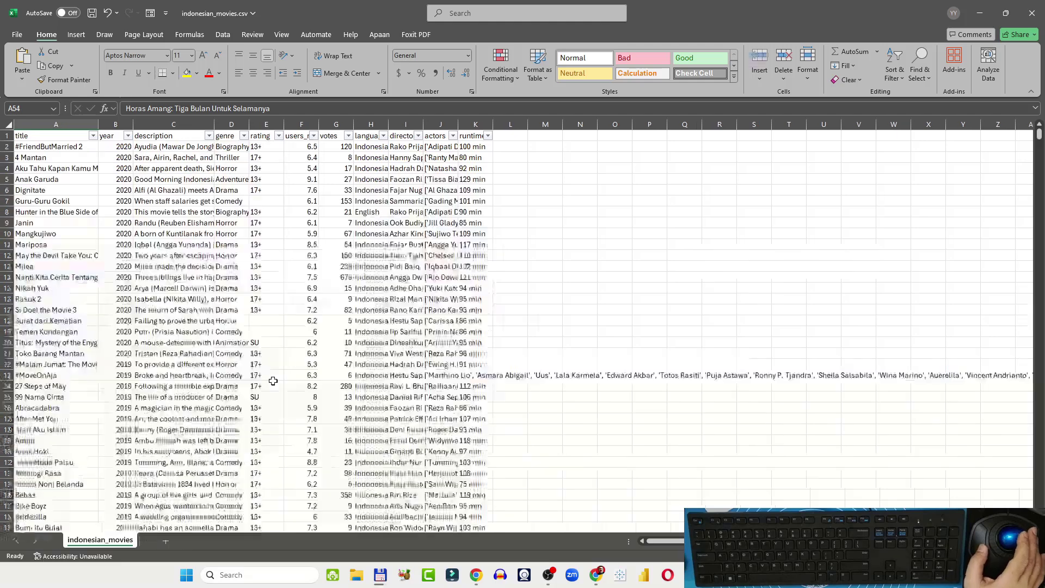
Step: Examine the votes and users_rating columns by comparing their headings and the values of the first two movies
{"action": "left_click", "coordinate": [334, 138]}
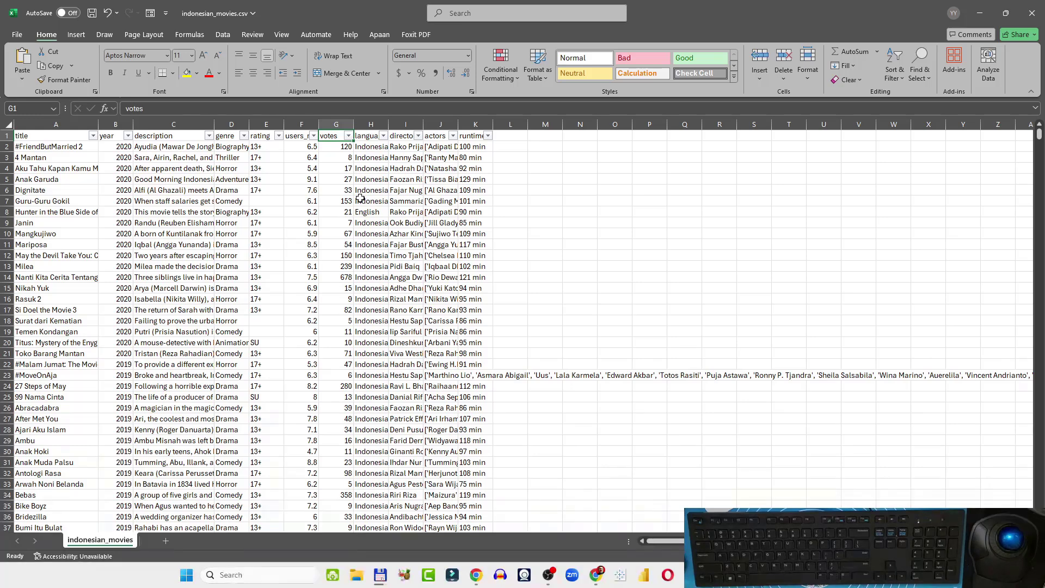
{"action": "key", "text": "Left"}
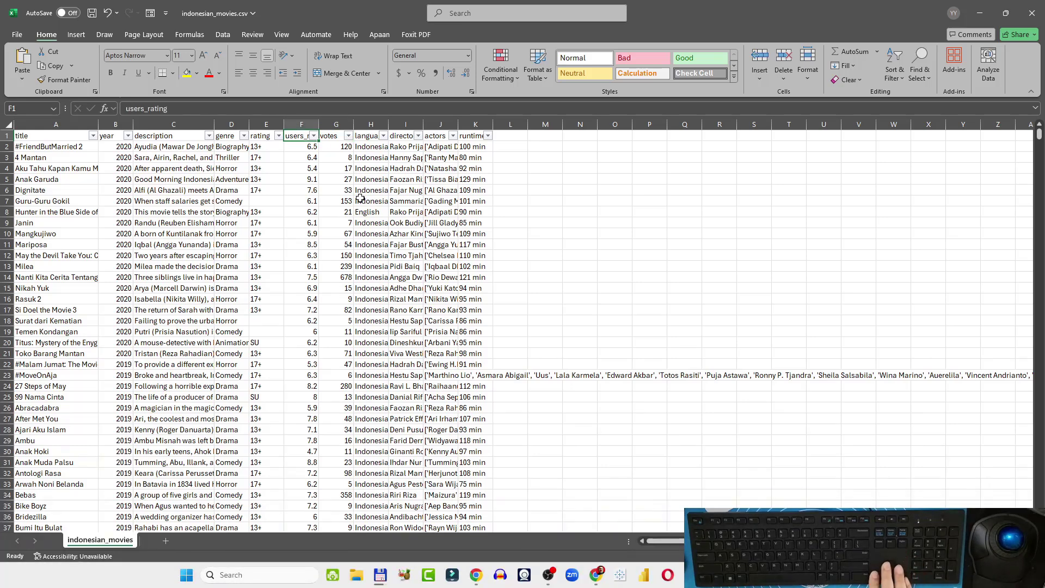
{"action": "key", "text": "Down"}
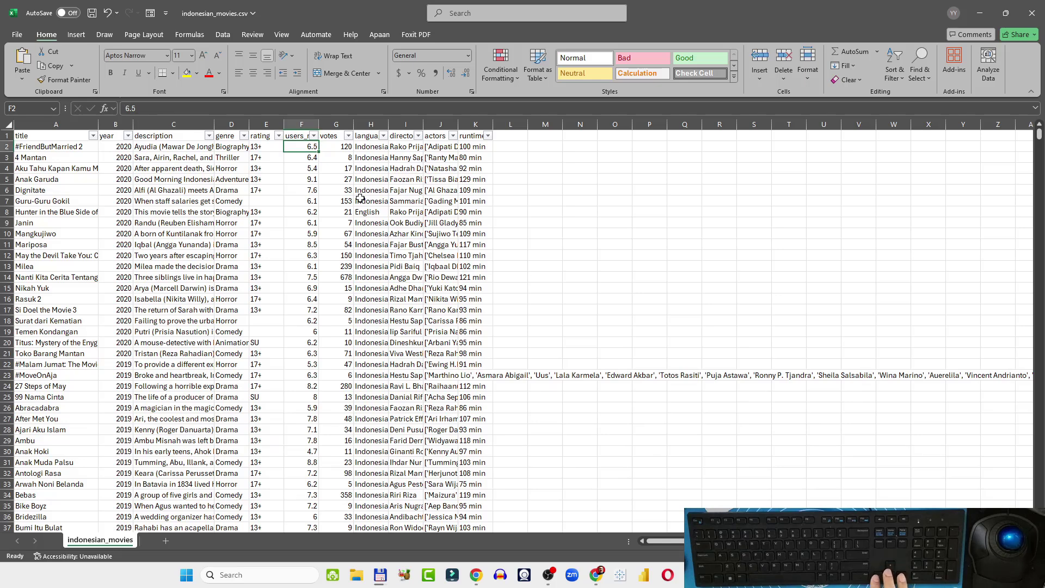
{"action": "key", "text": "Up"}
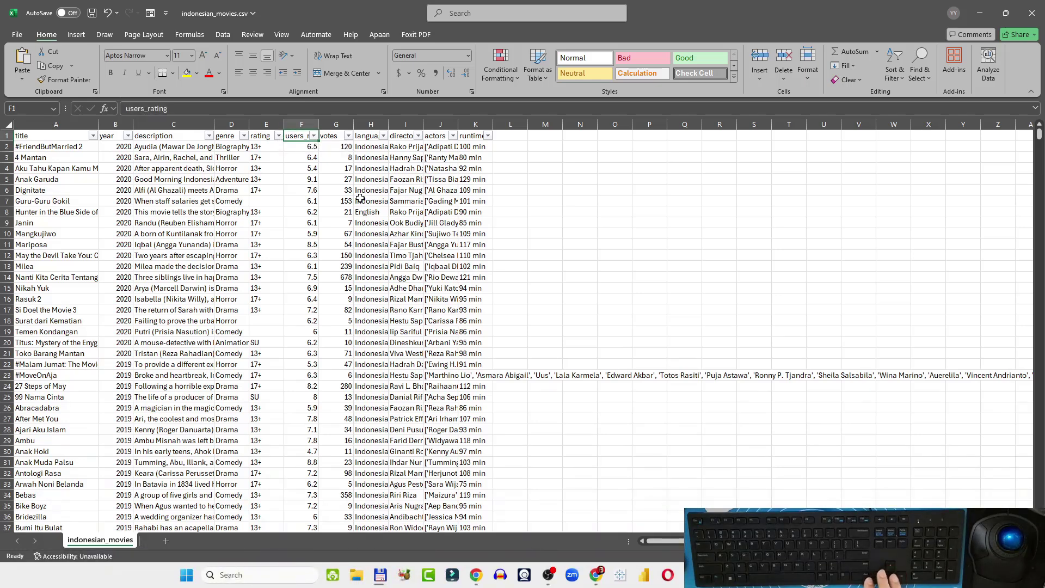
{"action": "key", "text": "Down"}
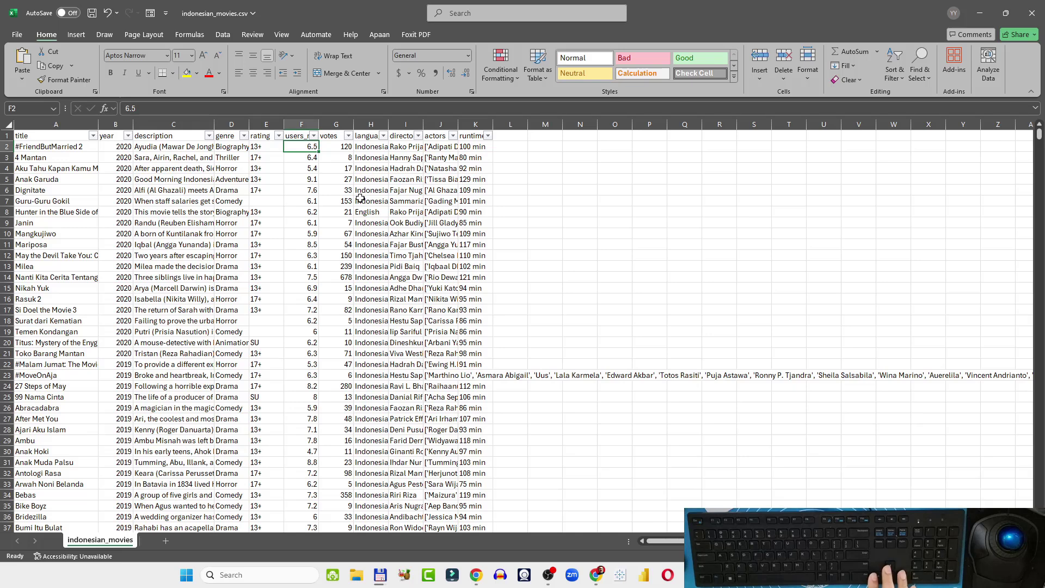
{"action": "key", "text": "Right"}
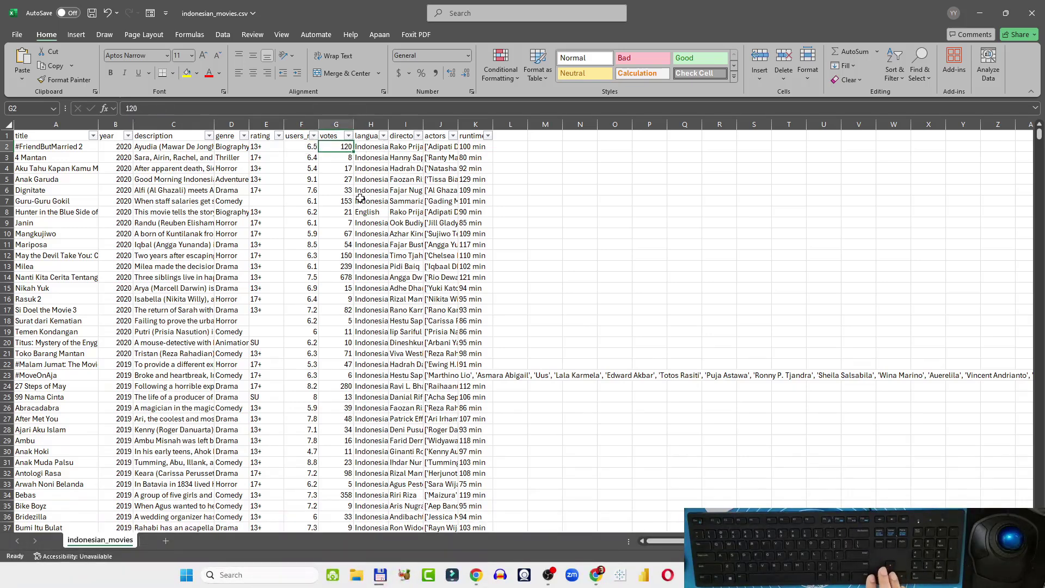
{"action": "key", "text": "Down"}
{"action": "key", "text": "Up"}
{"action": "key", "text": "Down"}
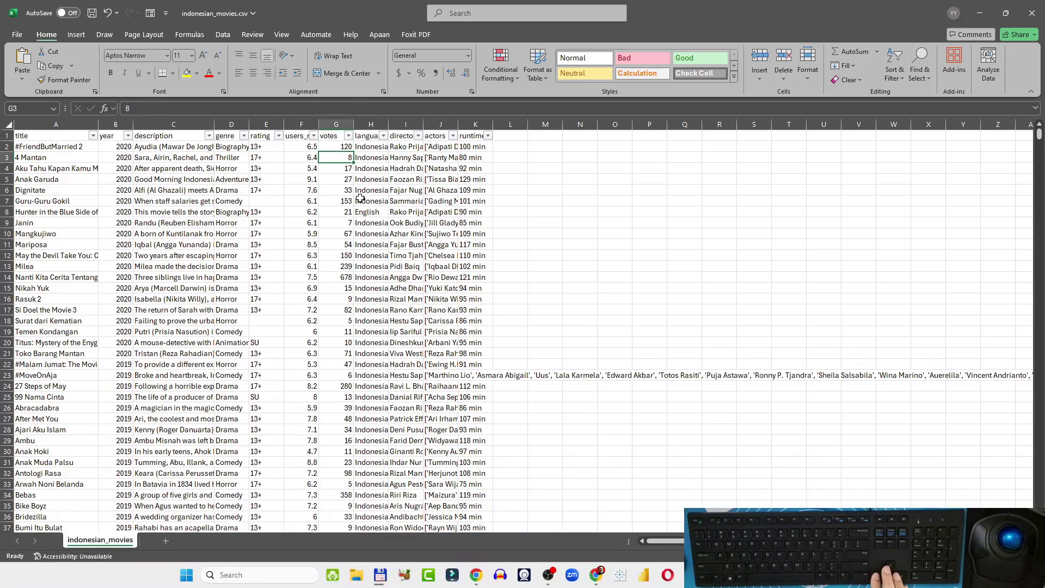
{"action": "key", "text": "Left"}
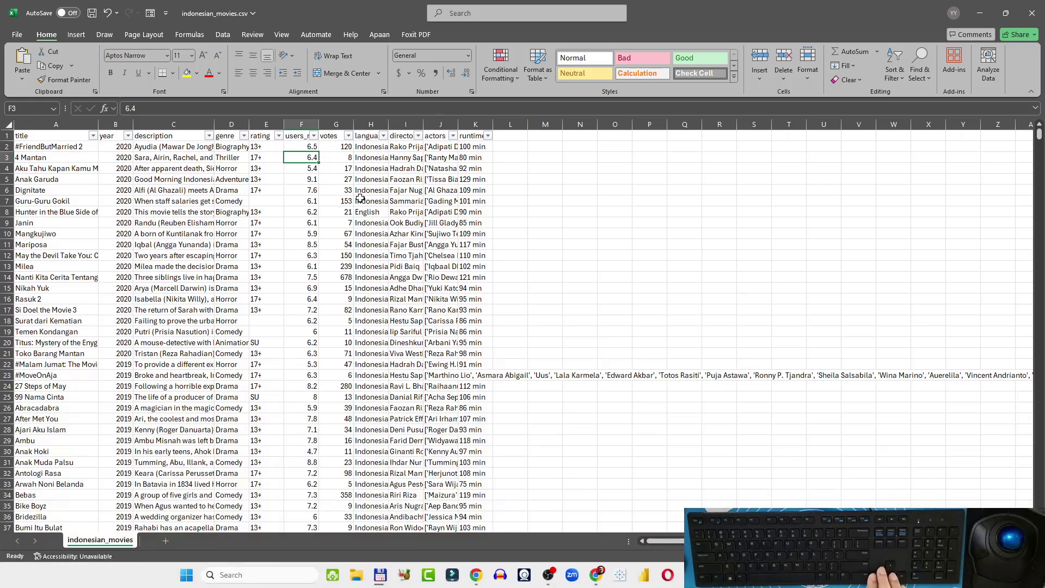
{"action": "key", "text": "Right"}
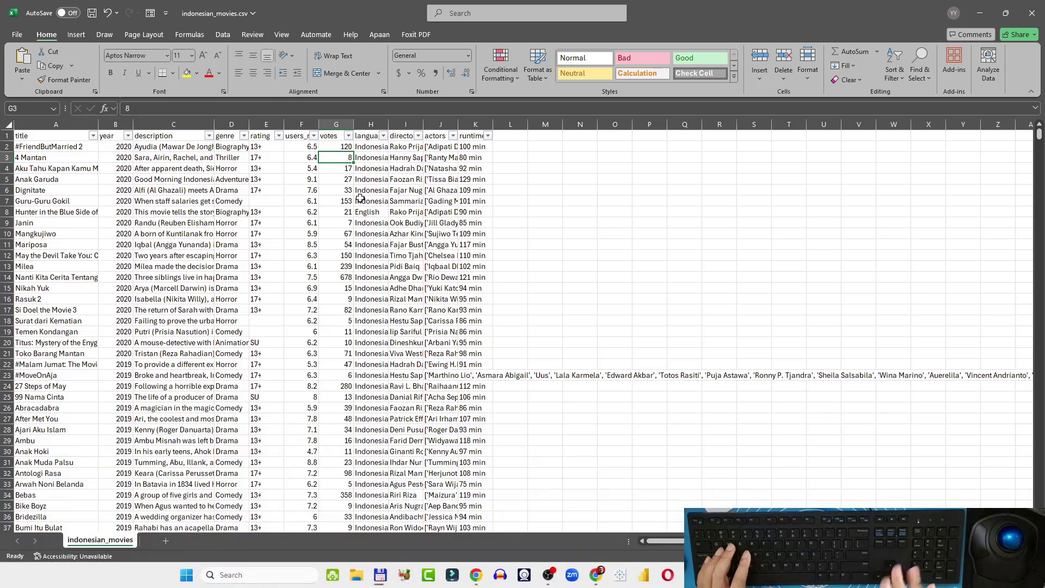
Step: Select the languages column heading to examine that column
{"action": "key", "text": "Up"}
{"action": "key", "text": "Up"}
{"action": "key", "text": "Right"}
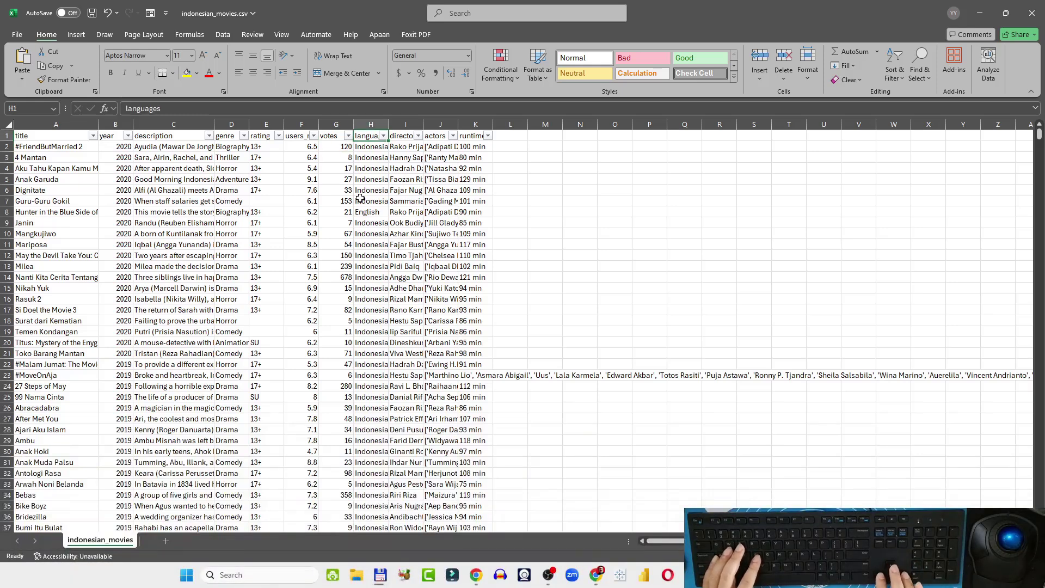
Step: Filter the languages column to show only Dutch, French, Japanese and Mandarin movies
{"action": "key", "text": "alt+Down"}
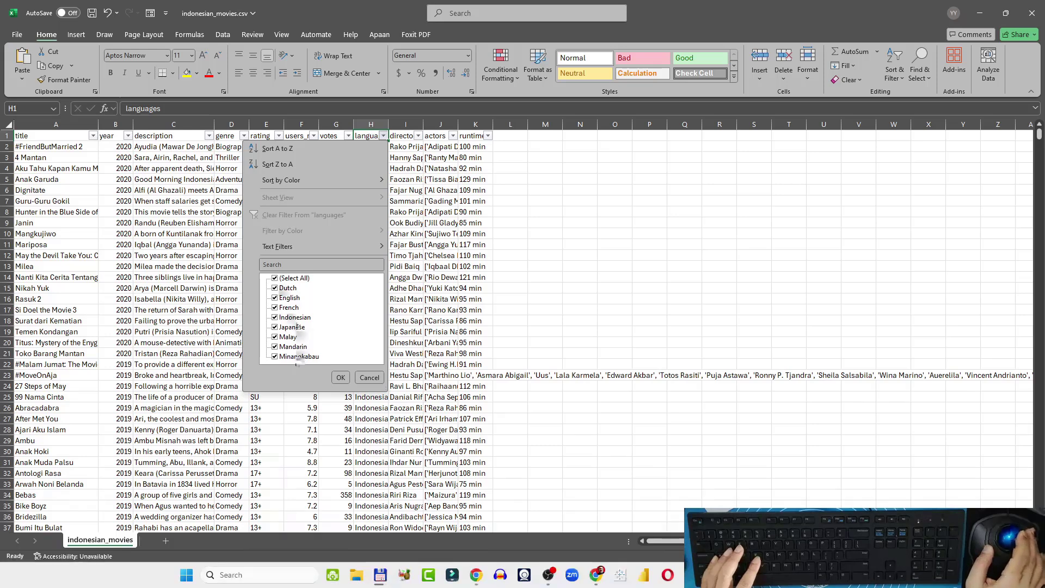
{"action": "left_click", "coordinate": [276, 278]}
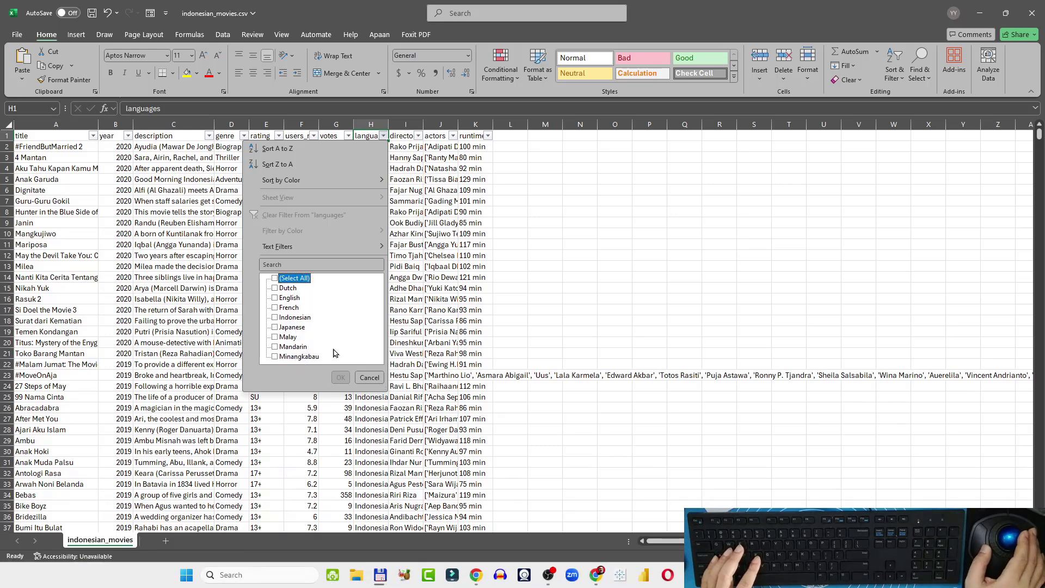
{"action": "left_click", "coordinate": [279, 328]}
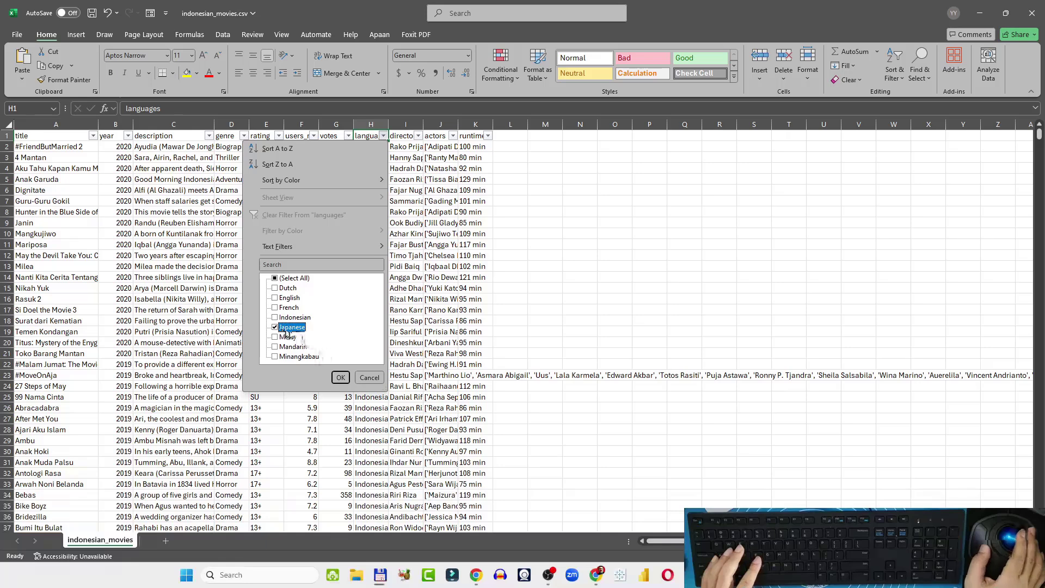
{"action": "left_click", "coordinate": [276, 289]}
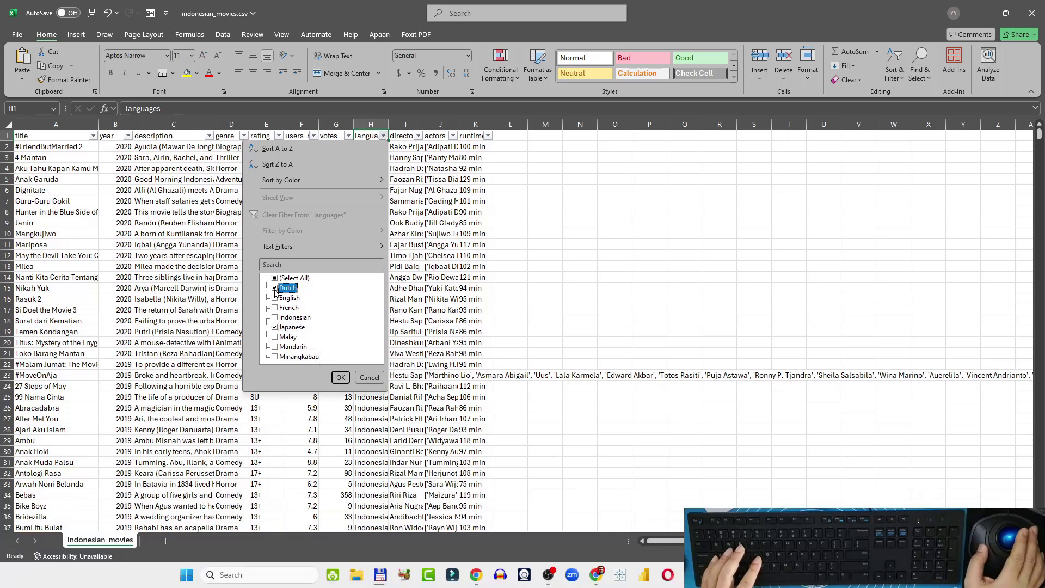
{"action": "left_click", "coordinate": [275, 308]}
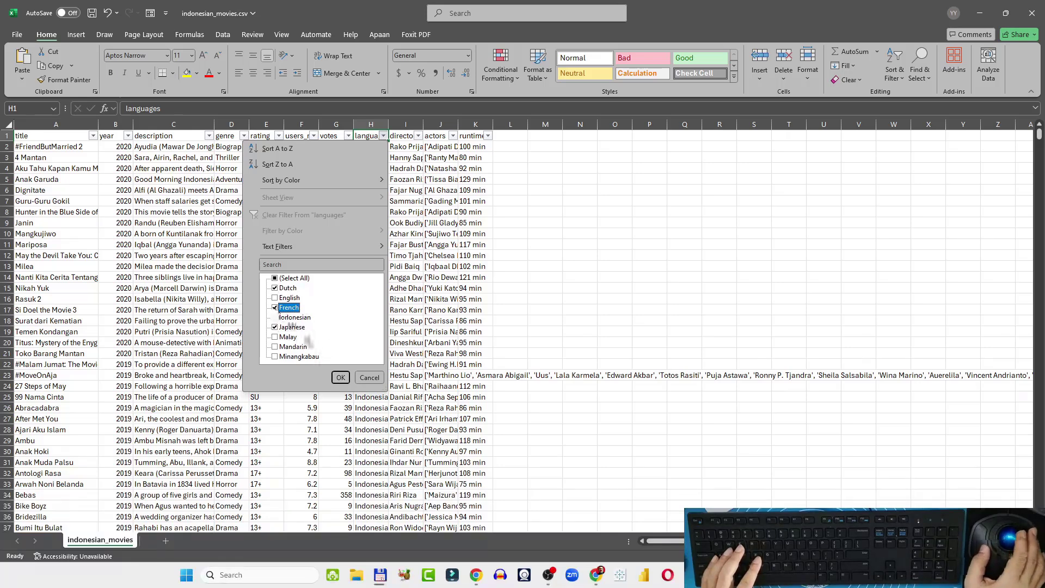
{"action": "left_click", "coordinate": [275, 346]}
{"action": "left_click", "coordinate": [340, 377]}
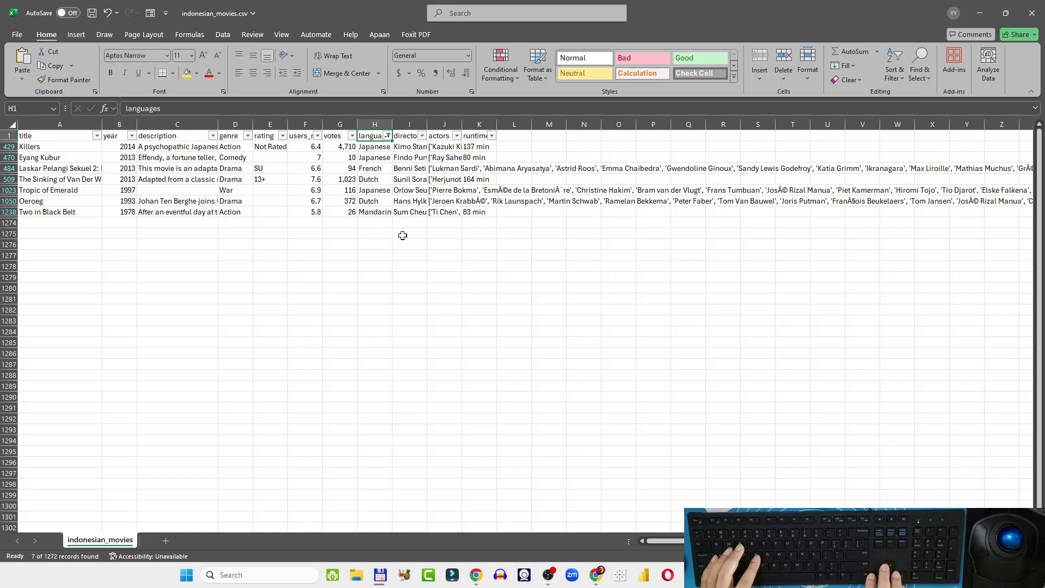
Step: Examine the Killers row from its director back to its description and language
{"action": "key", "text": "Down"}
{"action": "key", "text": "Right"}
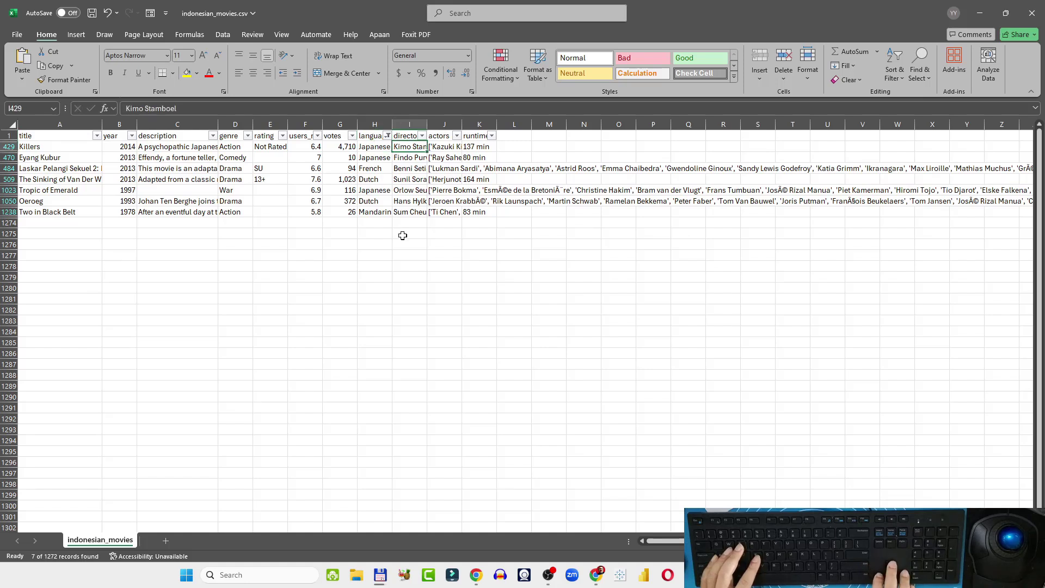
{"action": "key", "text": "Left"}
{"action": "key", "text": "Left"}
{"action": "key", "text": "Left"}
{"action": "key", "text": "Left"}
{"action": "key", "text": "Left"}
{"action": "key", "text": "Left"}
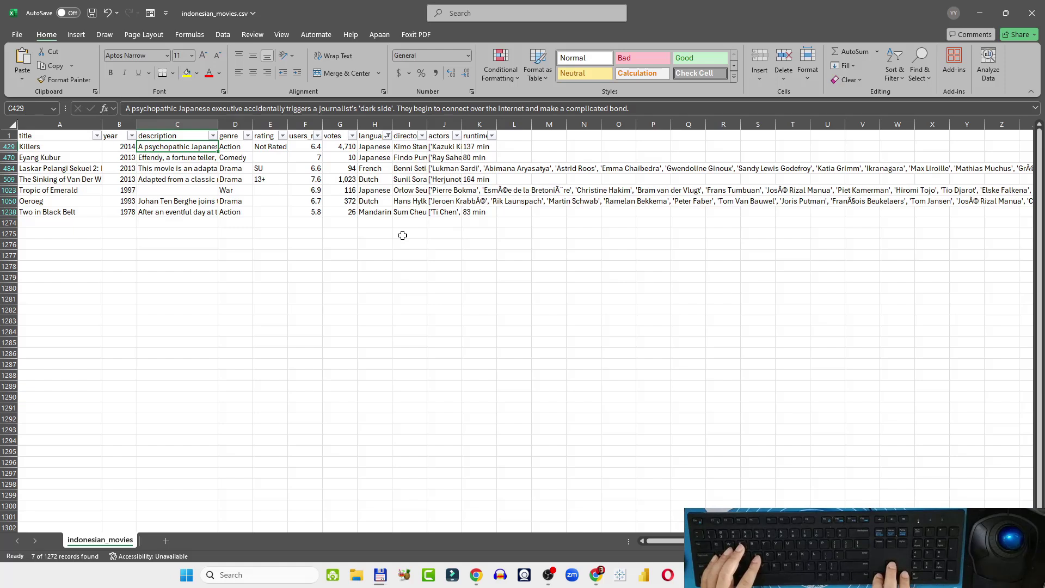
{"action": "key", "text": "Right"}
{"action": "key", "text": "Right"}
{"action": "key", "text": "Right"}
{"action": "key", "text": "Right"}
{"action": "key", "text": "Right"}
Step: Examine the Eyang Kubur row across its title, year, description, genre, rating, votes and language
{"action": "key", "text": "Down"}
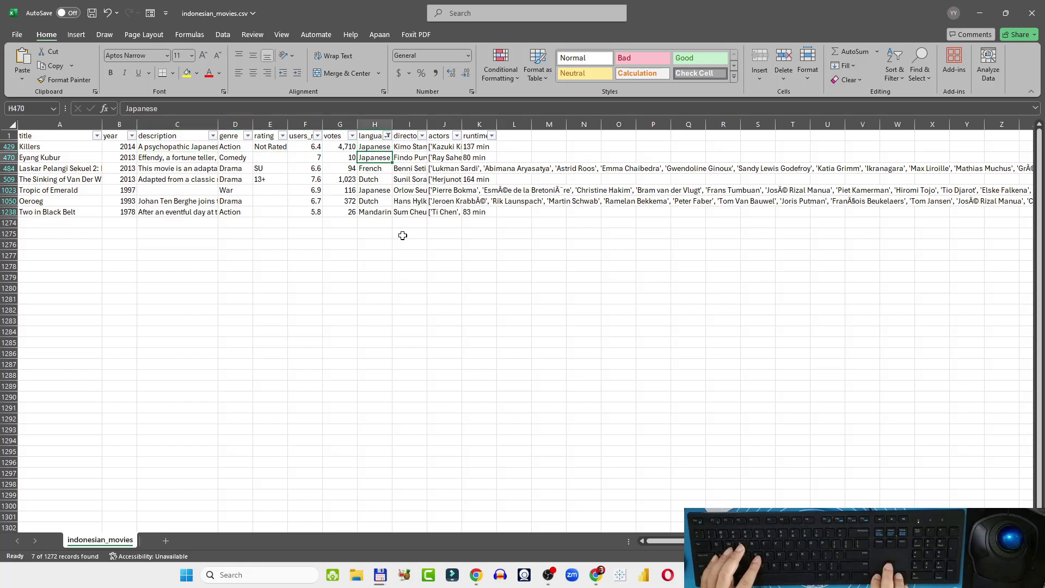
{"action": "key", "text": "Left"}
{"action": "key", "text": "Left"}
{"action": "key", "text": "Left"}
{"action": "key", "text": "Left"}
{"action": "key", "text": "Left"}
{"action": "key", "text": "Right"}
{"action": "key", "text": "Right"}
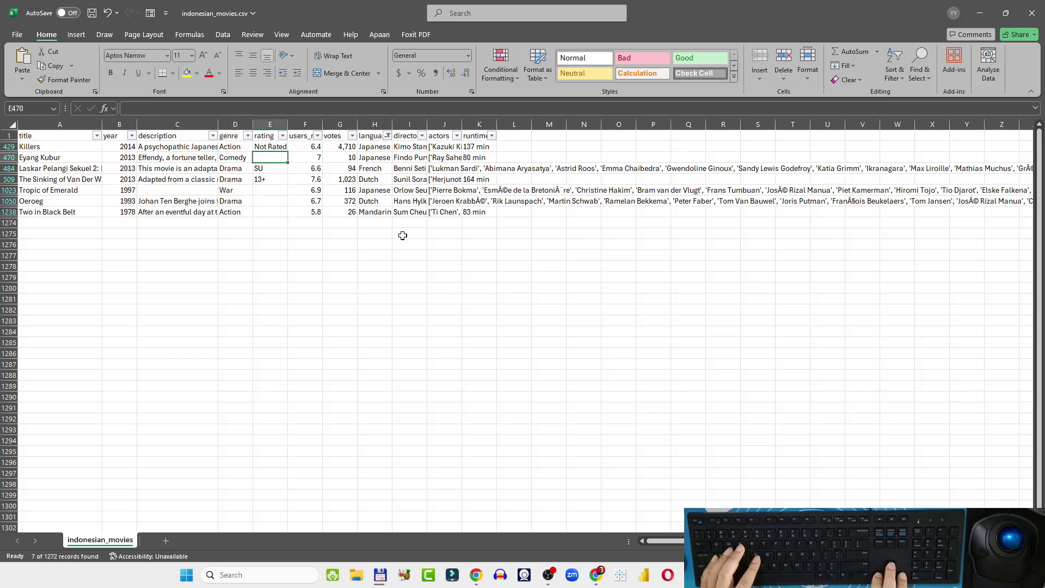
{"action": "key", "text": "Right"}
{"action": "key", "text": "Right"}
{"action": "key", "text": "Left"}
{"action": "key", "text": "Left"}
{"action": "key", "text": "Left"}
{"action": "key", "text": "Left"}
{"action": "key", "text": "Left"}
{"action": "key", "text": "Left"}
{"action": "key", "text": "Right"}
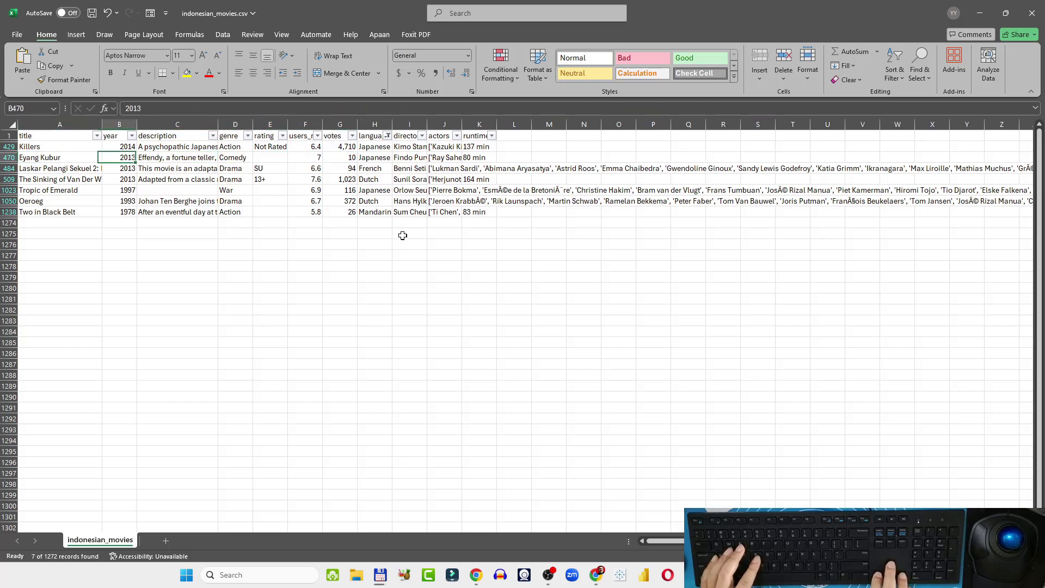
{"action": "key", "text": "Right"}
{"action": "key", "text": "Right"}
{"action": "key", "text": "Right"}
{"action": "key", "text": "Right"}
{"action": "key", "text": "Right"}
{"action": "key", "text": "Right"}
{"action": "key", "text": "Right"}
{"action": "key", "text": "Left"}
Step: Check the French movie's language, and examine the row of The Sinking of Van Der Wijck from language to title
{"action": "key", "text": "Down"}
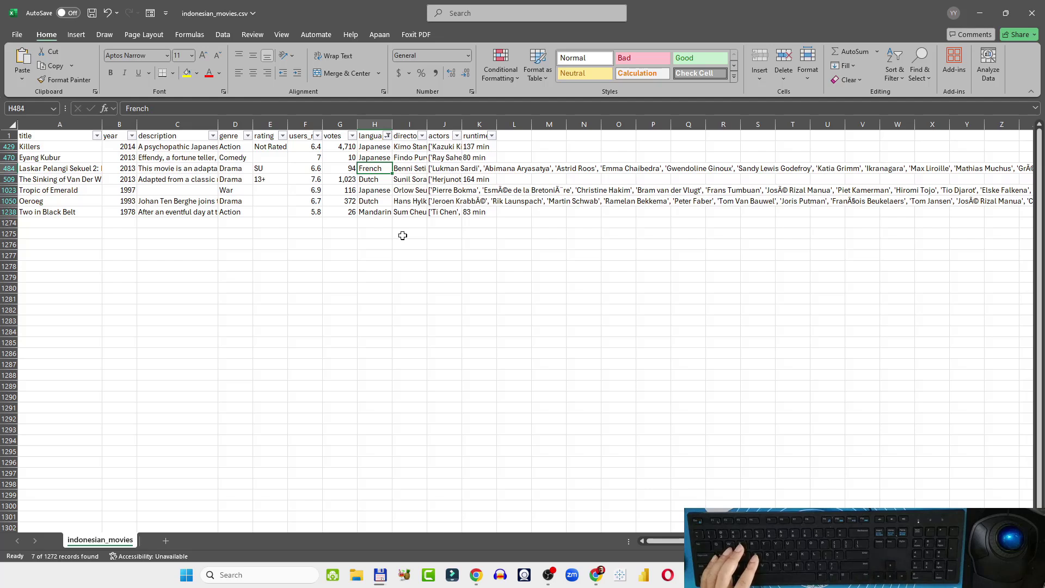
{"action": "key", "text": "Down"}
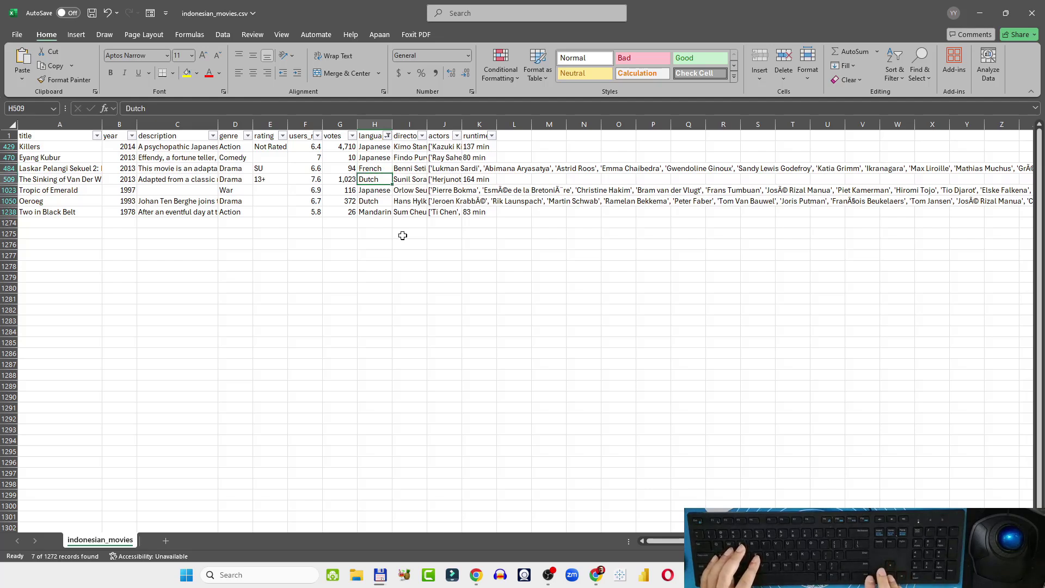
{"action": "key", "text": "Left"}
{"action": "key", "text": "Left"}
{"action": "key", "text": "Left"}
{"action": "key", "text": "Left"}
{"action": "key", "text": "Left"}
{"action": "key", "text": "Left"}
{"action": "key", "text": "Left"}
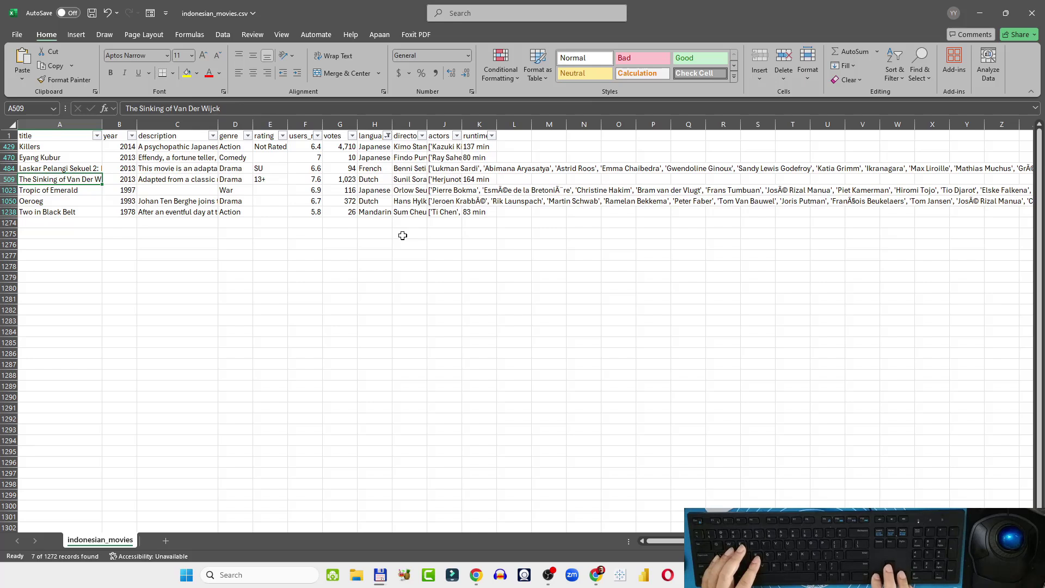
{"action": "key", "text": "Right"}
{"action": "key", "text": "Right"}
{"action": "key", "text": "Right"}
{"action": "key", "text": "Right"}
{"action": "key", "text": "Right"}
{"action": "key", "text": "Right"}
{"action": "key", "text": "Right"}
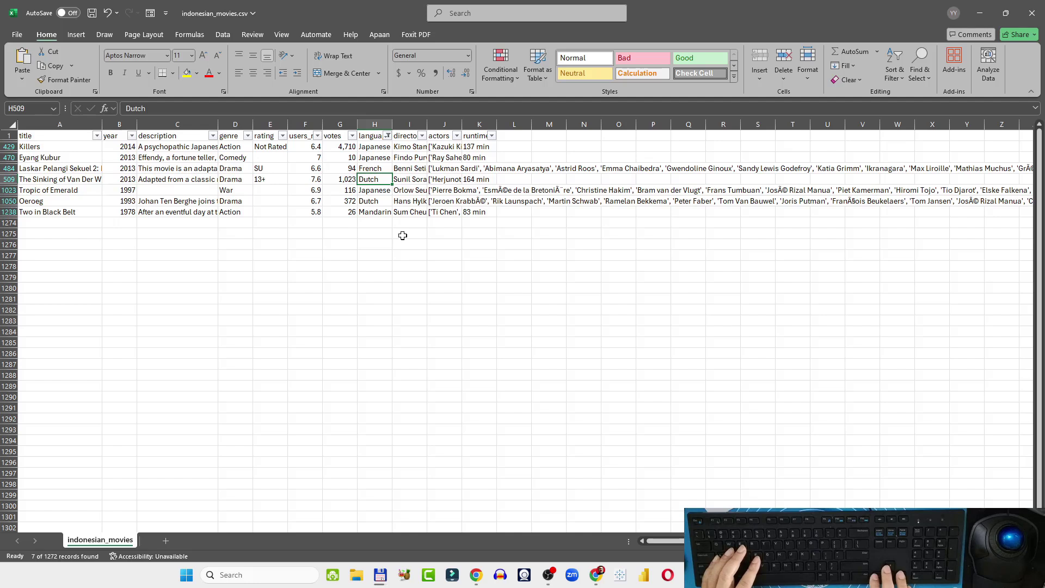
Step: Check the languages of the last three filtered movies, and read the description of Two in Black Belt
{"action": "key", "text": "Down"}
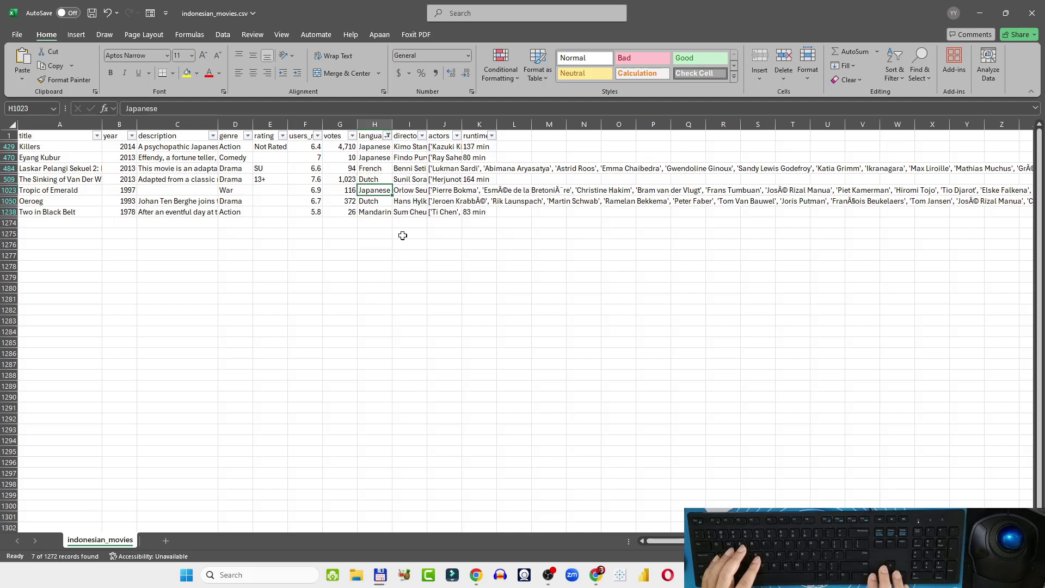
{"action": "key", "text": "Down"}
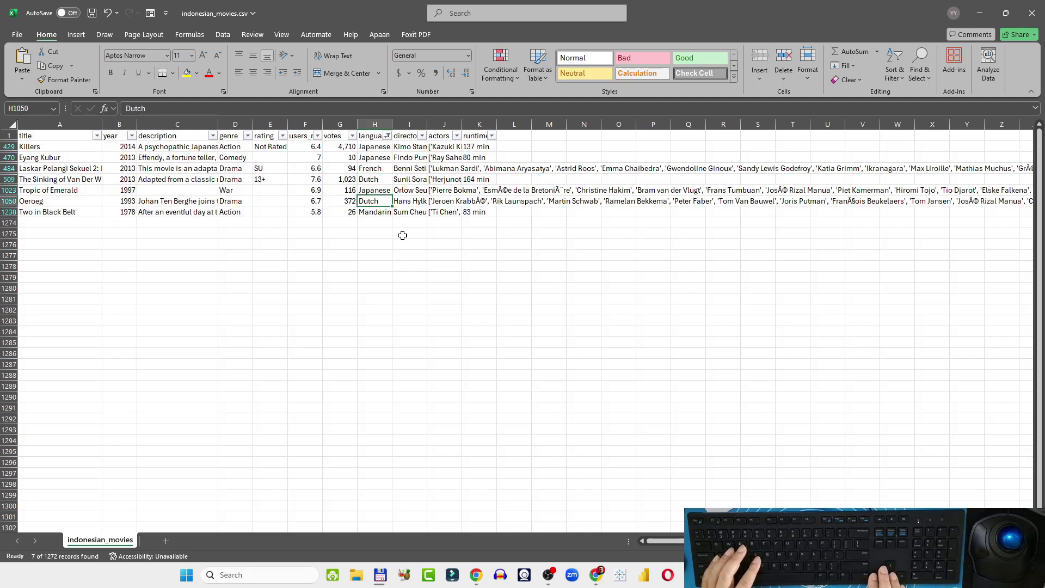
{"action": "key", "text": "Down"}
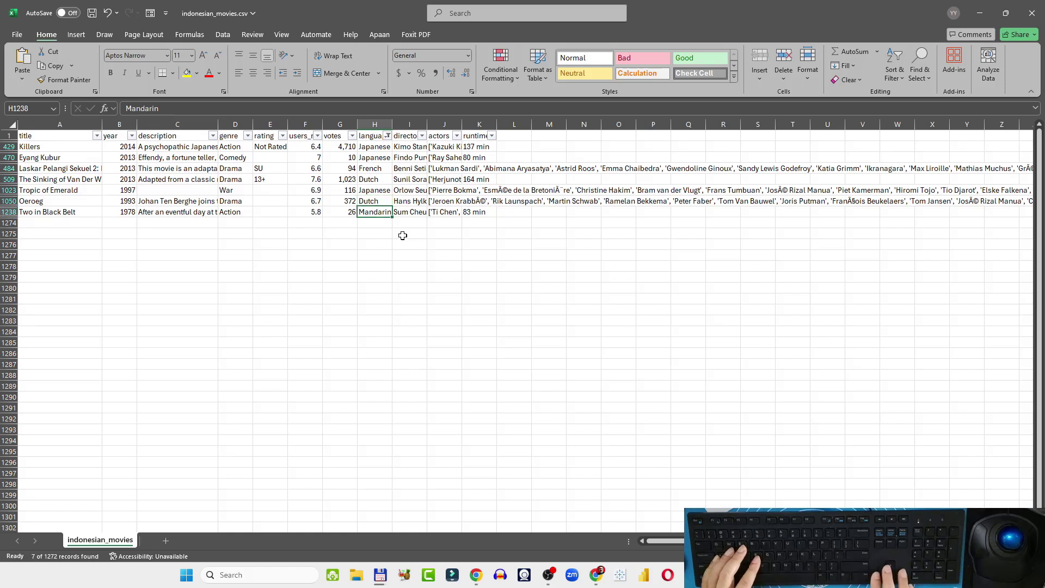
{"action": "key", "text": "Left"}
{"action": "key", "text": "Left"}
{"action": "key", "text": "Left"}
{"action": "key", "text": "Left"}
{"action": "key", "text": "Left"}
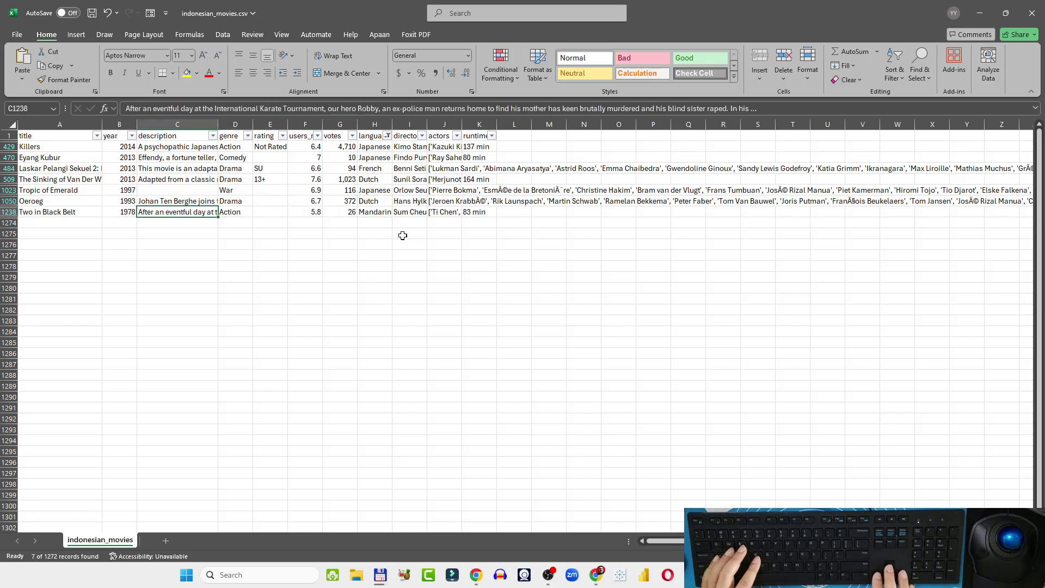
{"action": "key", "text": "Right"}
{"action": "key", "text": "Right"}
{"action": "key", "text": "Right"}
{"action": "key", "text": "Right"}
{"action": "key", "text": "Right"}
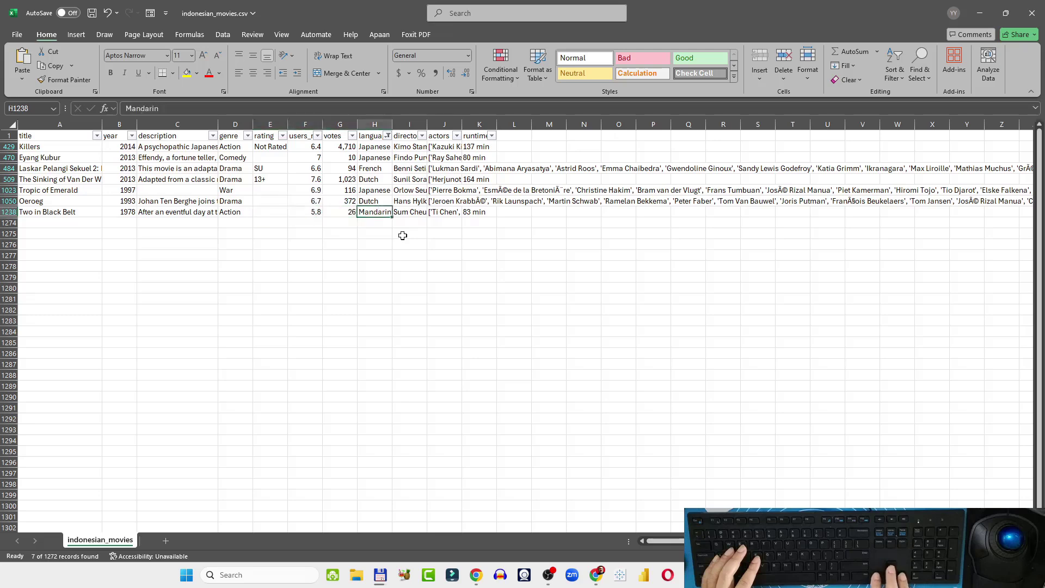
Step: Return to the languages heading and reset its filter so every movie is shown
{"action": "key", "text": "Up"}
{"action": "key", "text": "Up"}
{"action": "key", "text": "Up"}
{"action": "key", "text": "Up"}
{"action": "key", "text": "ctrl+Up"}
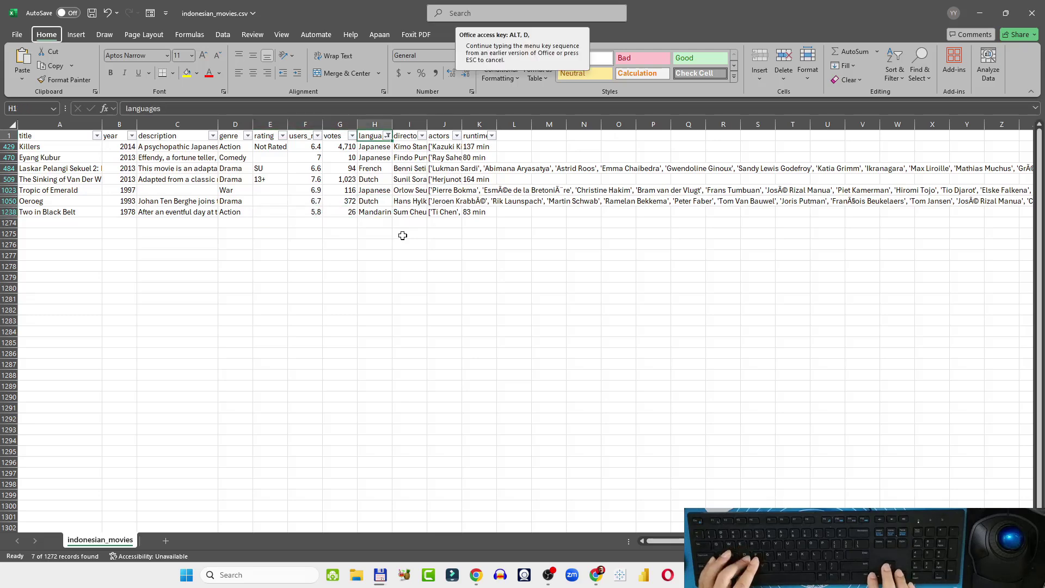
{"action": "key", "text": "alt+d"}
{"action": "key", "text": "f"}
{"action": "key", "text": "f"}
{"action": "key", "text": "alt+d"}
{"action": "key", "text": "f"}
{"action": "key", "text": "f"}
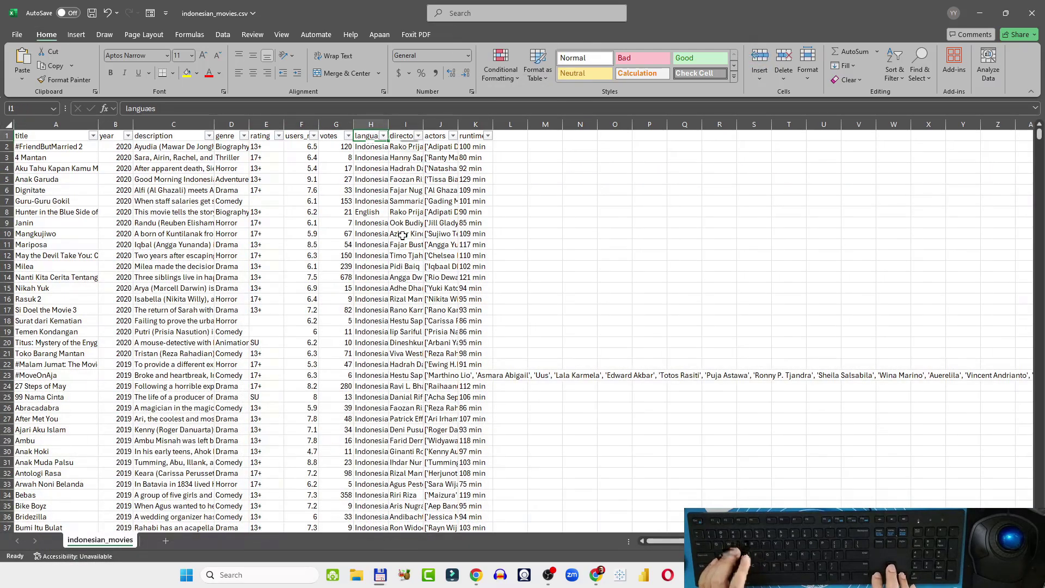
Step: Inspect the directors filter list through to its end for blank entries, leaving every value included
{"action": "key", "text": "Right"}
{"action": "key", "text": "Right"}
{"action": "key", "text": "Left"}
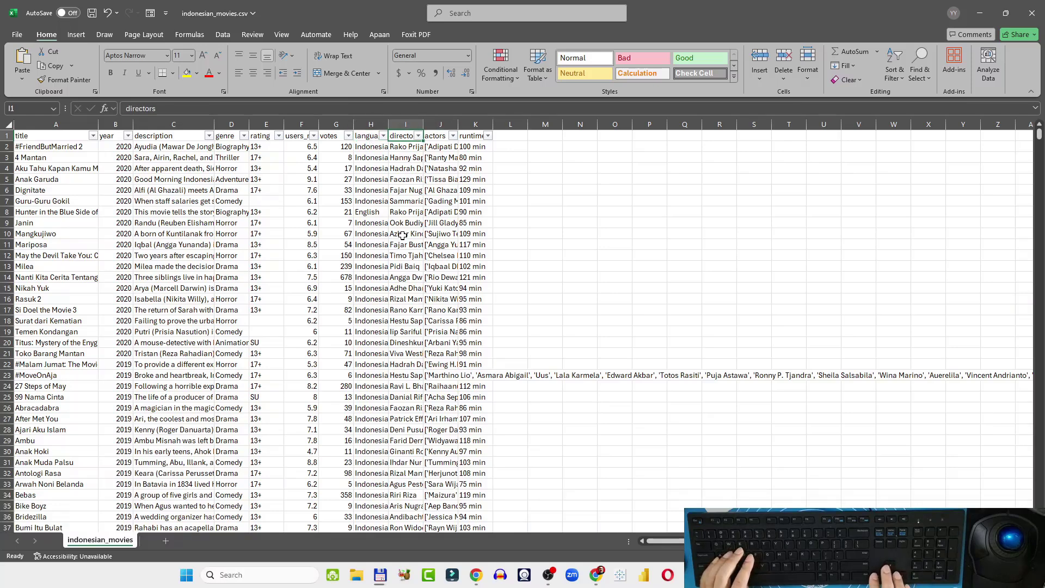
{"action": "key", "text": "alt+Down"}
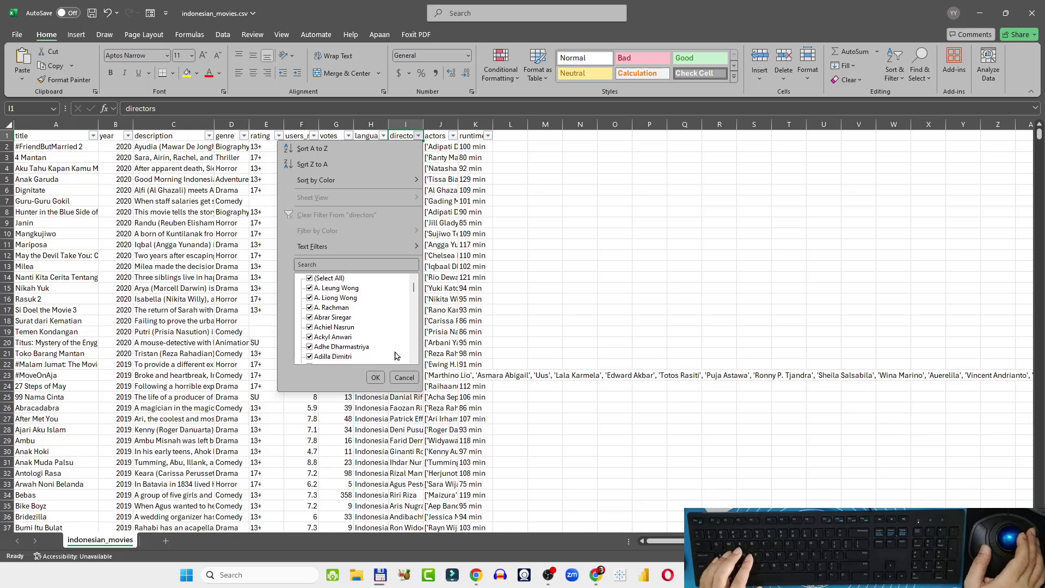
{"action": "left_click_drag", "start_coordinate": [416, 288], "coordinate": [415, 369]}
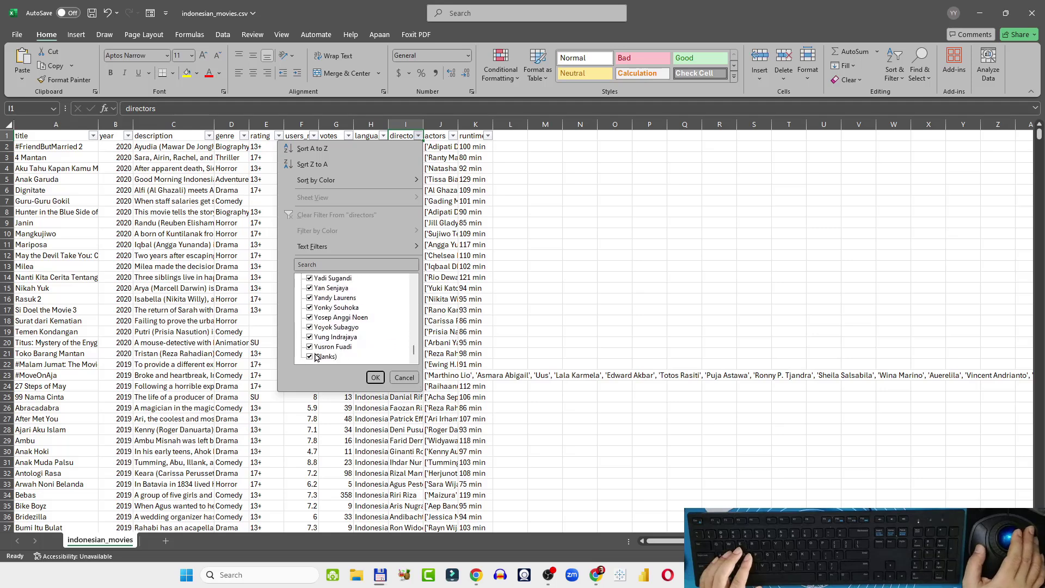
{"action": "left_click", "coordinate": [377, 377]}
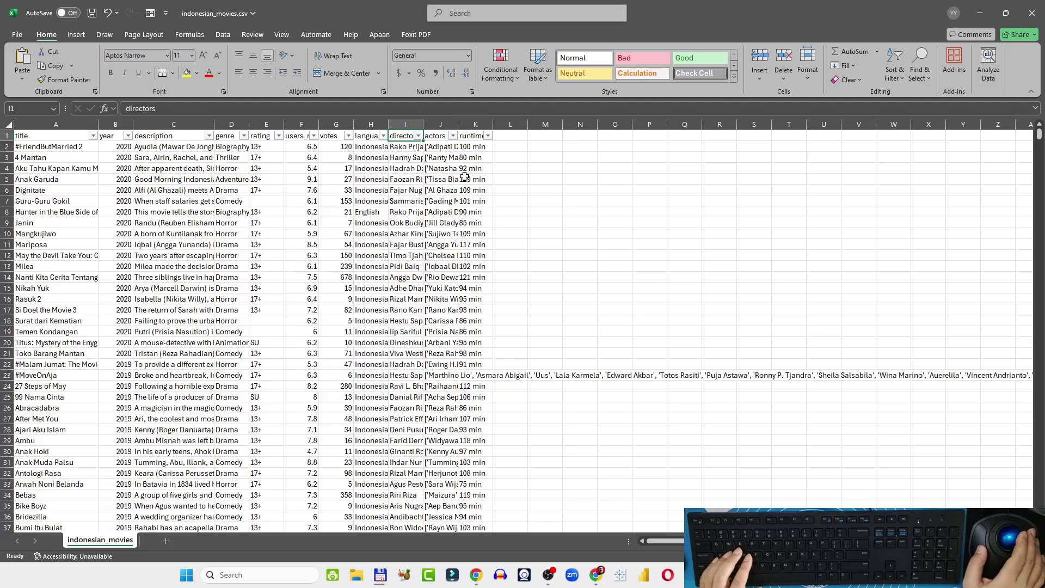
Step: Select the actors heading, the first movie's title and the description of Janin to inspect their contents
{"action": "left_click", "coordinate": [441, 138]}
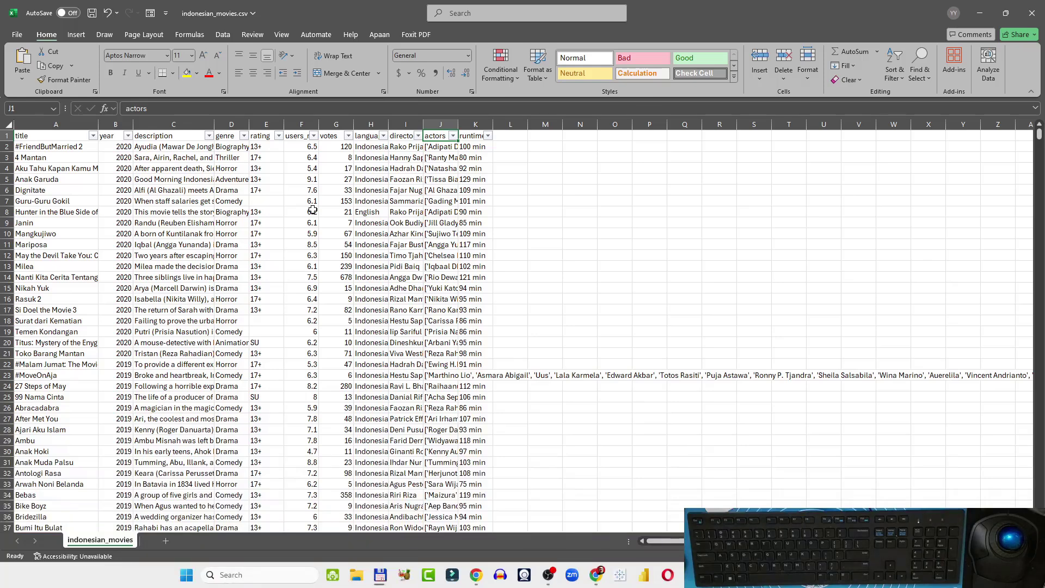
{"action": "left_click", "coordinate": [153, 152]}
{"action": "key", "text": "ctrl+Home"}
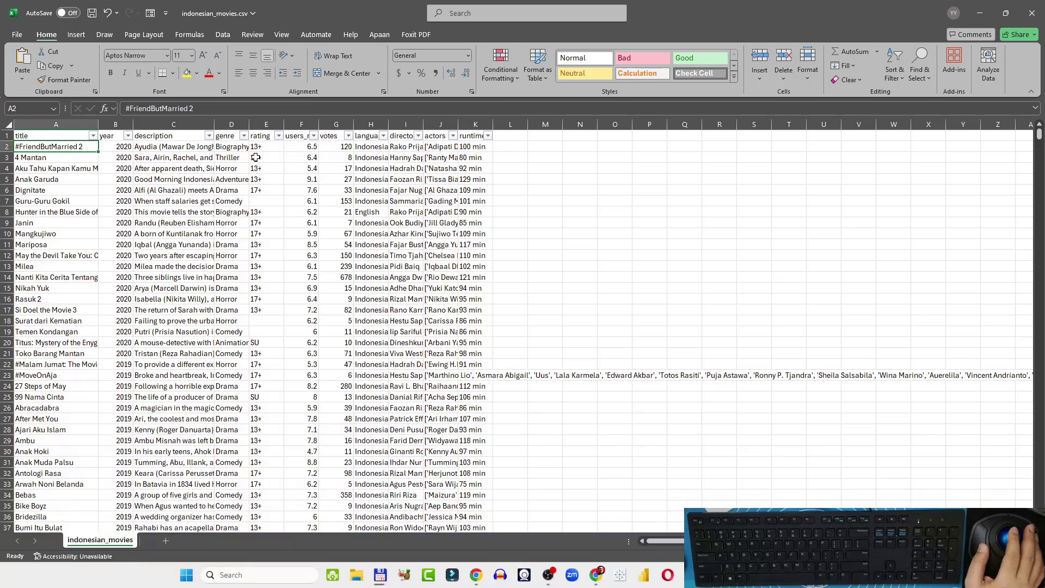
{"action": "left_click", "coordinate": [185, 222]}
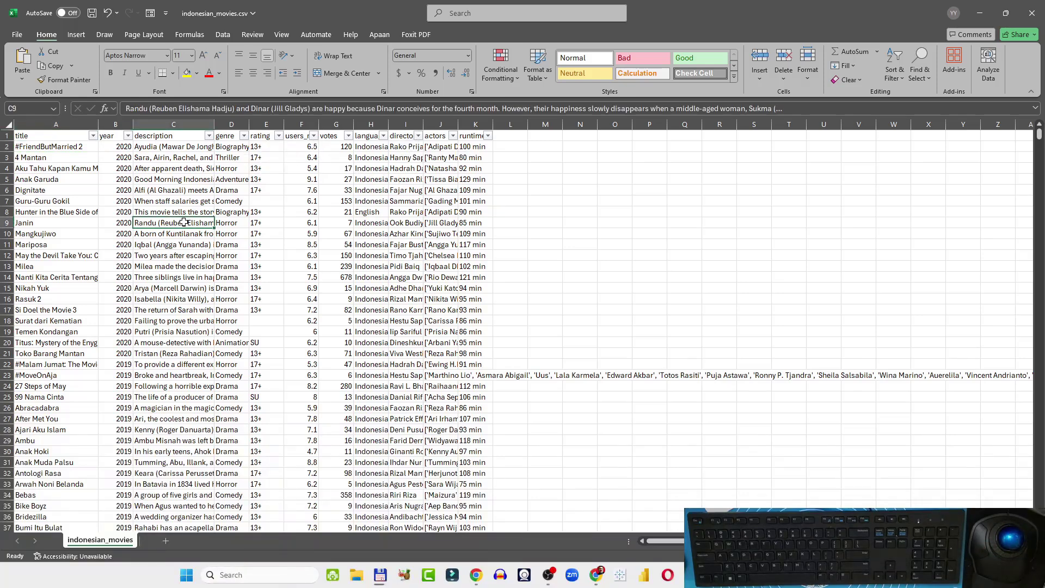